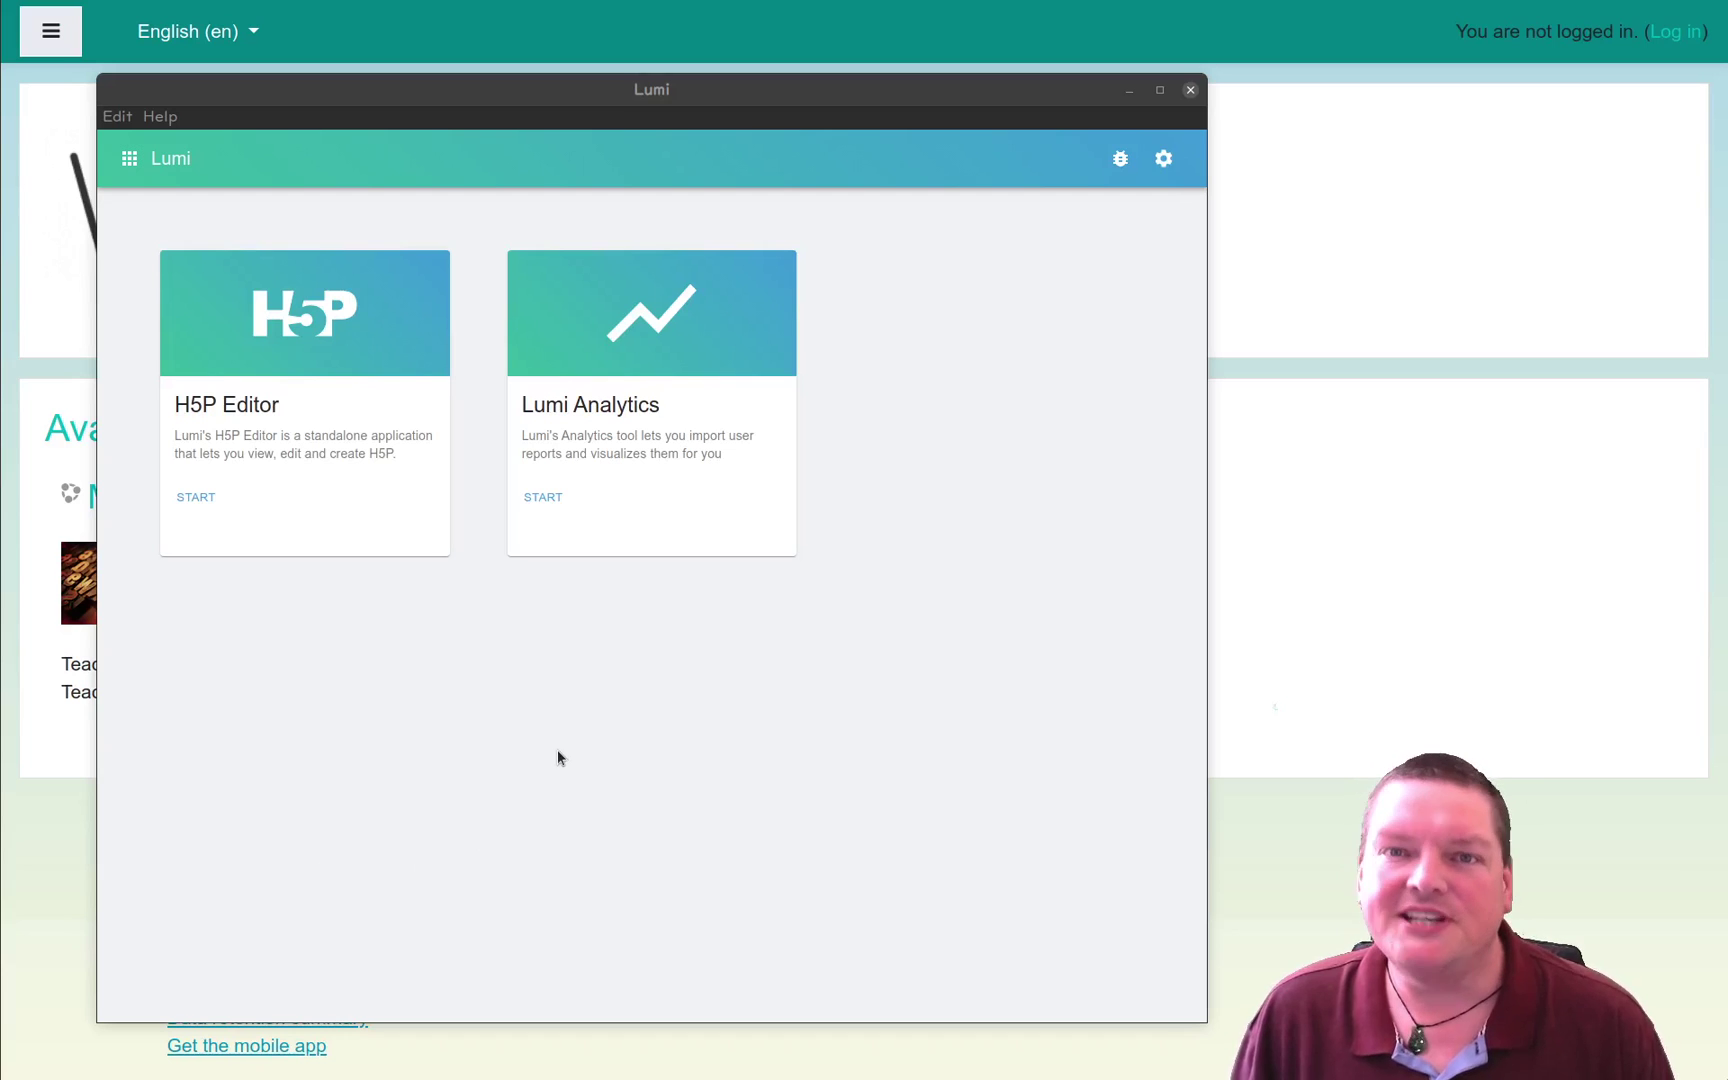
Step: Start a new H5P Editor project in Lumi, then hide Lumi to reveal the WiseCat Moodle front page
click(527, 89)
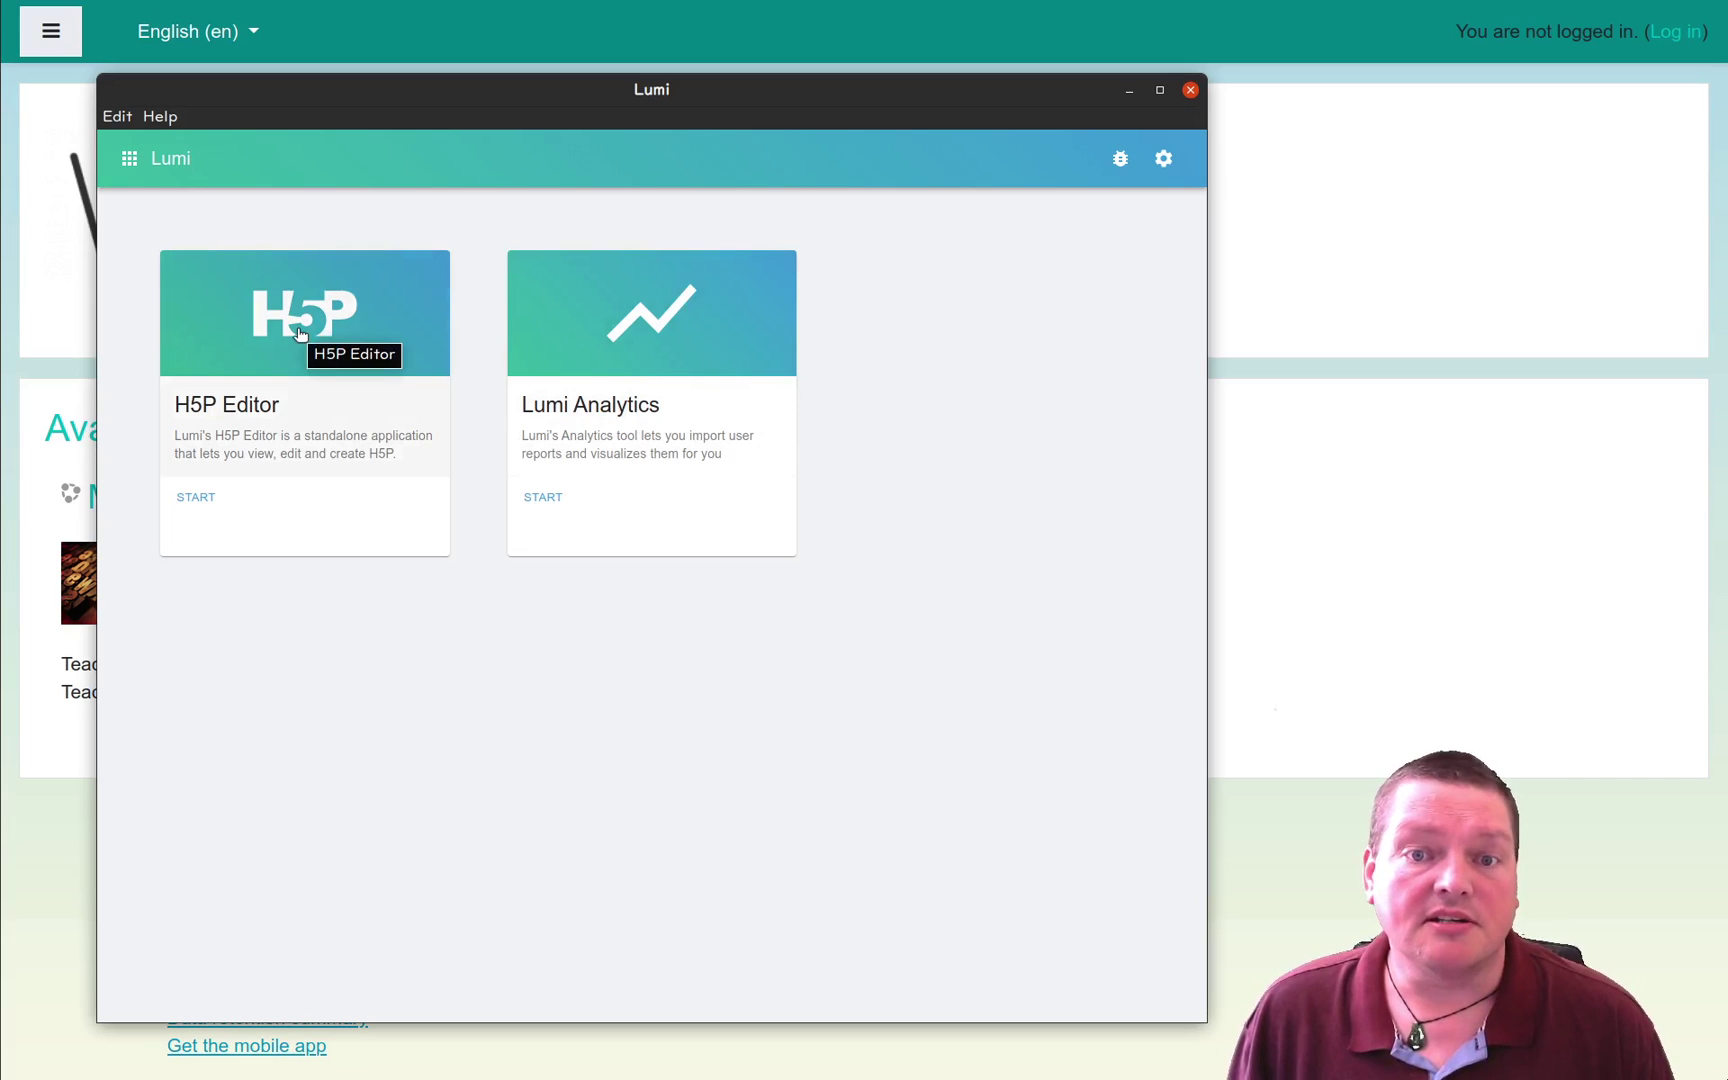
click(197, 499)
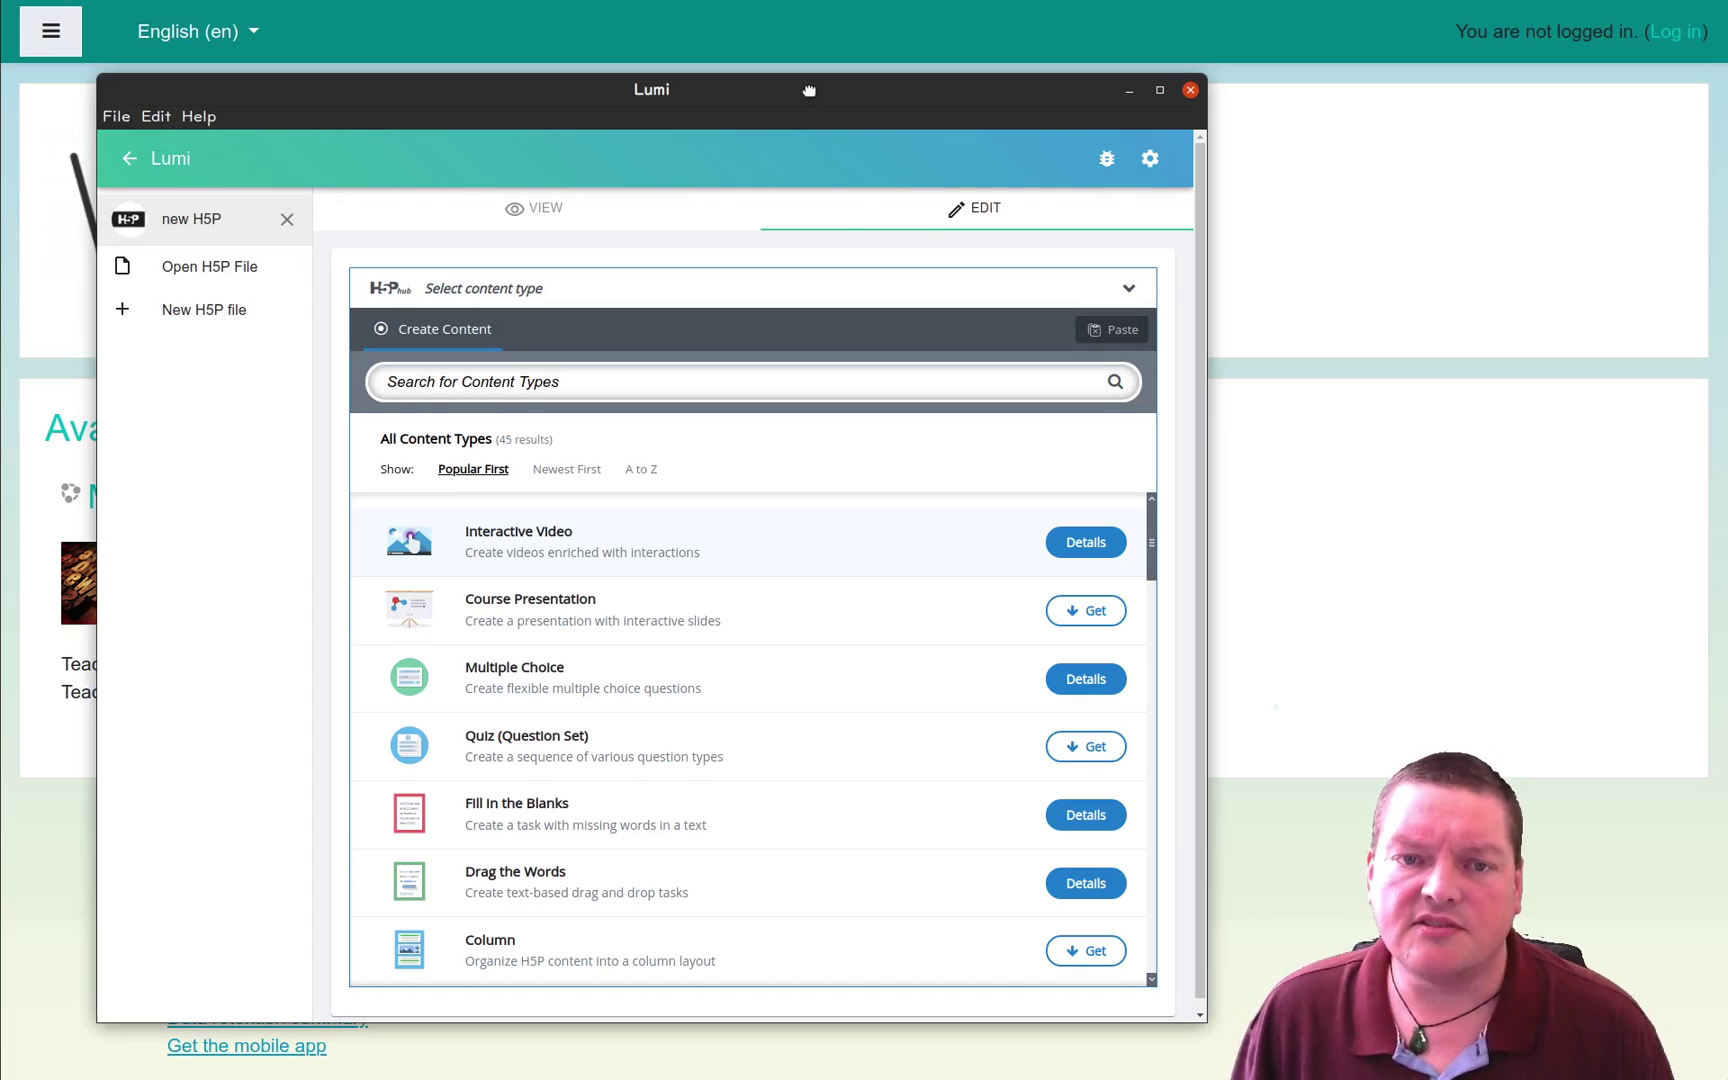
key(super+h)
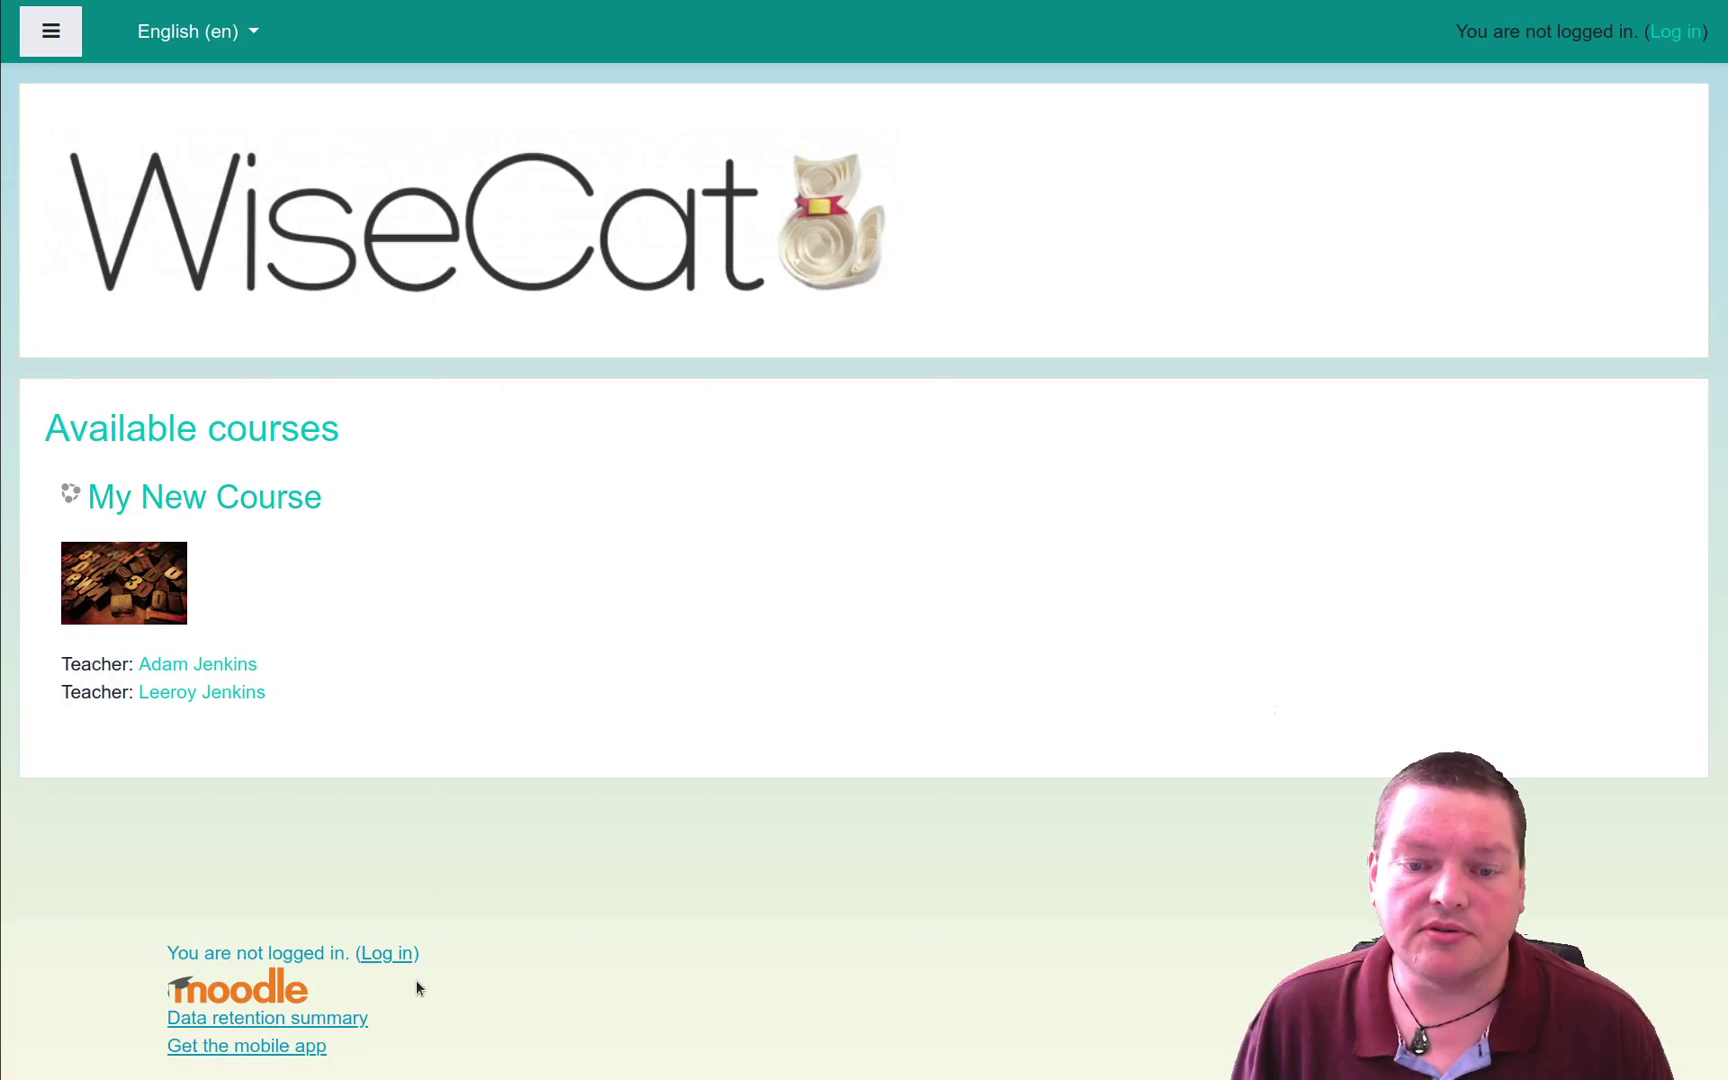
Step: Log in to the WiseCat Moodle site with the autofilled credentials
click(387, 955)
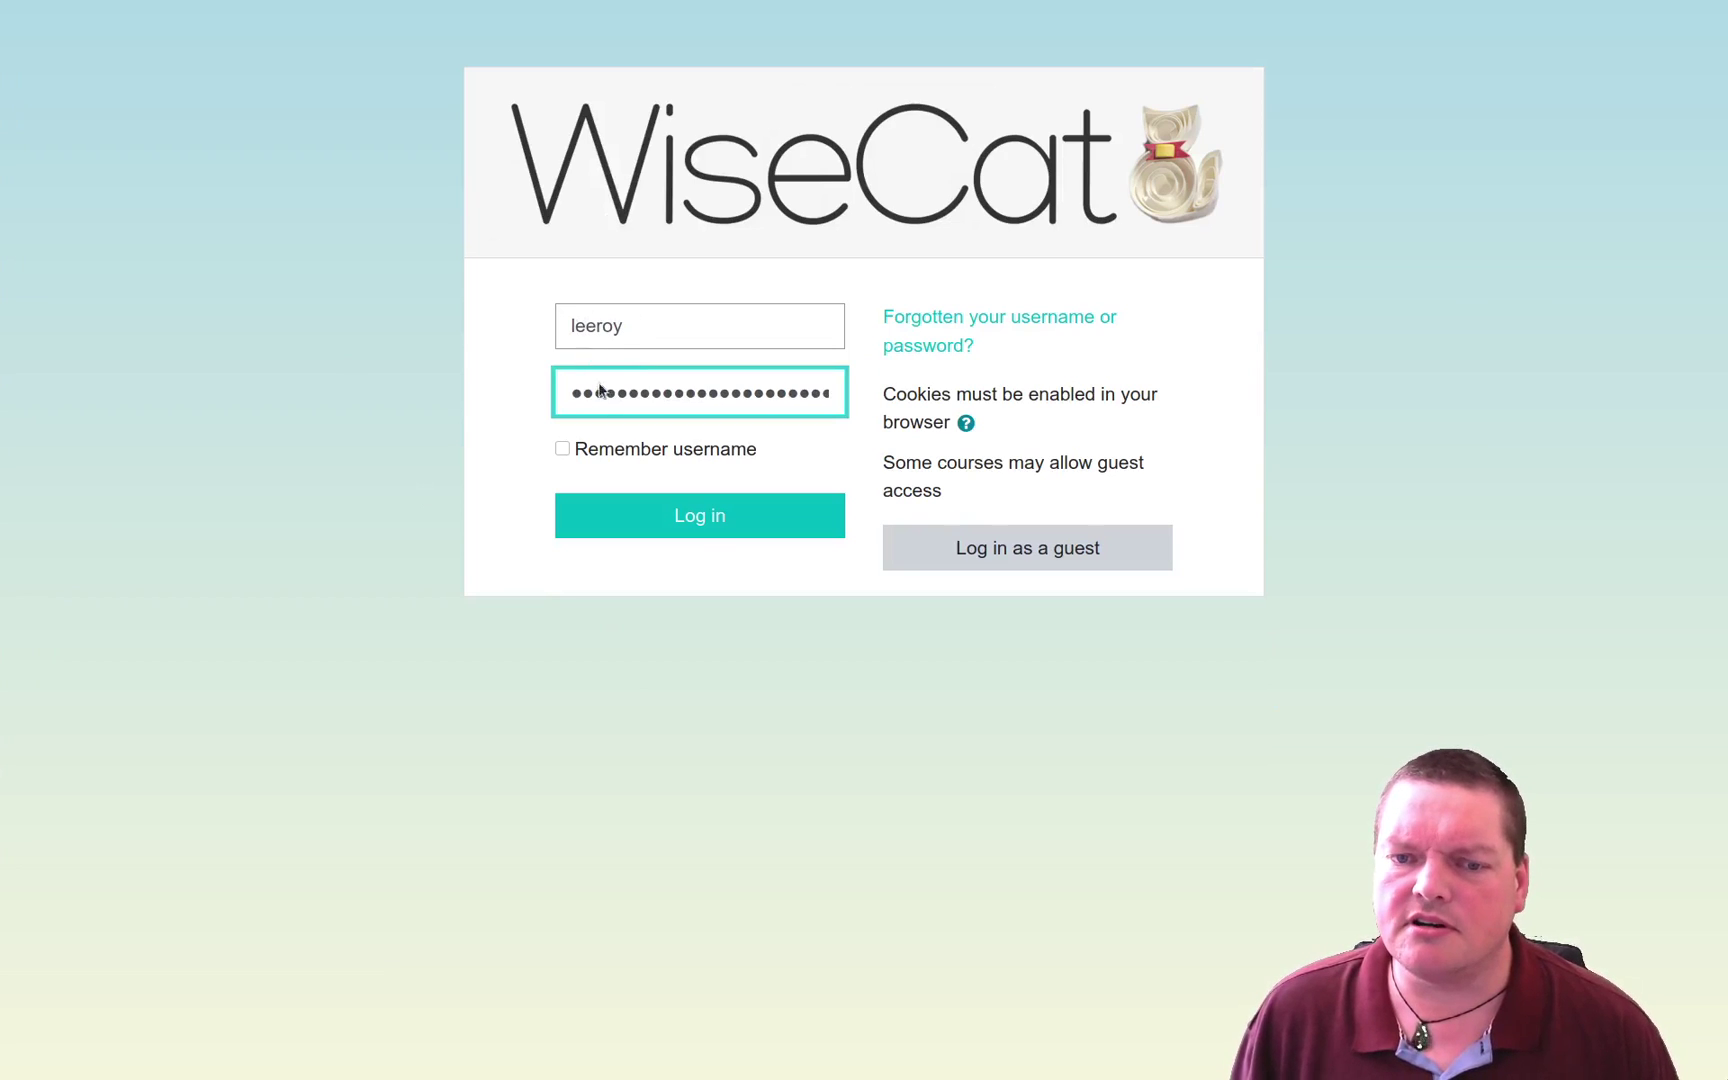
click(719, 520)
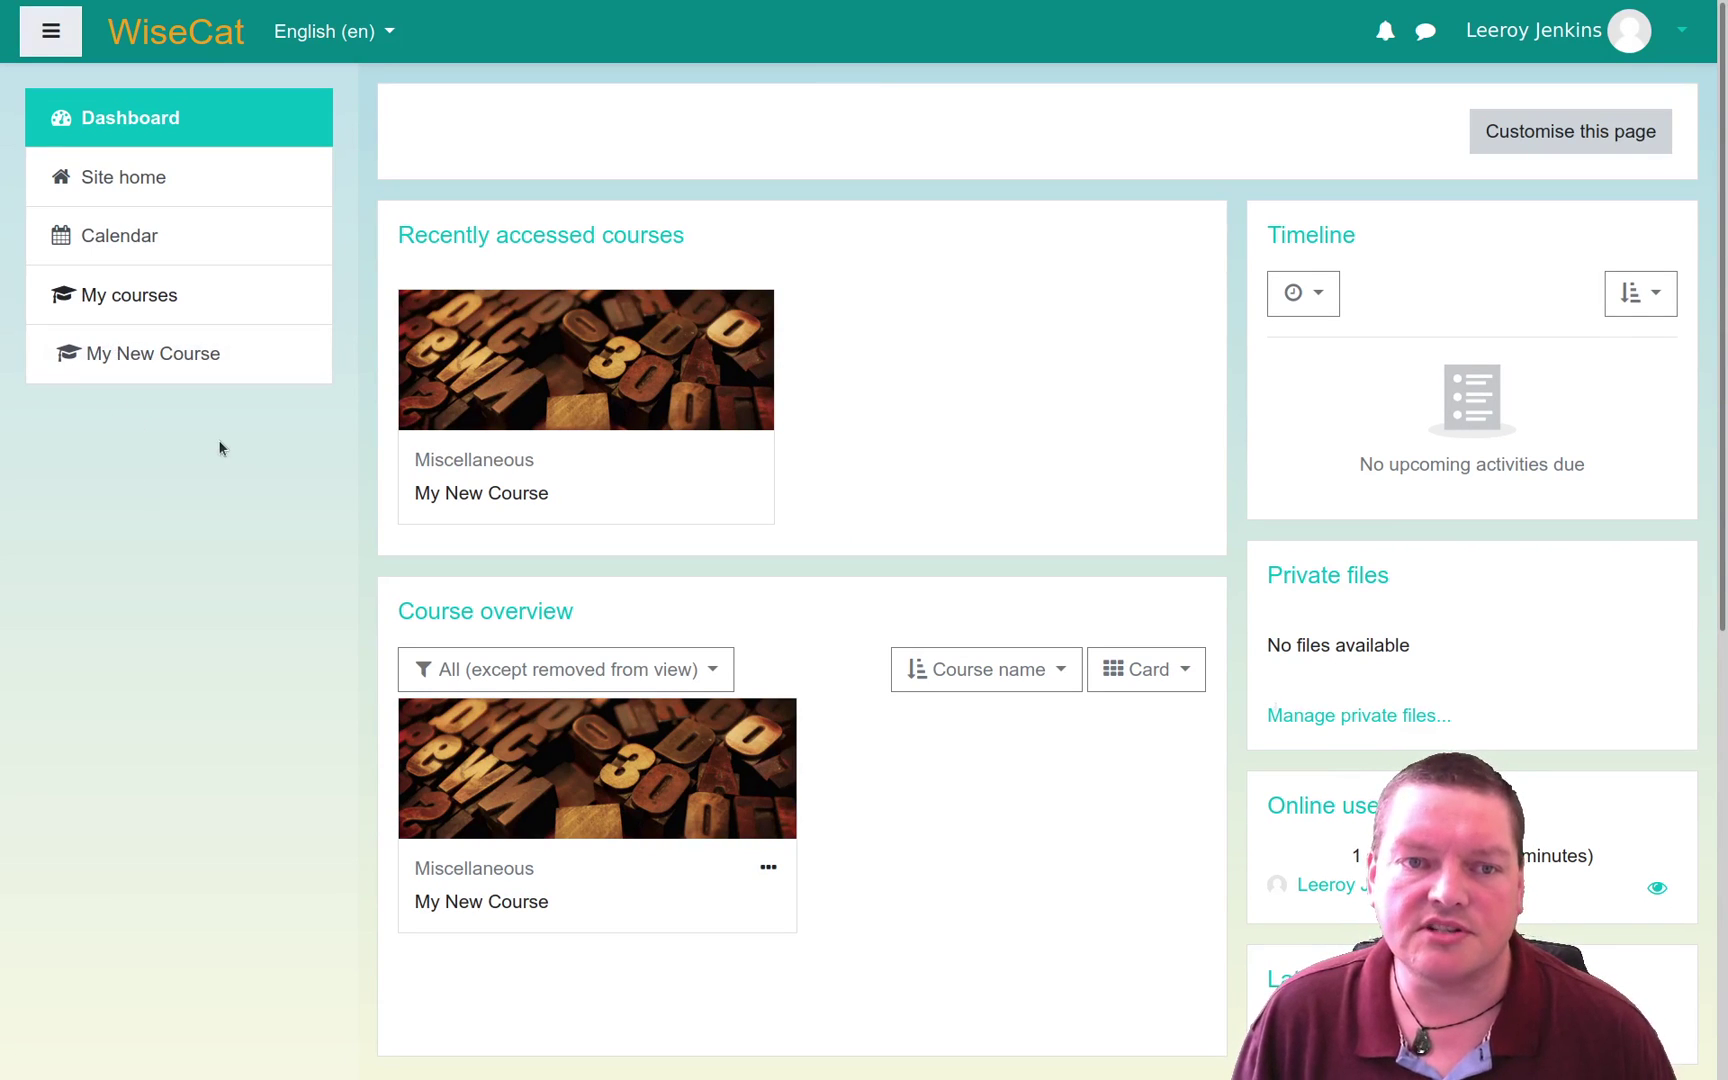
click(581, 383)
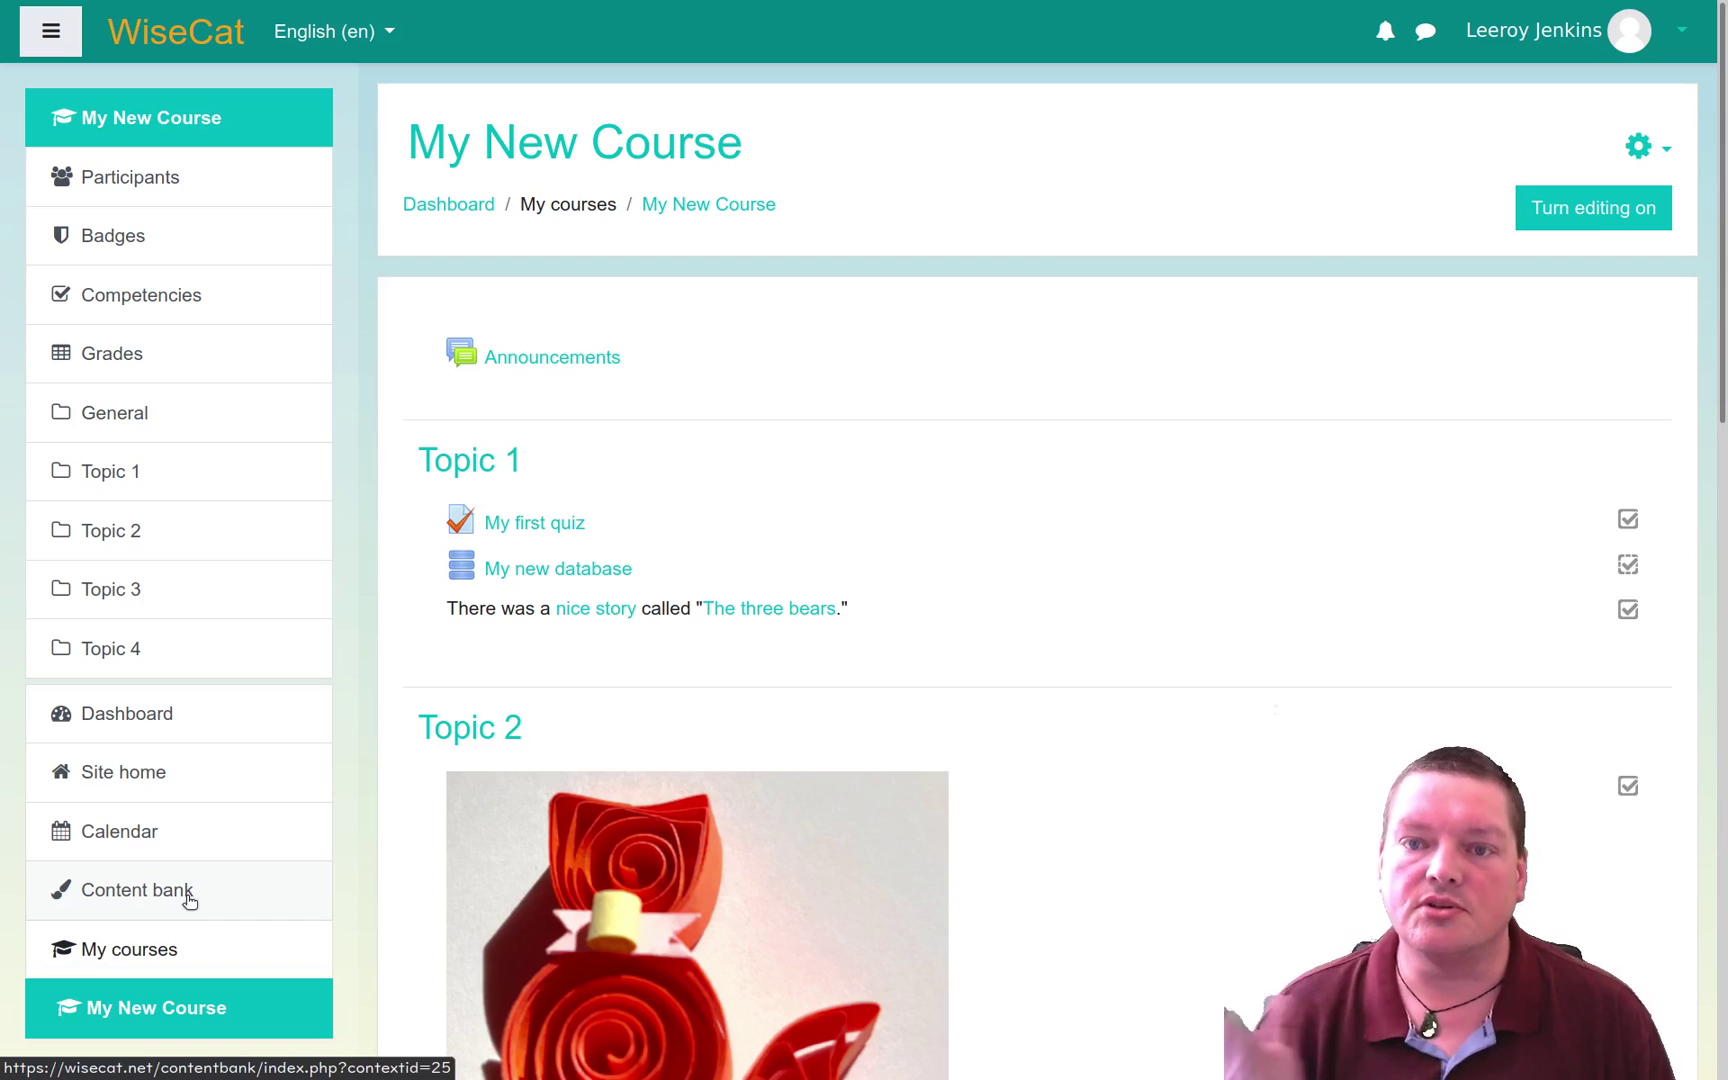
Step: Open My New Course's Content bank, which shows no content available
click(189, 901)
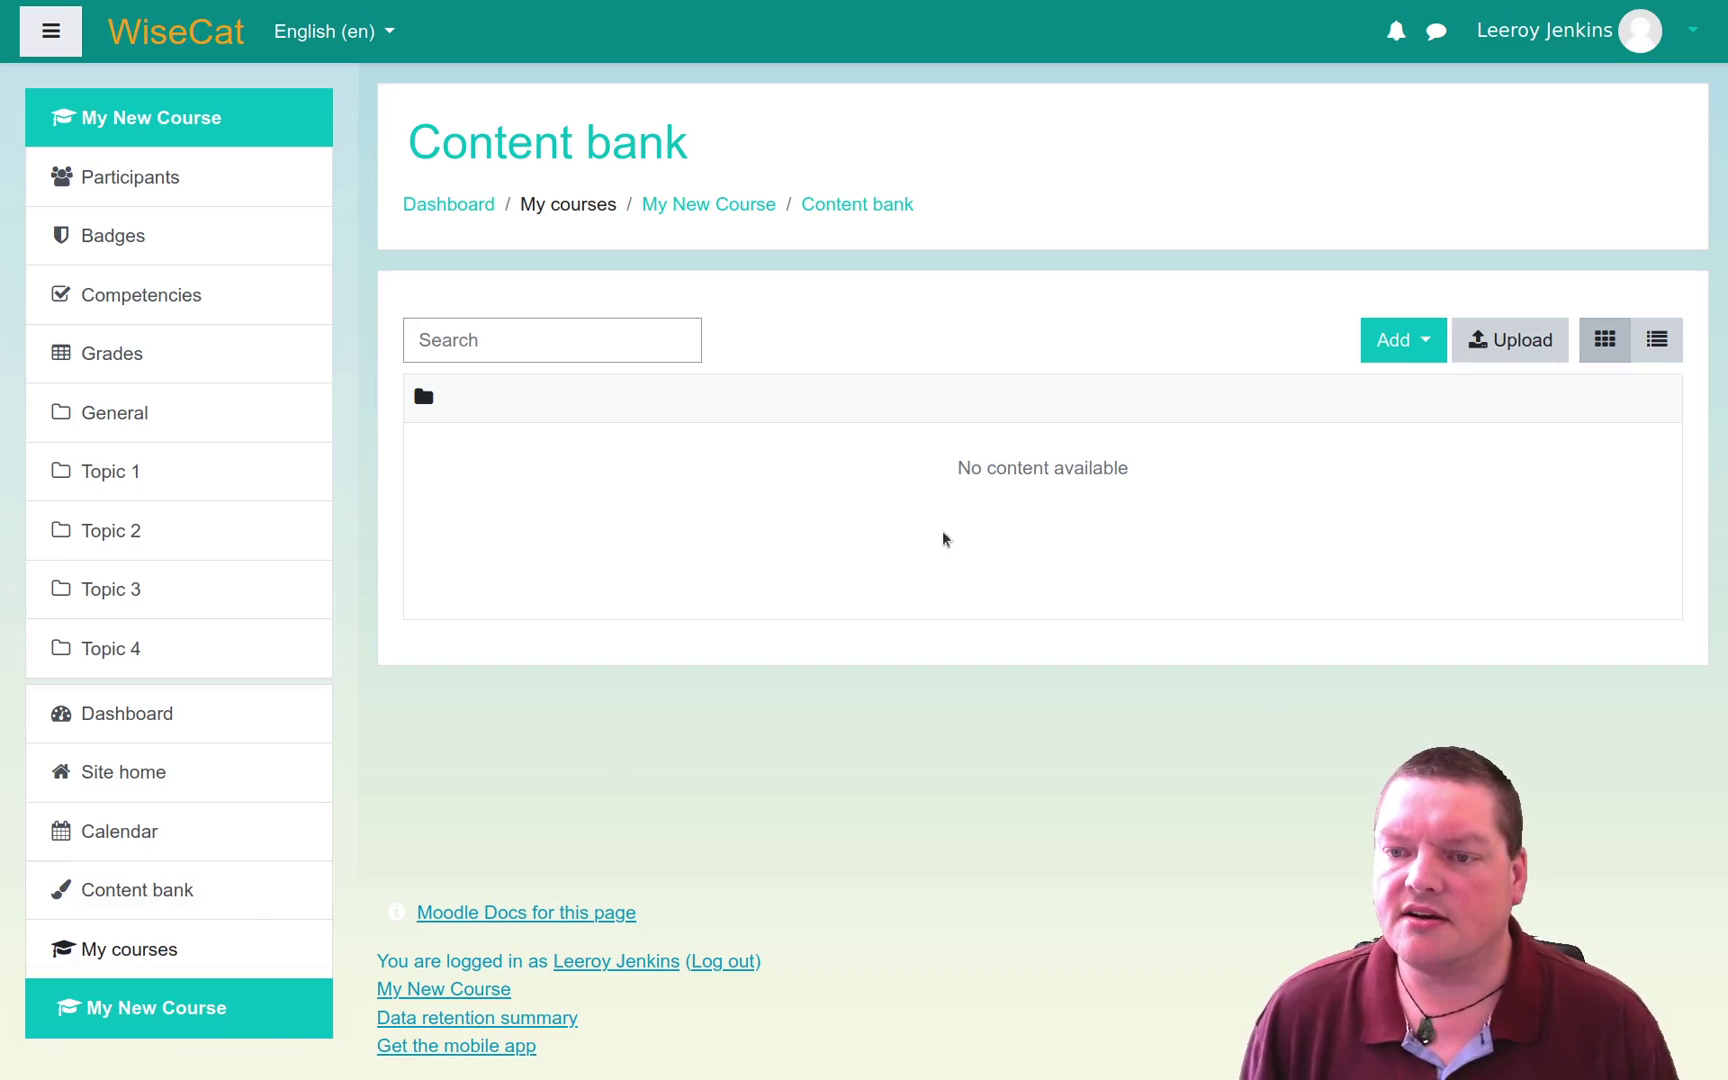
drag(953, 468, 1154, 483)
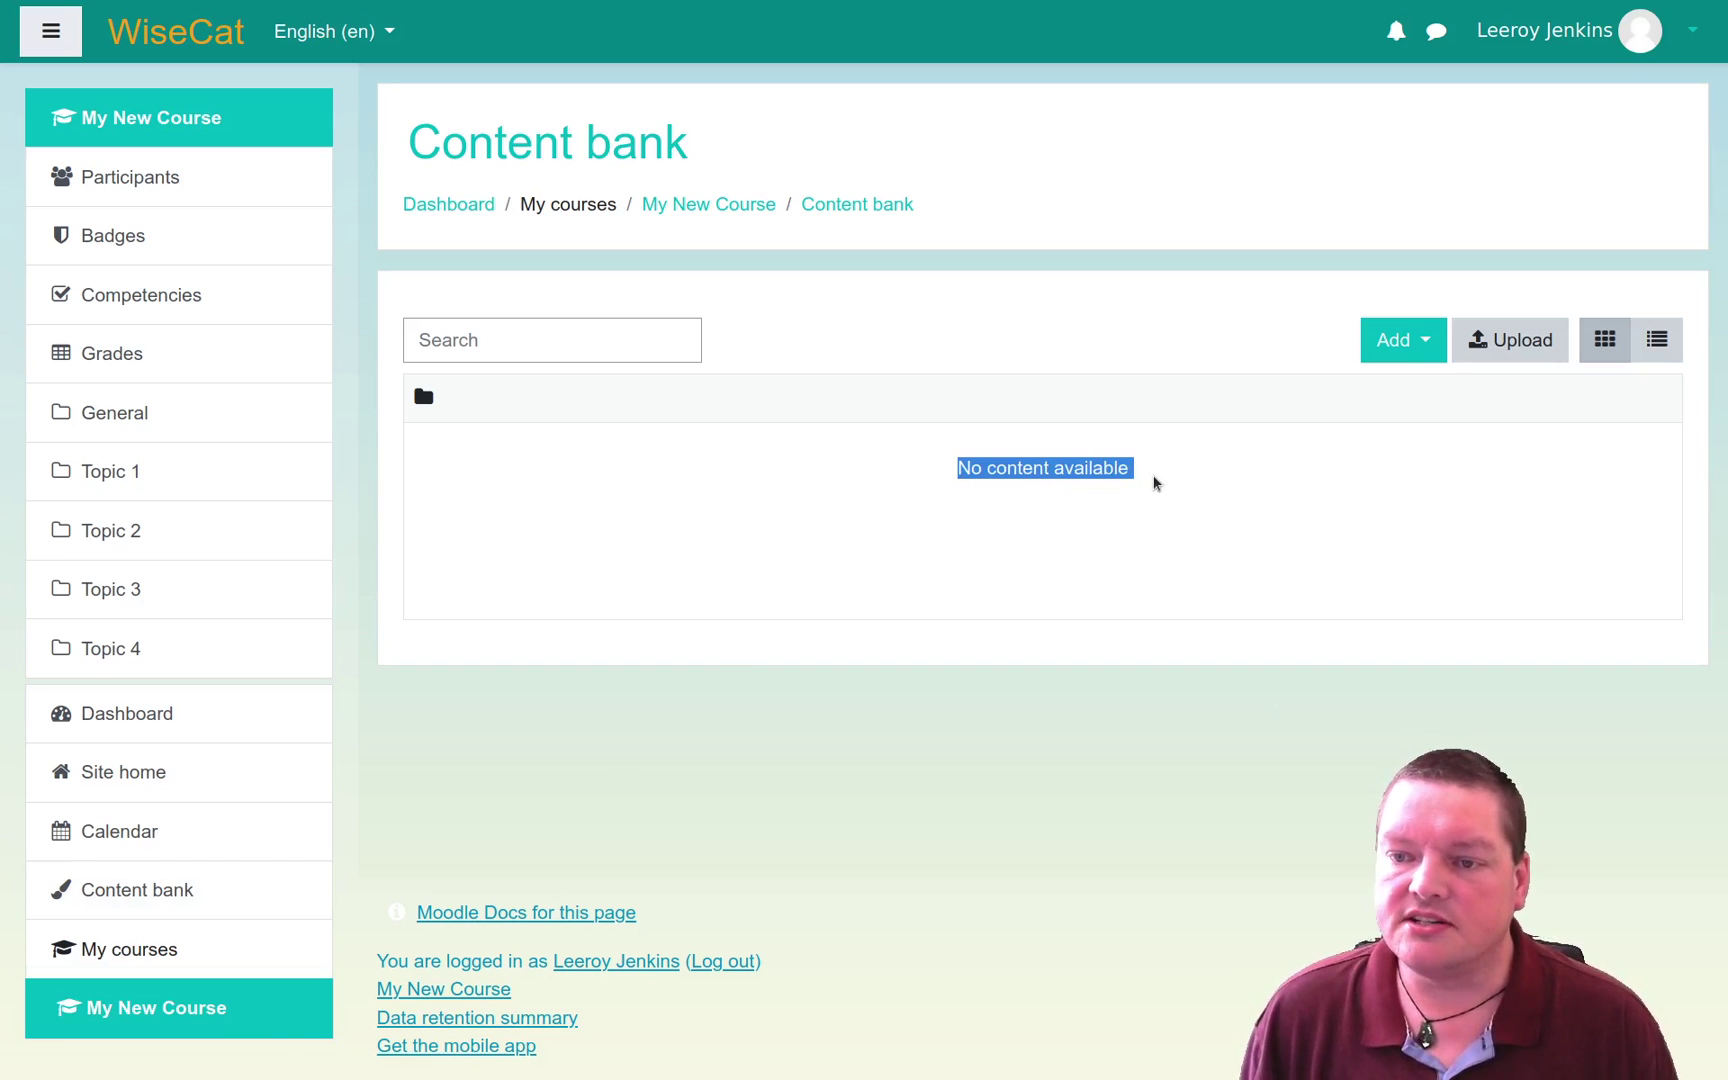
click(990, 567)
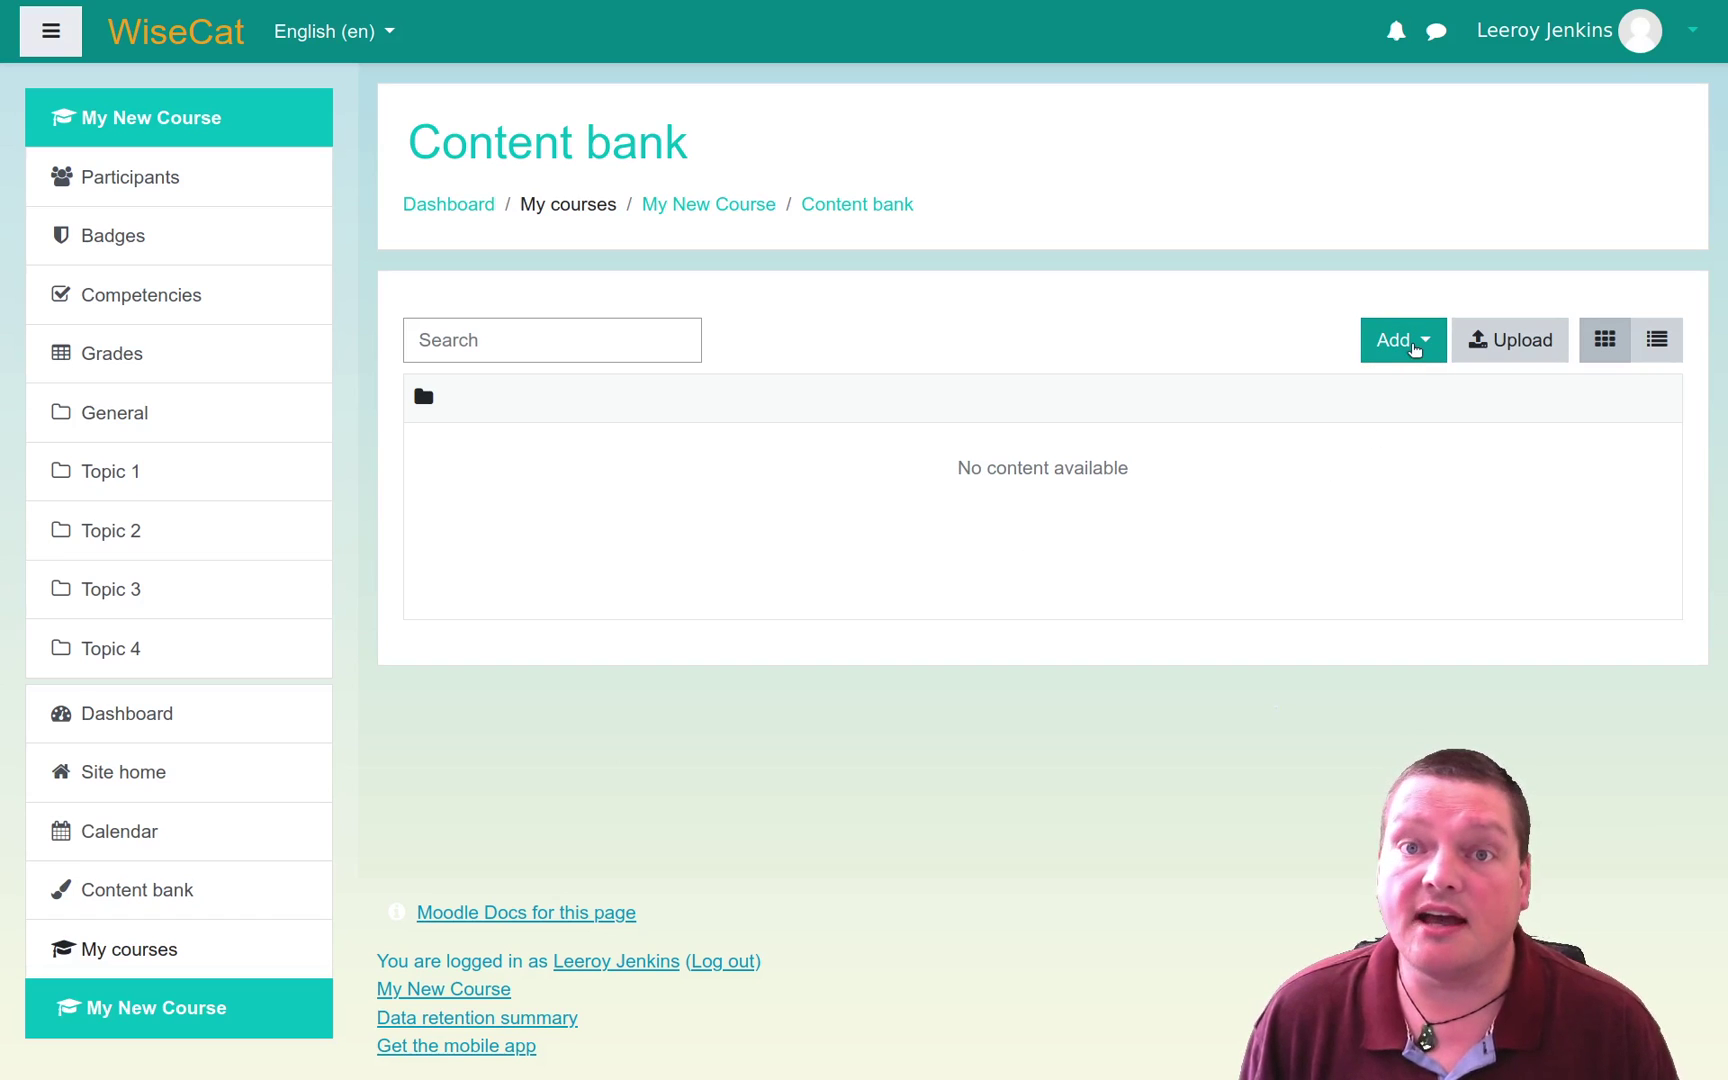
Step: Browse the dropdown of H5P content types that can be added
click(1422, 346)
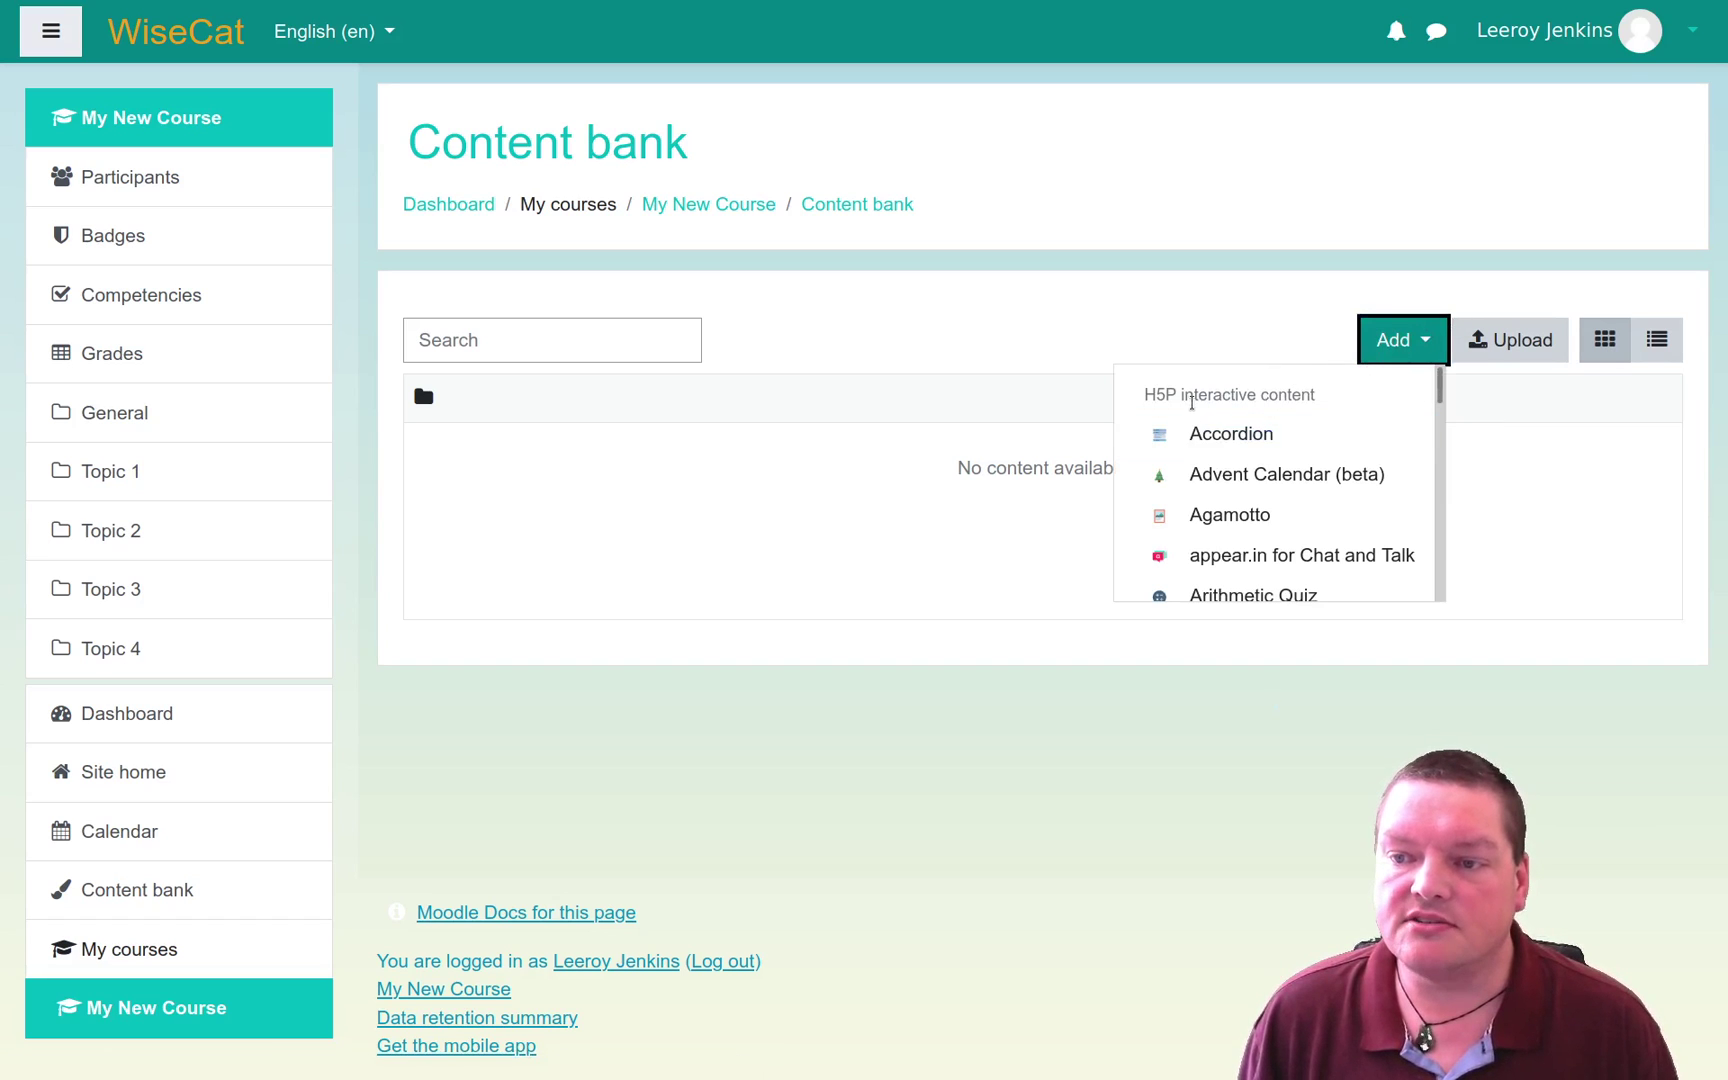
scroll(1221, 470, down, 1)
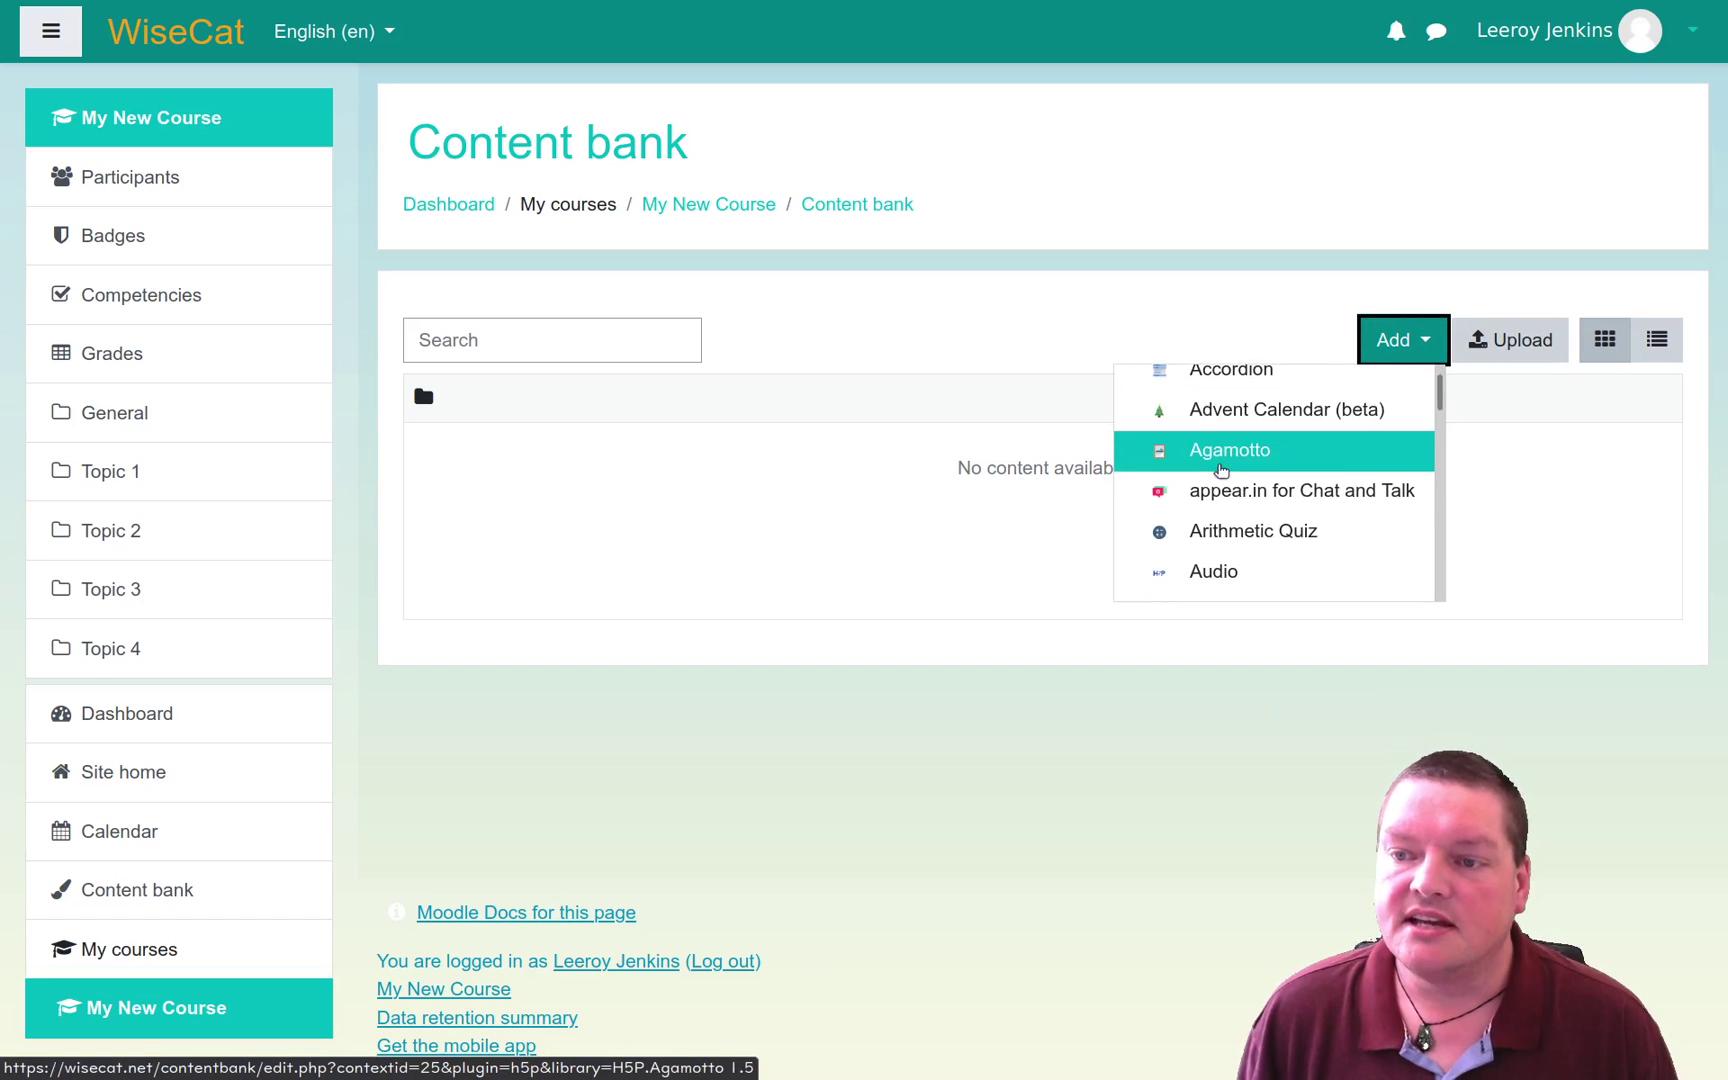
scroll(1261, 494, down, 6)
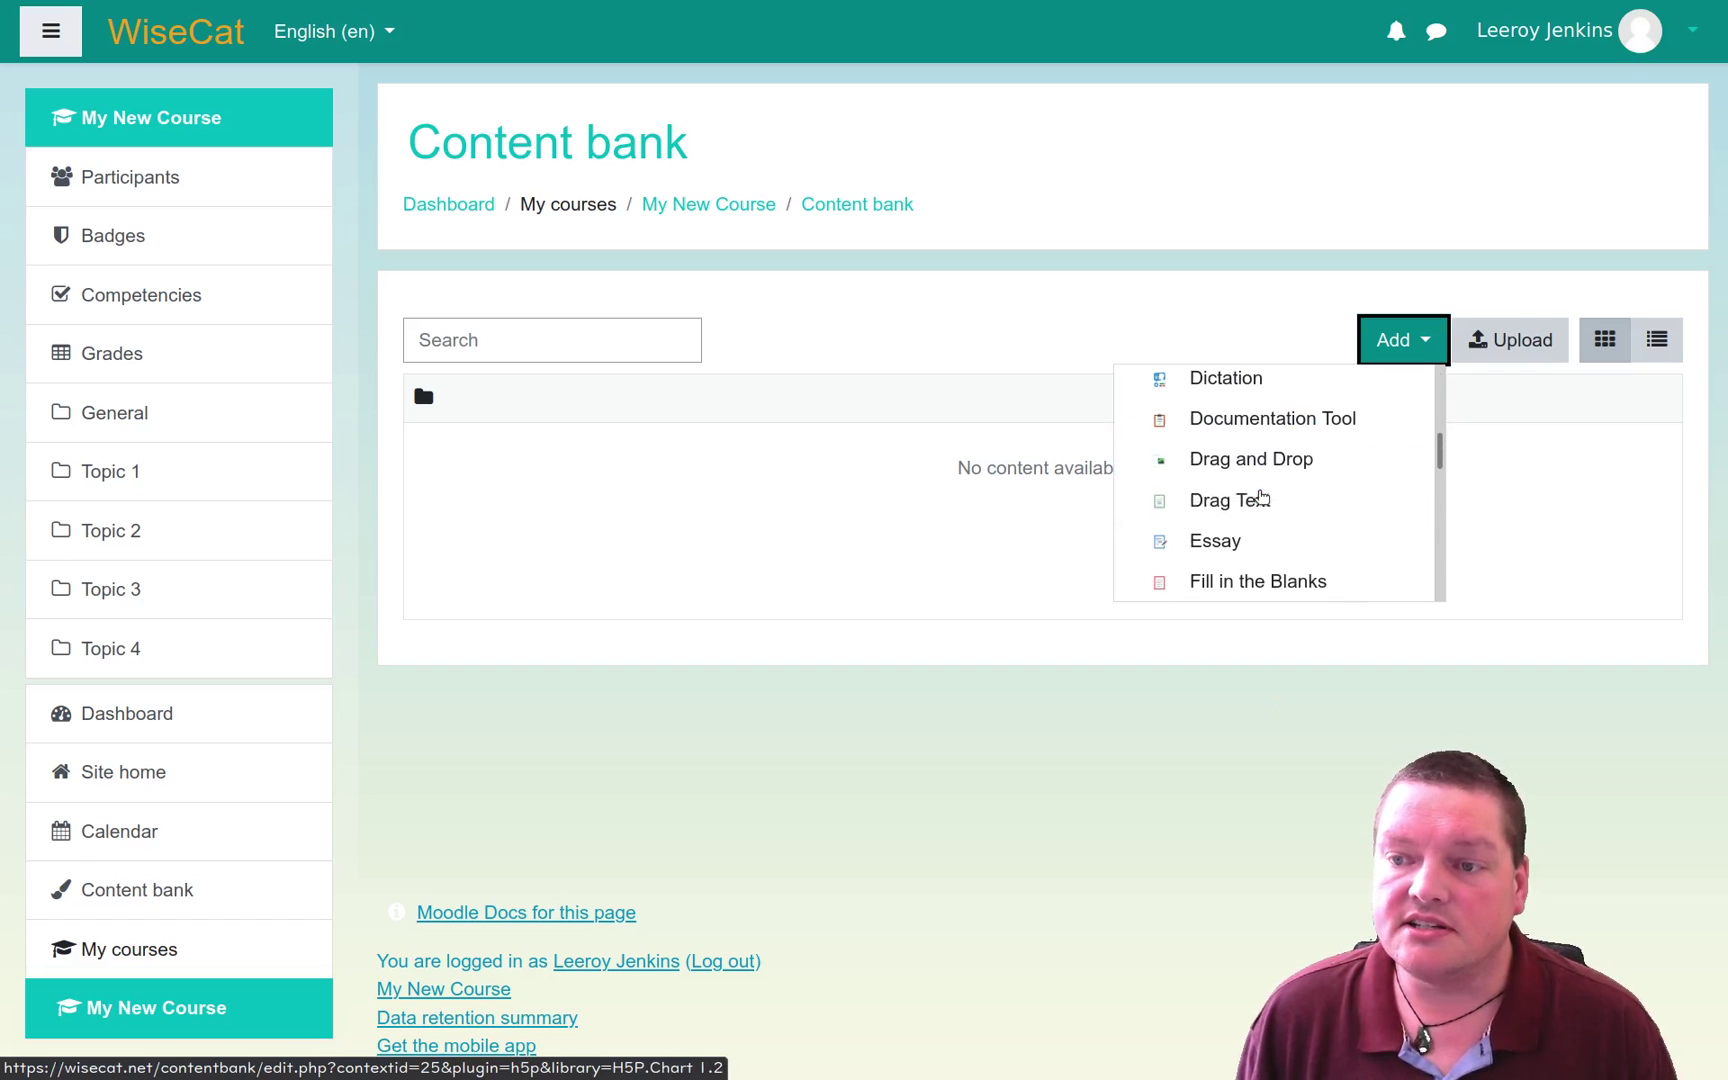
scroll(1261, 497, down, 8)
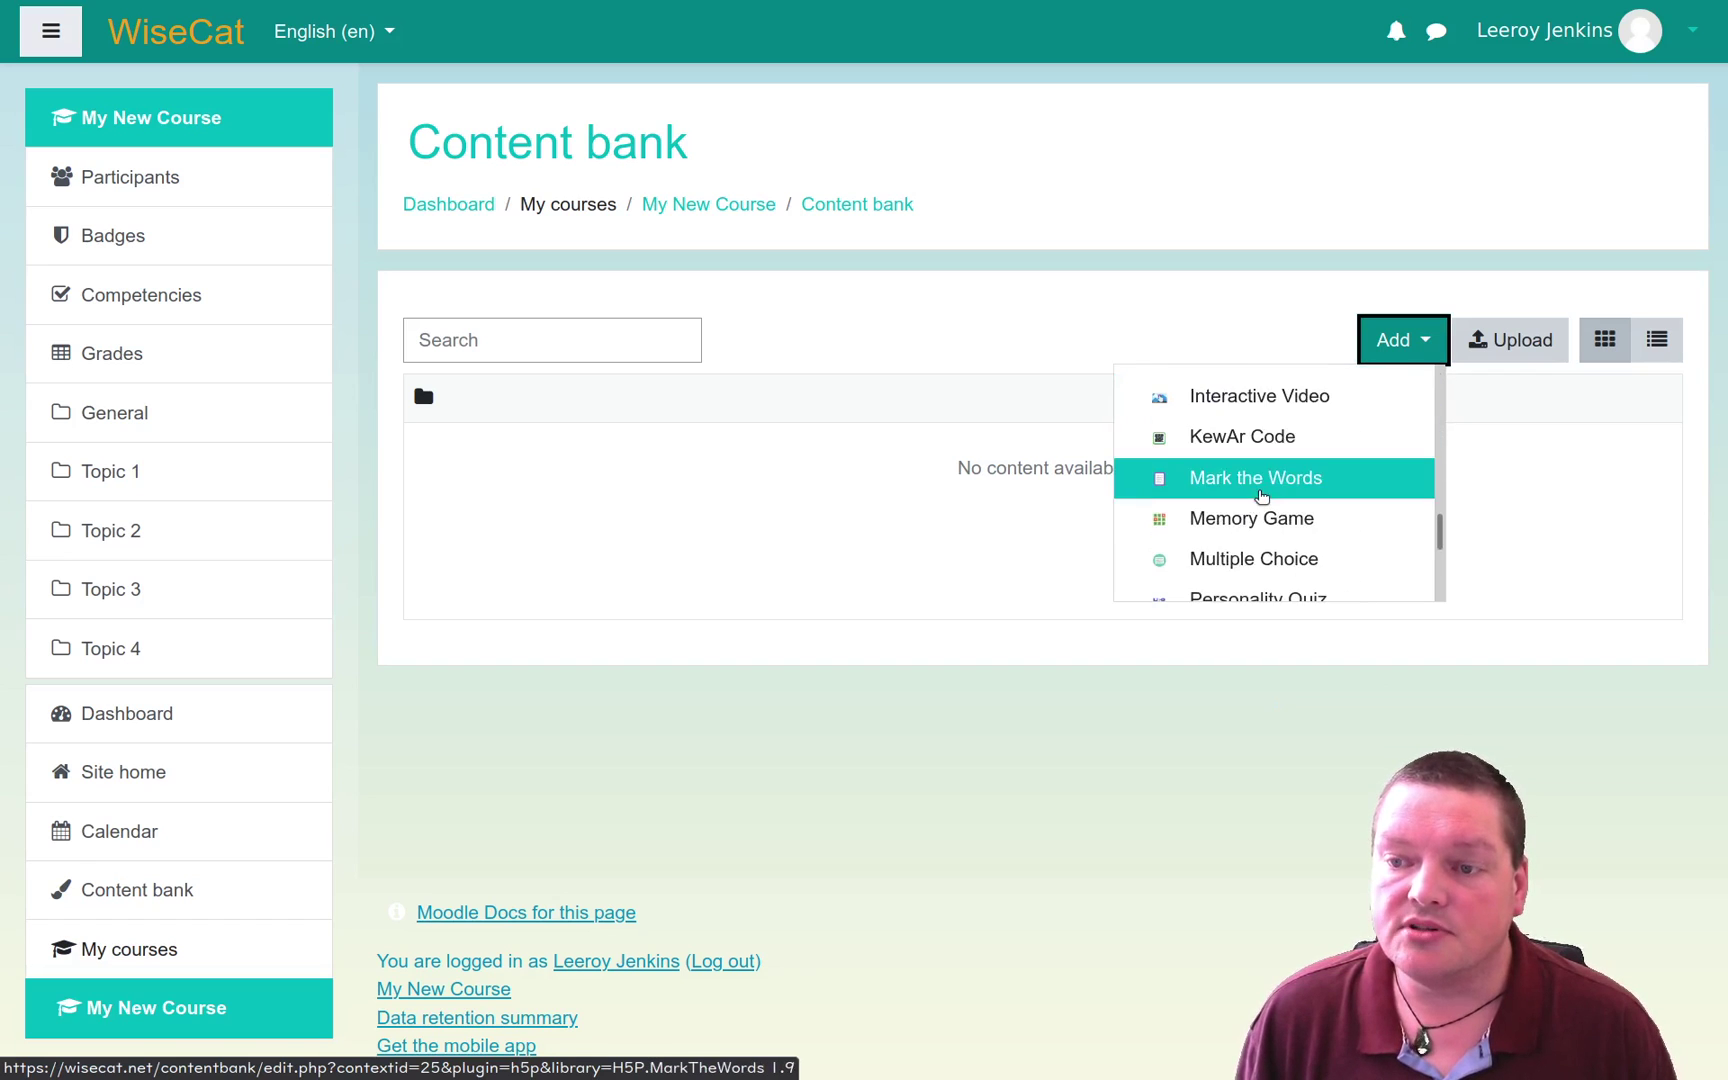
scroll(1261, 497, down, 7)
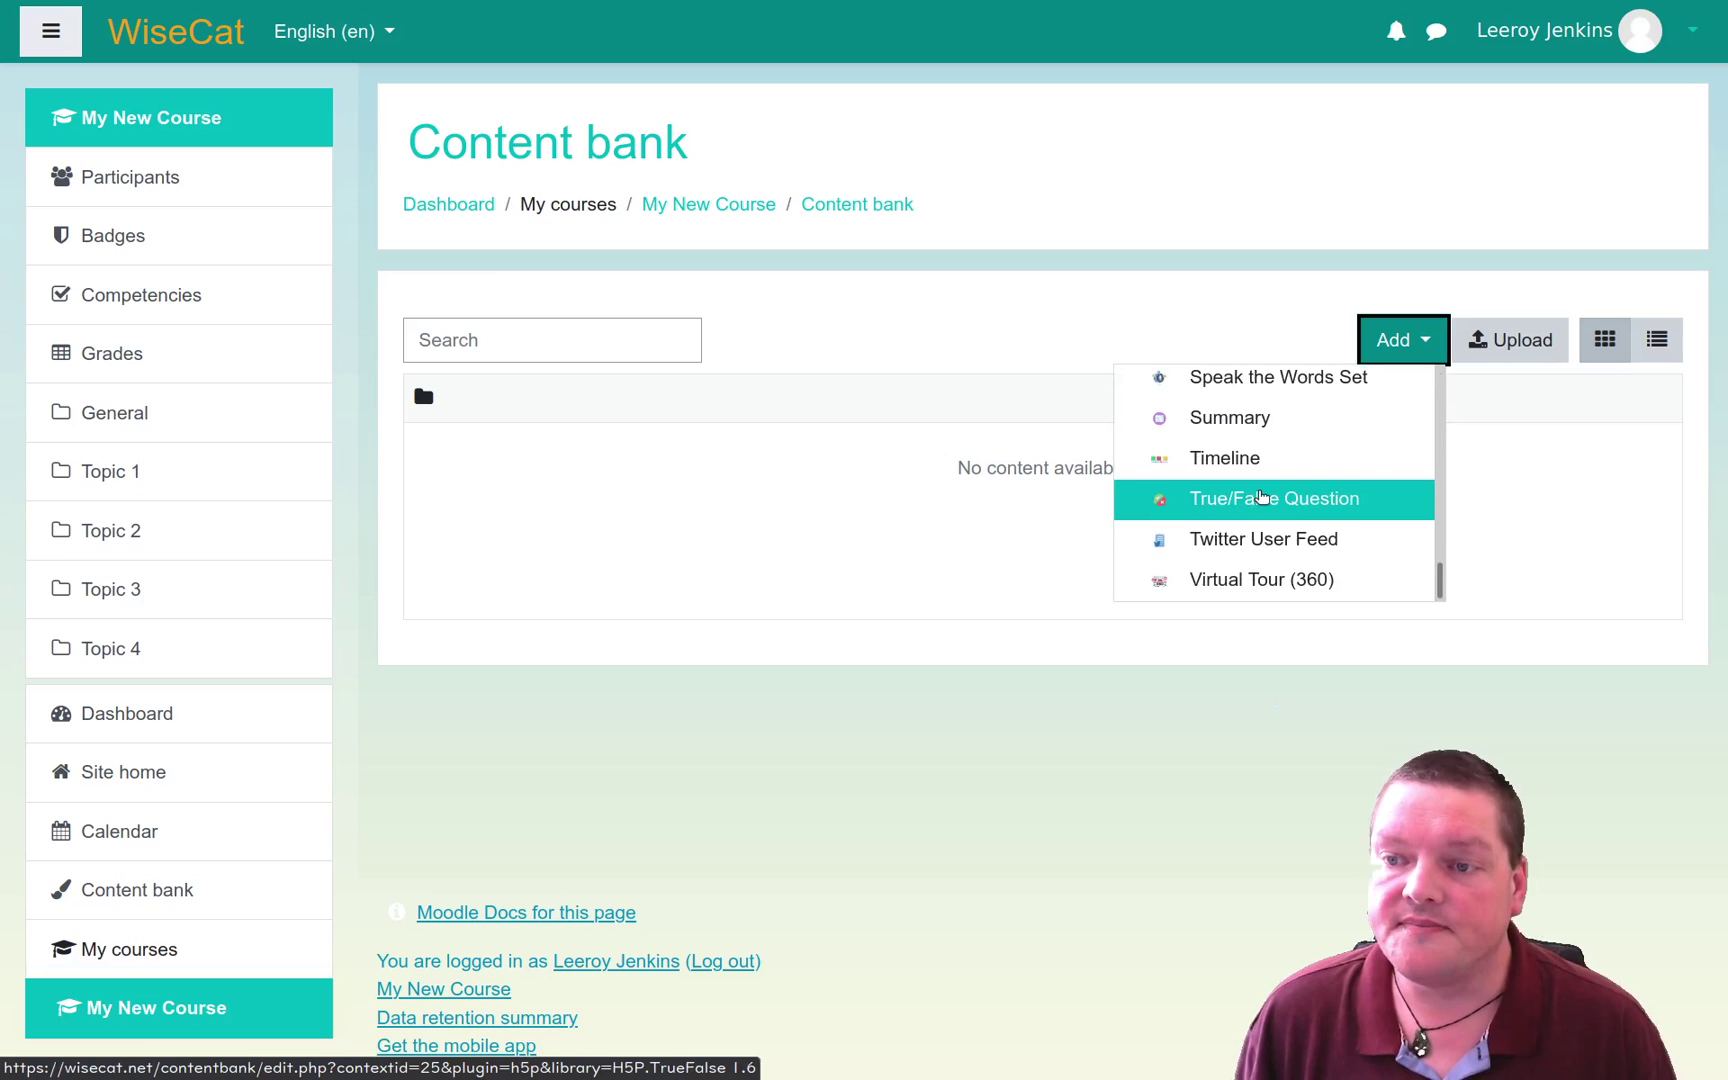
scroll(1261, 497, up, 20)
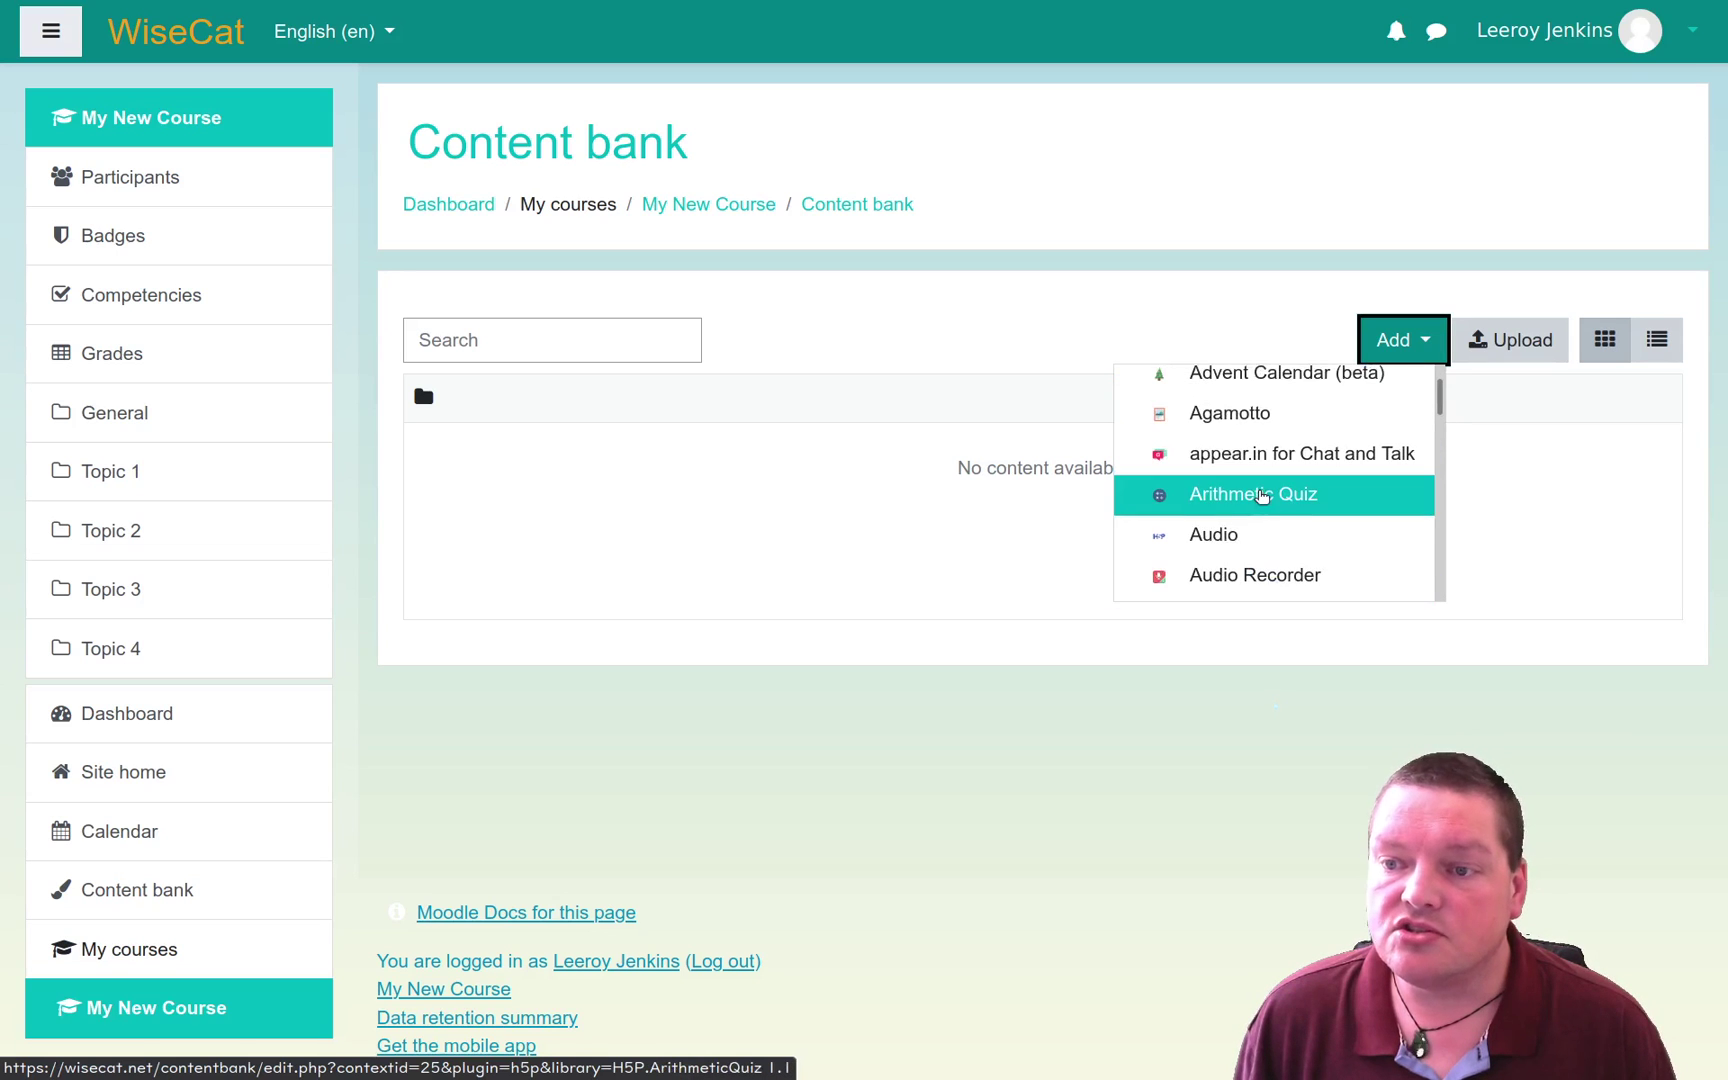
scroll(1261, 497, up, 2)
Step: Create a new Accordion item titled 'Test accordion'
click(1253, 438)
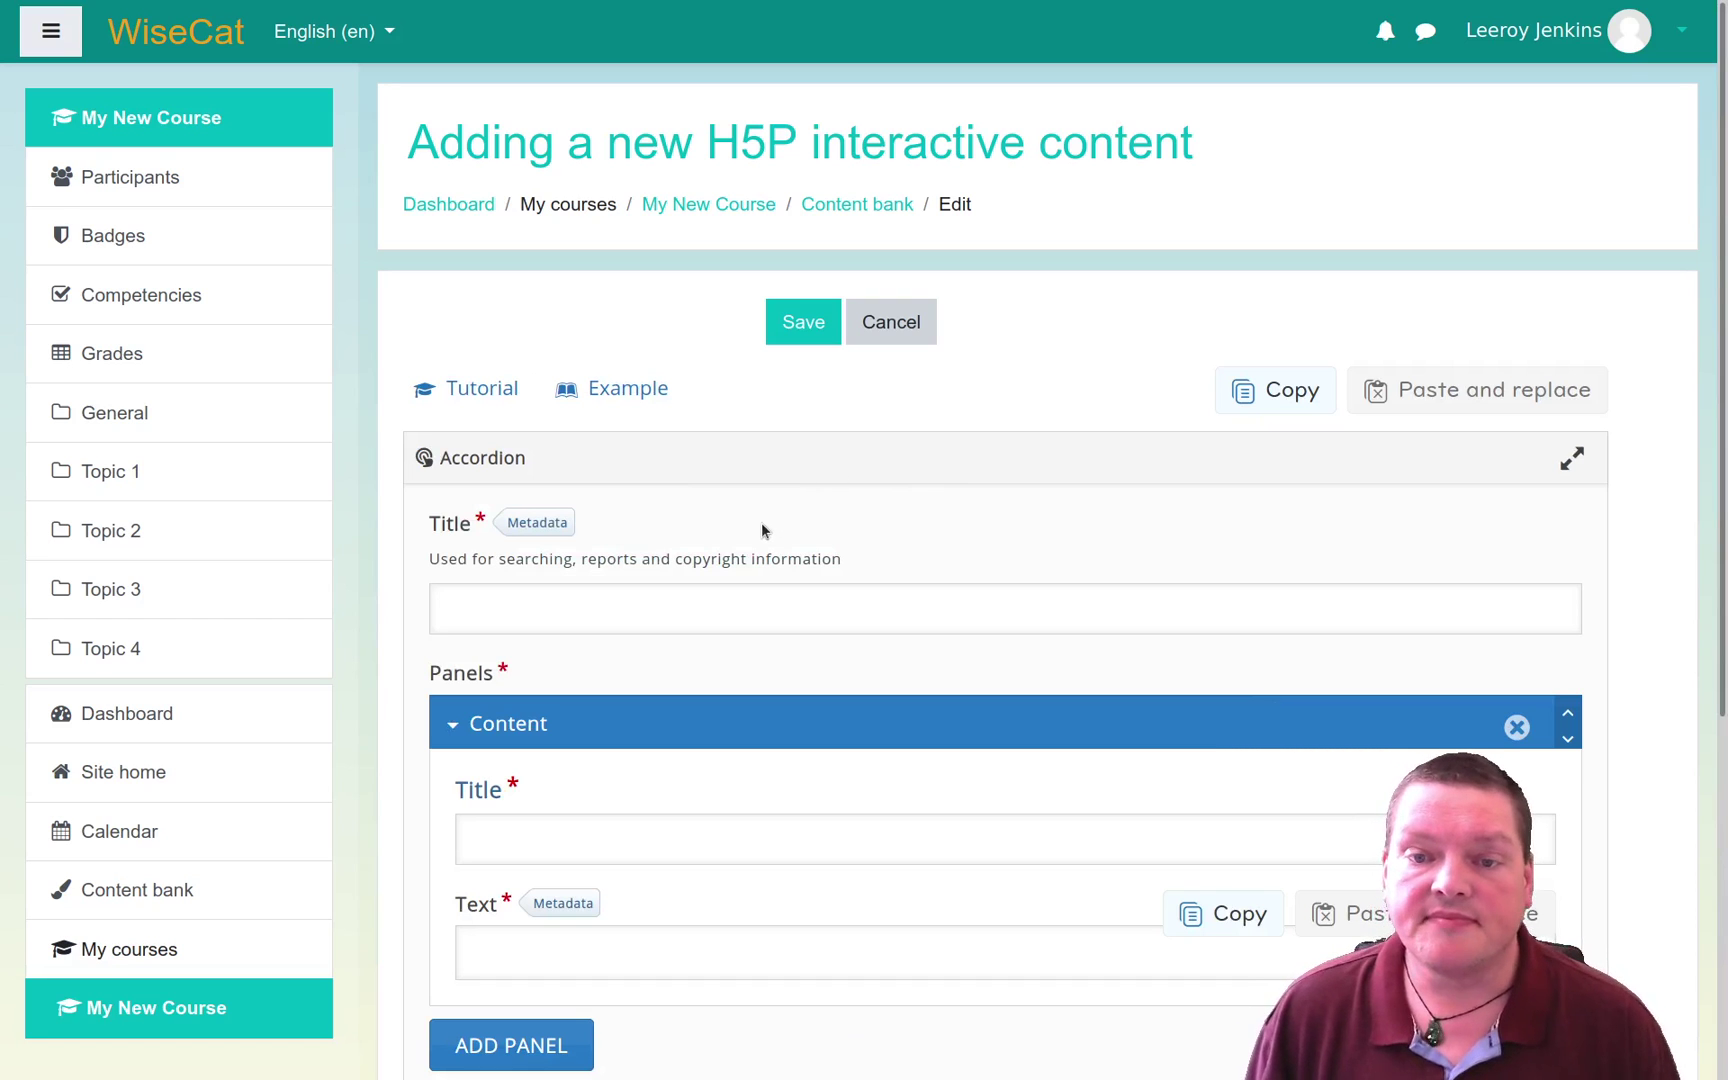
click(682, 612)
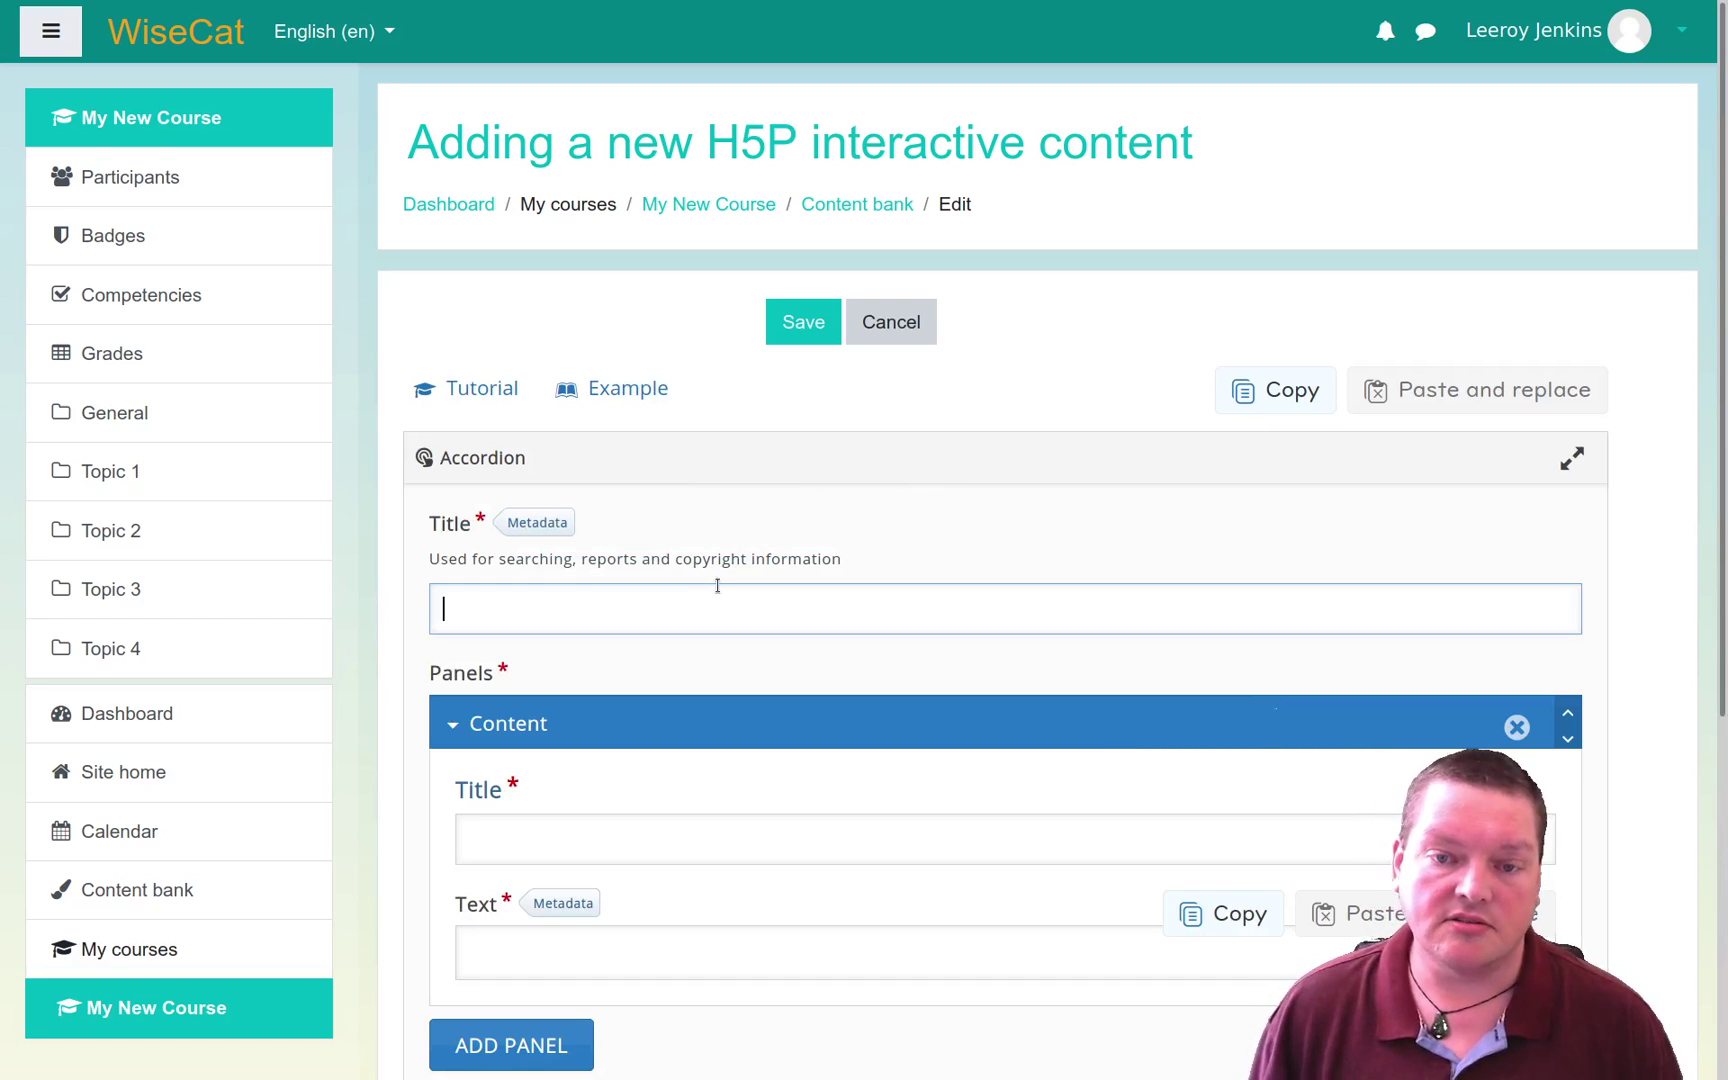
text(Test )
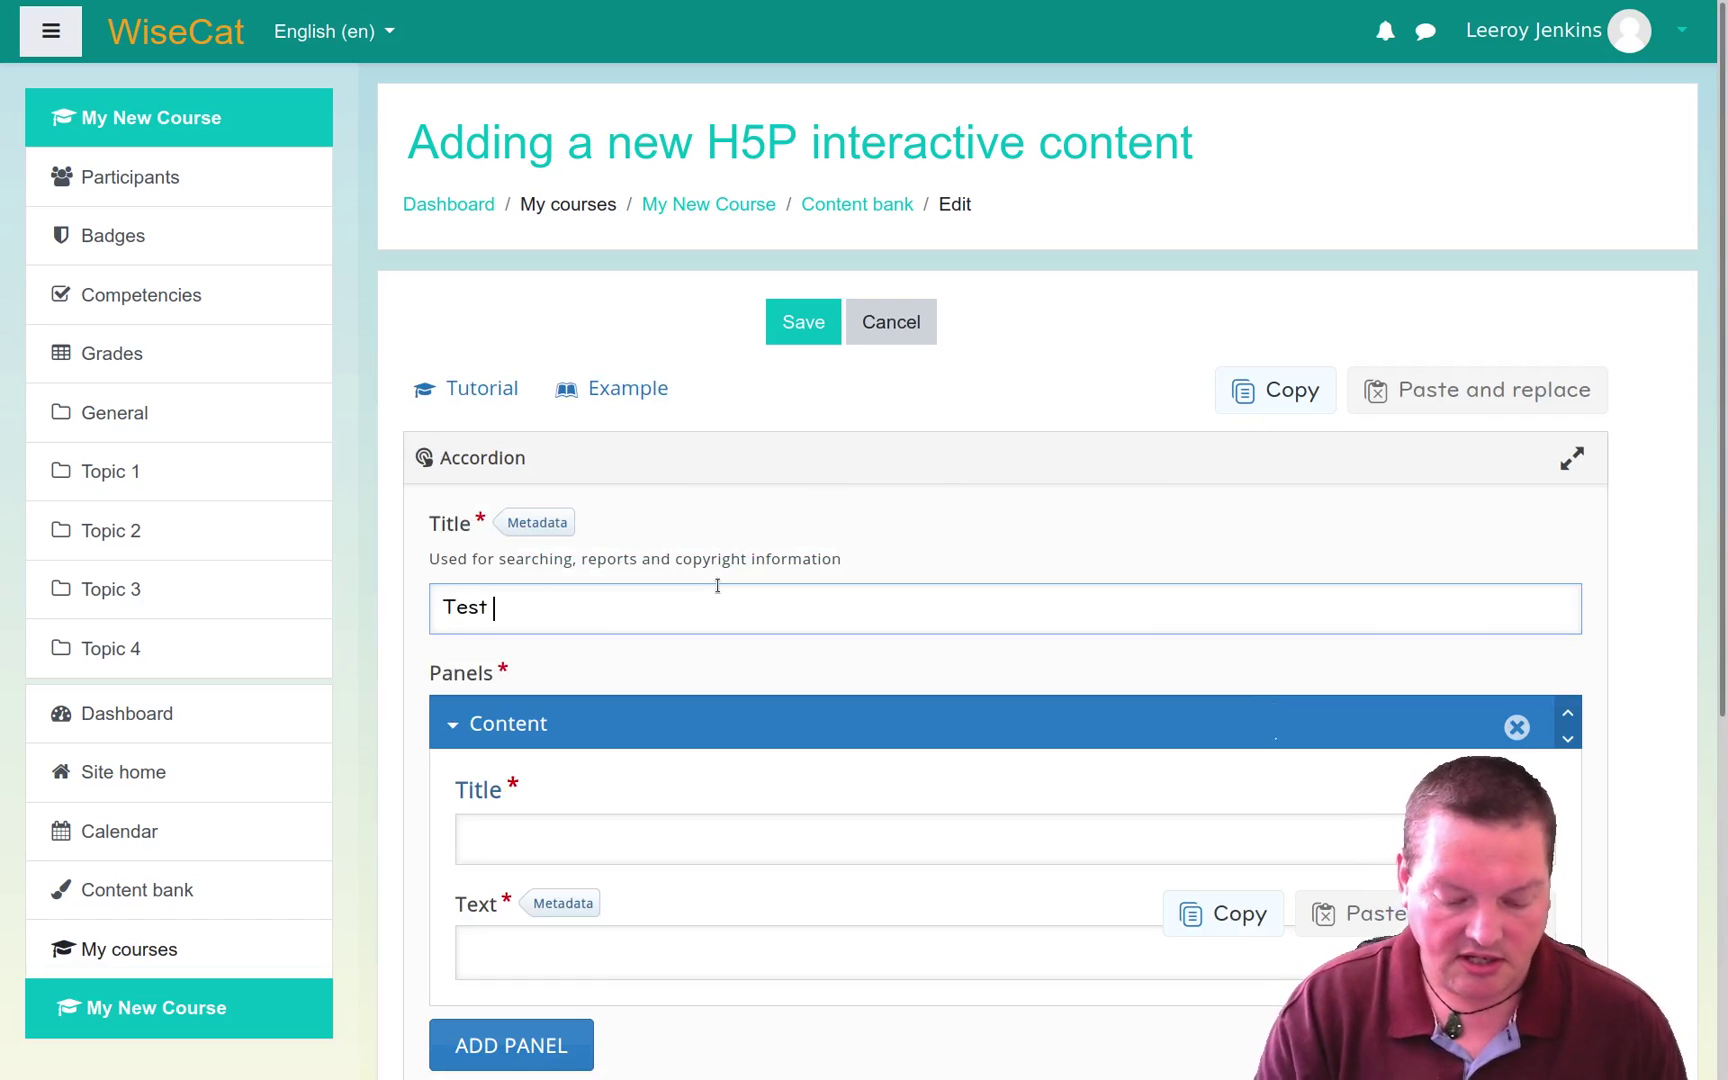
text(accordi)
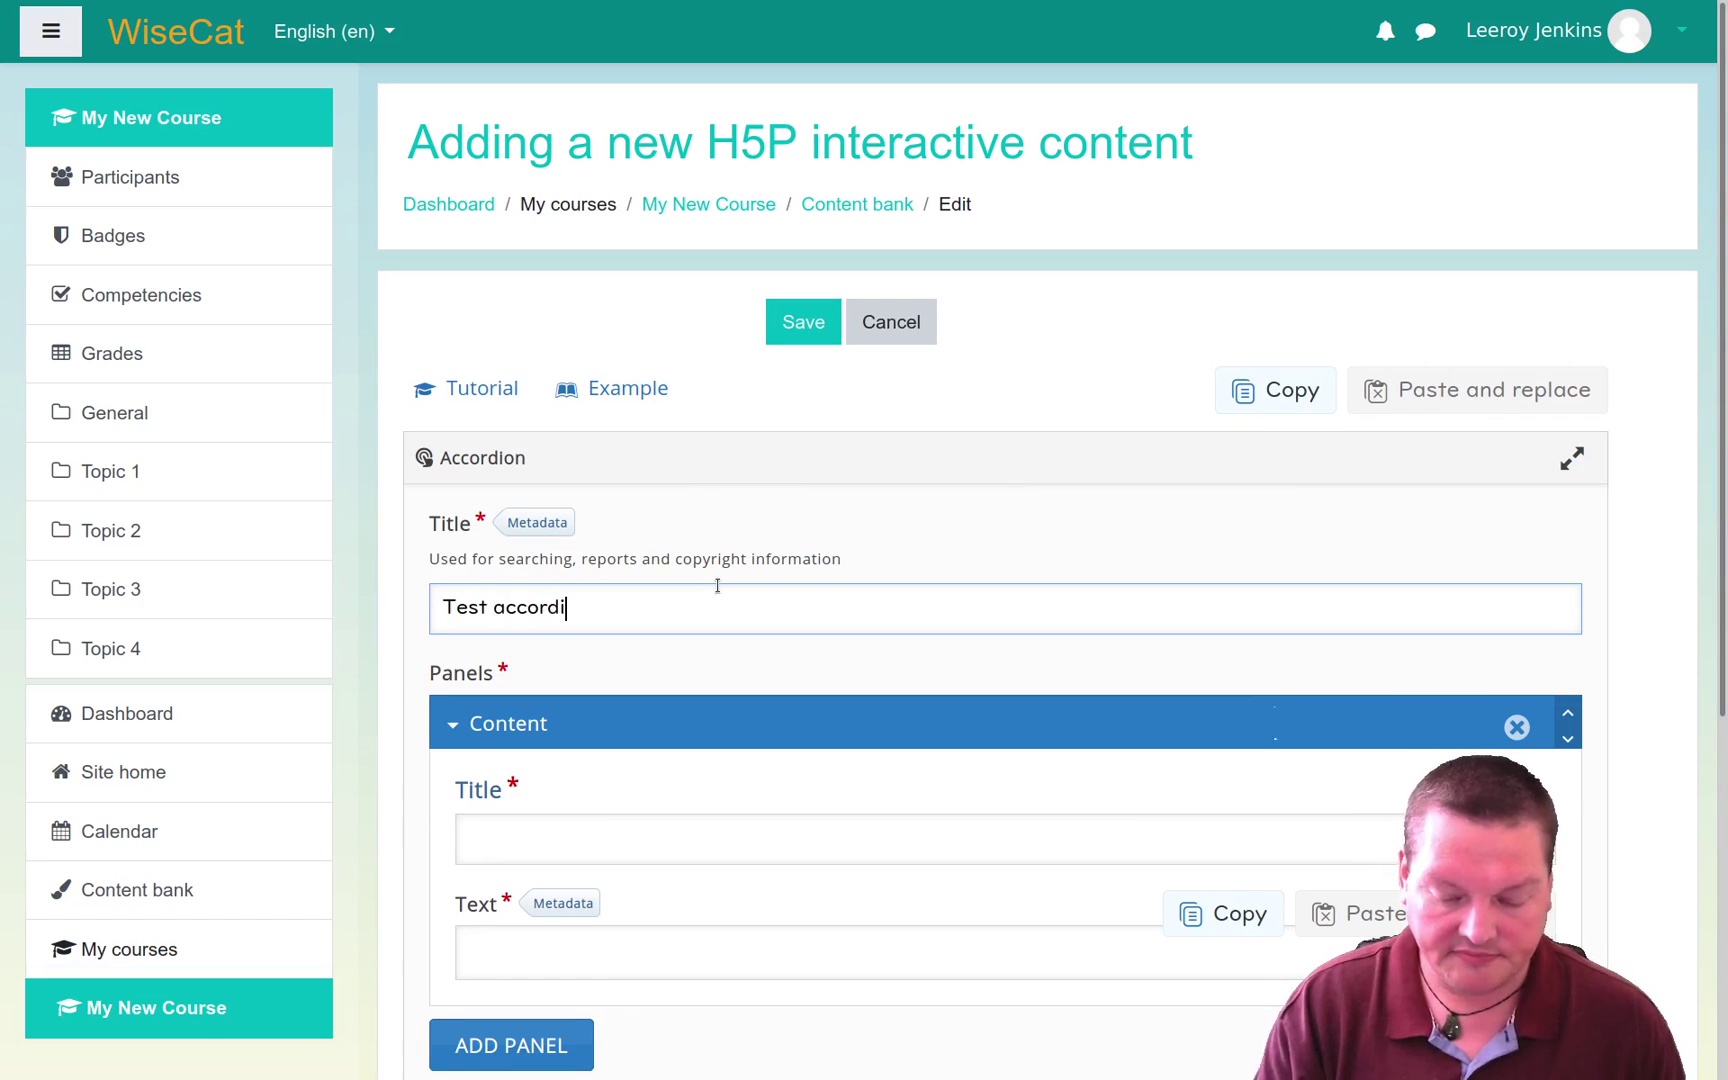
text(on)
scroll(717, 585, down, 4)
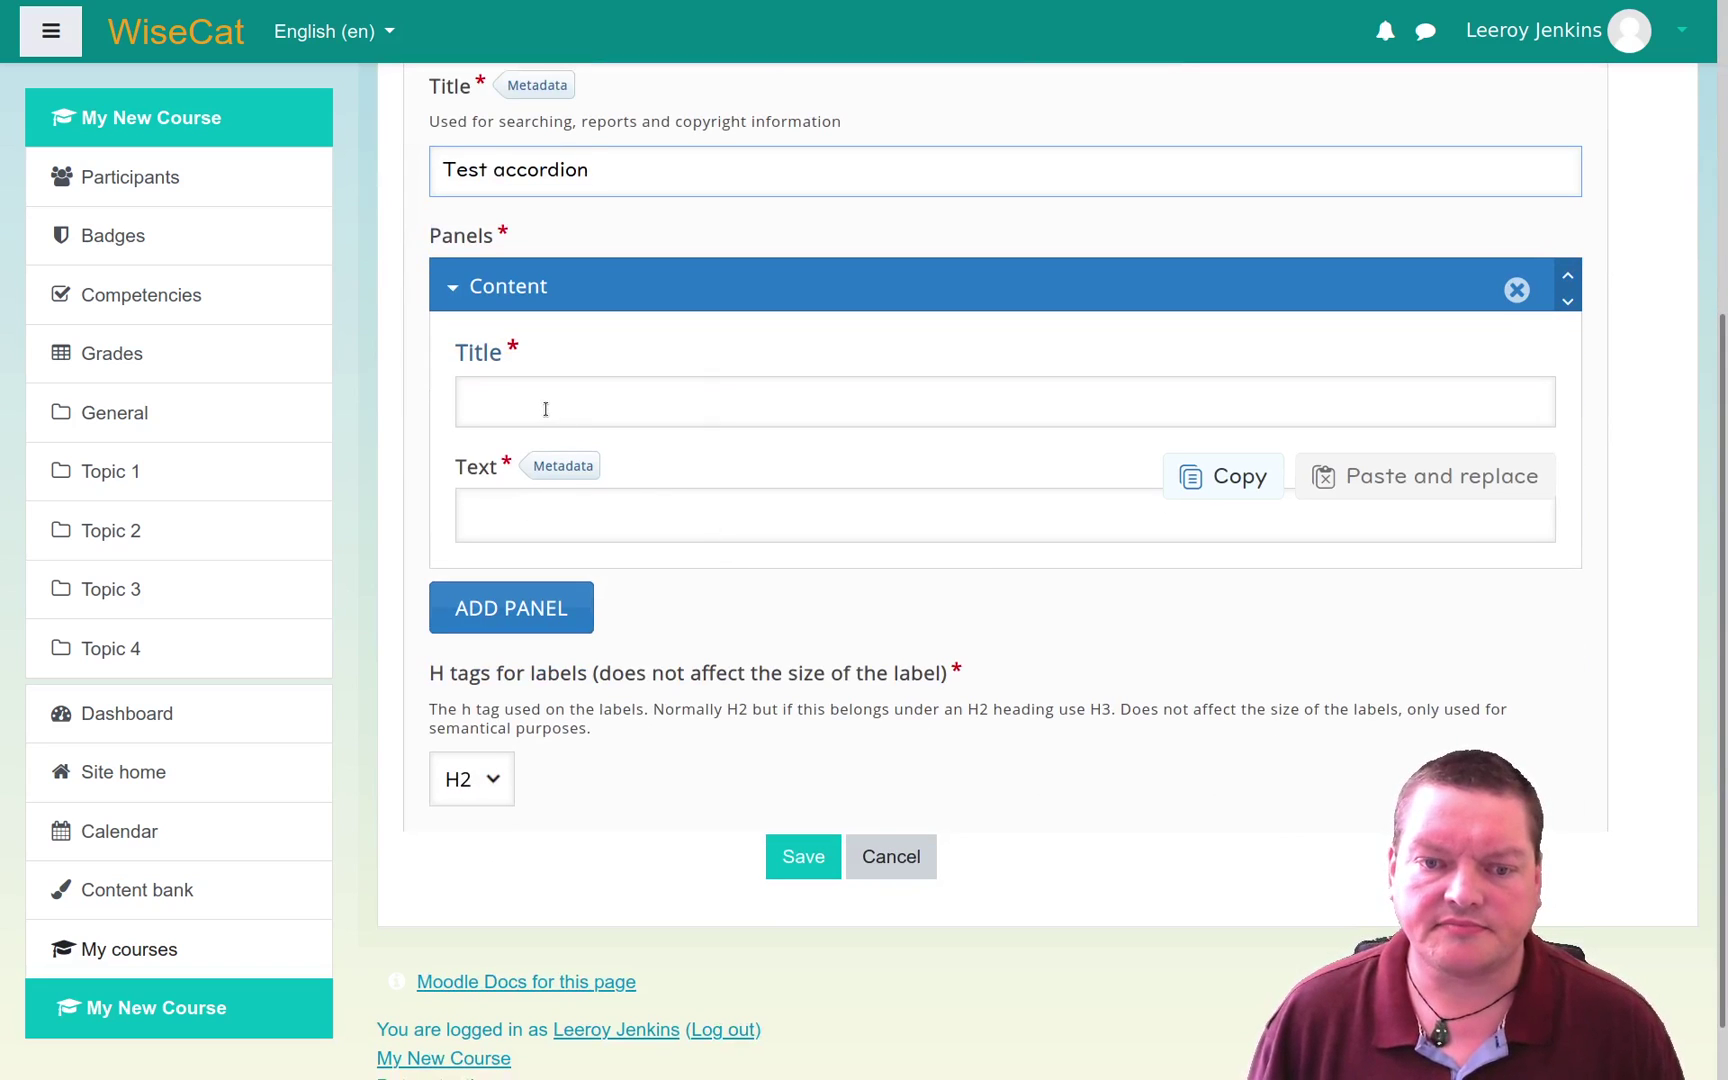
Step: Fill the first panel: title 'A very cool instrument, loved by Weird Al...', text 'An accordion'
click(545, 408)
text(A)
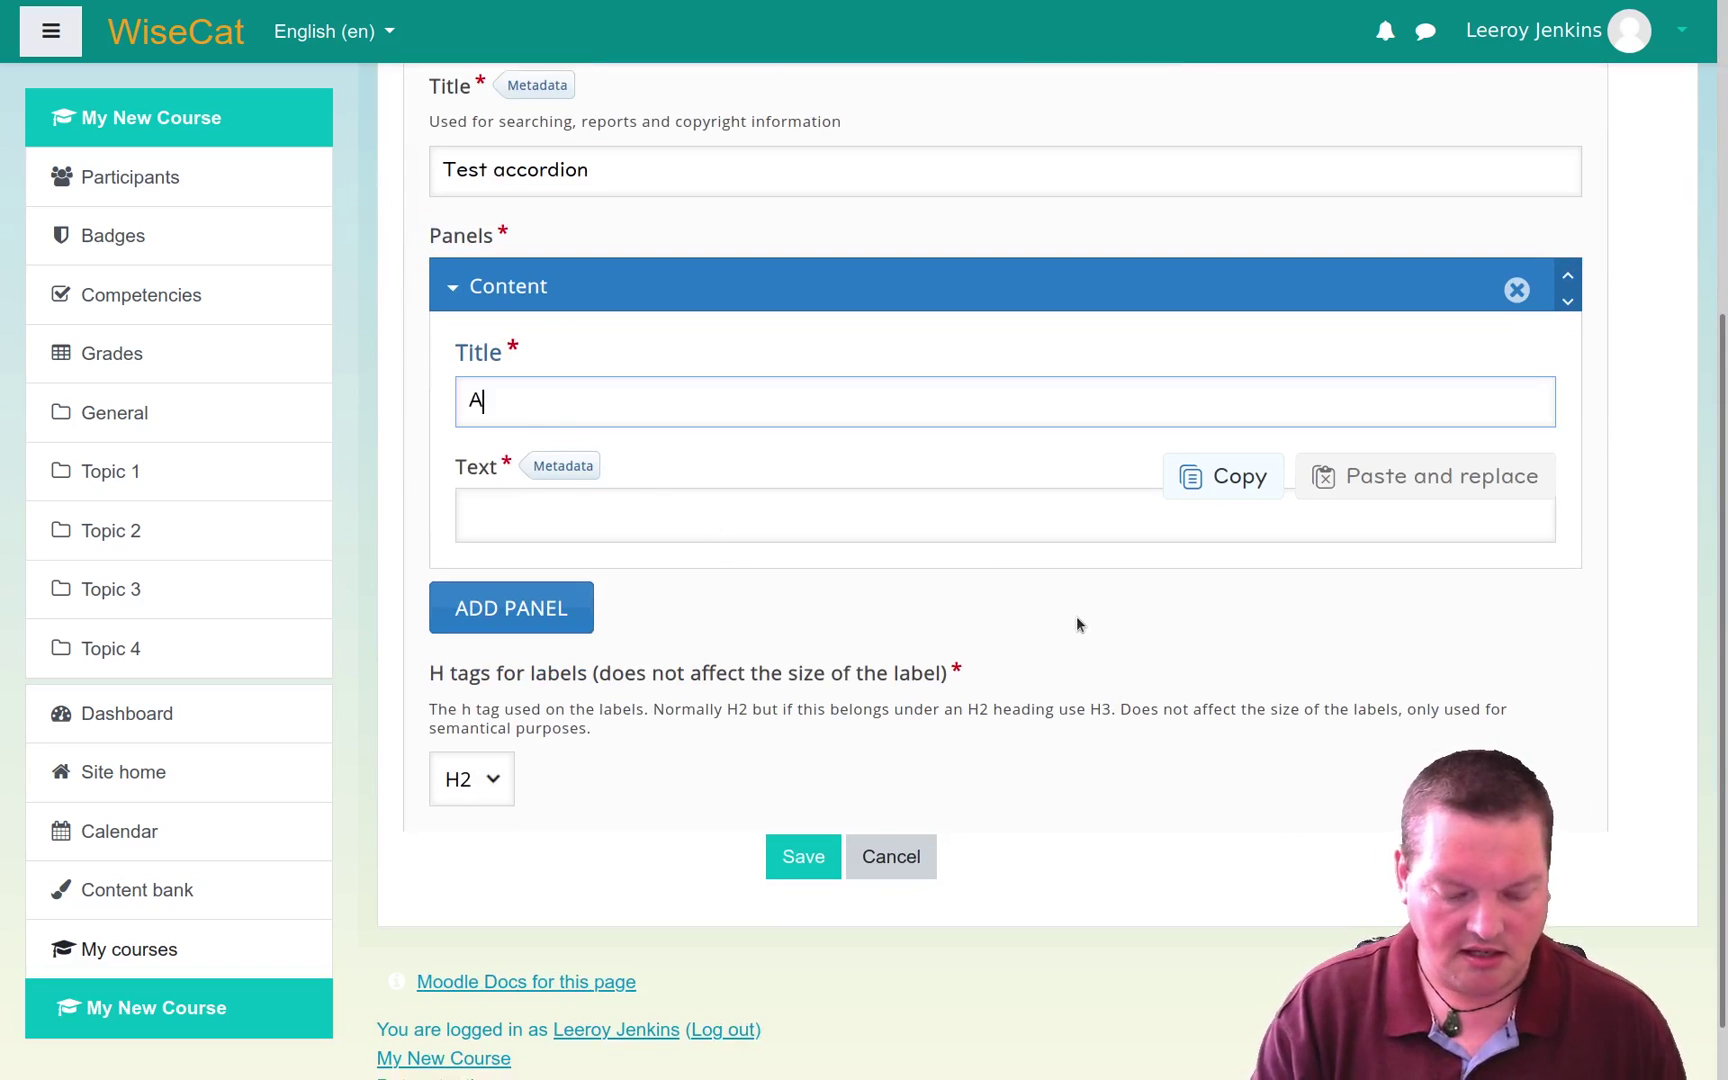
text( very co)
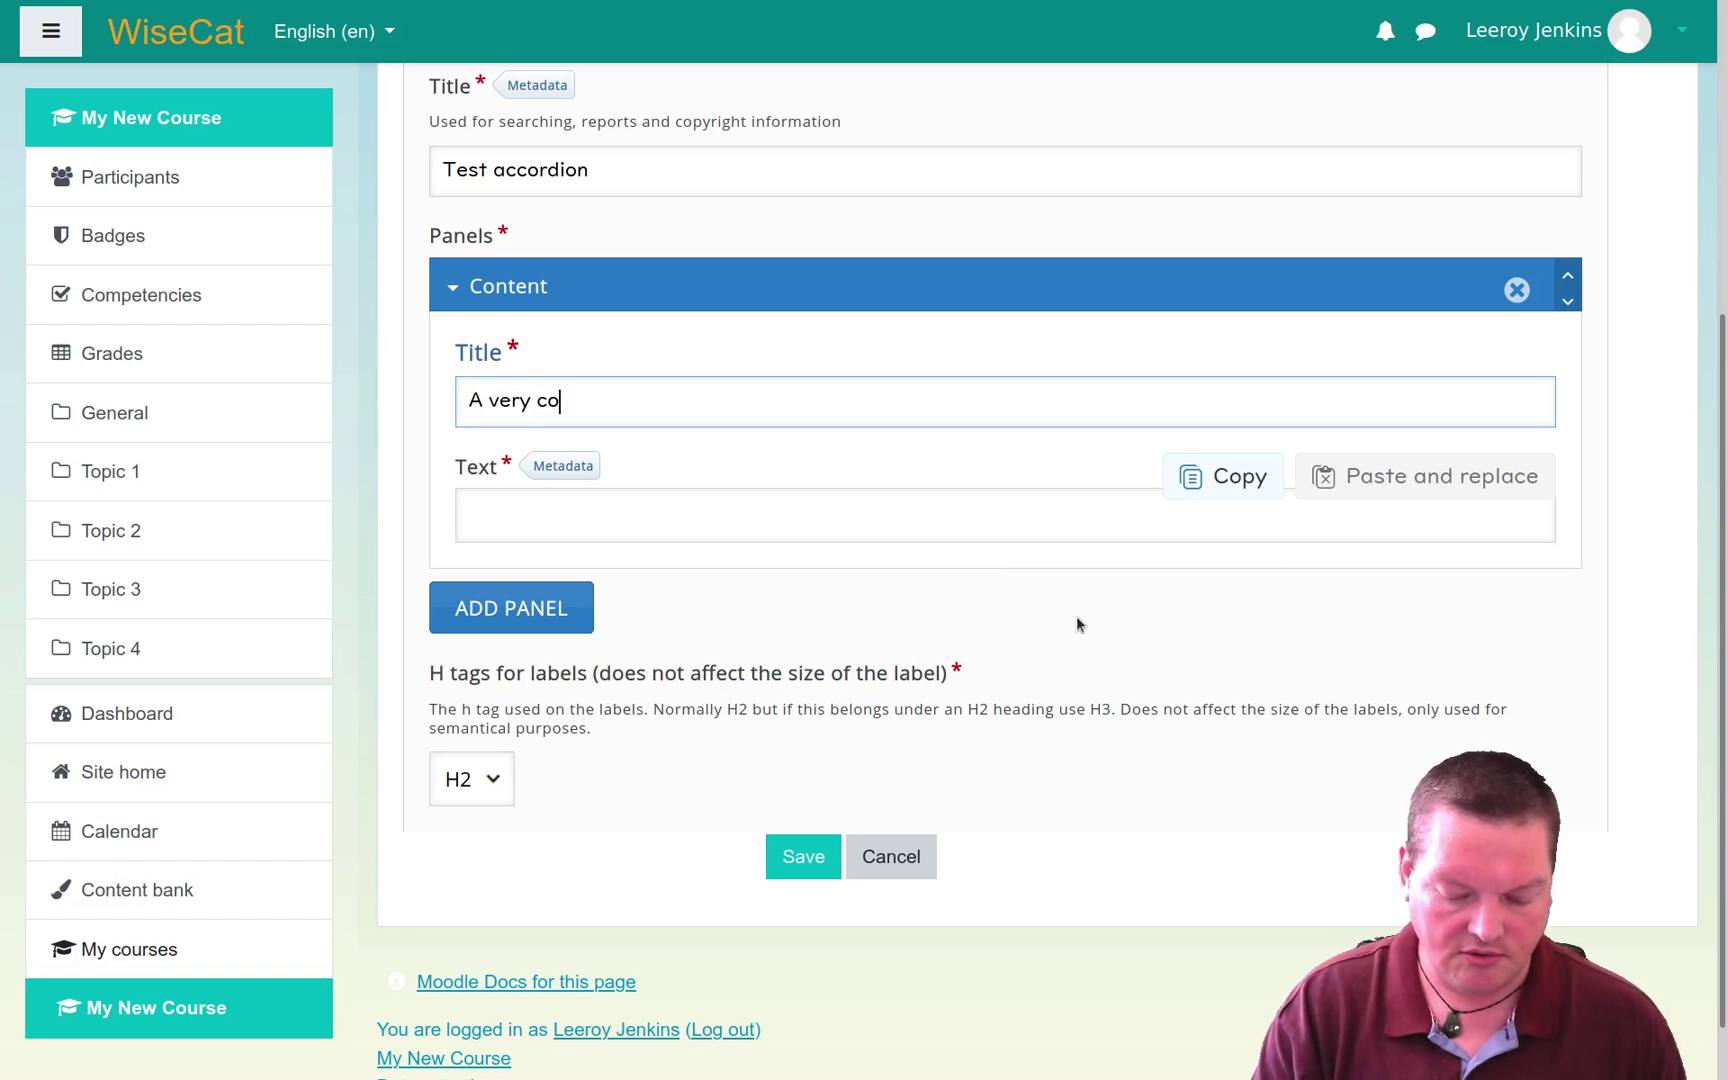
text(ol instr)
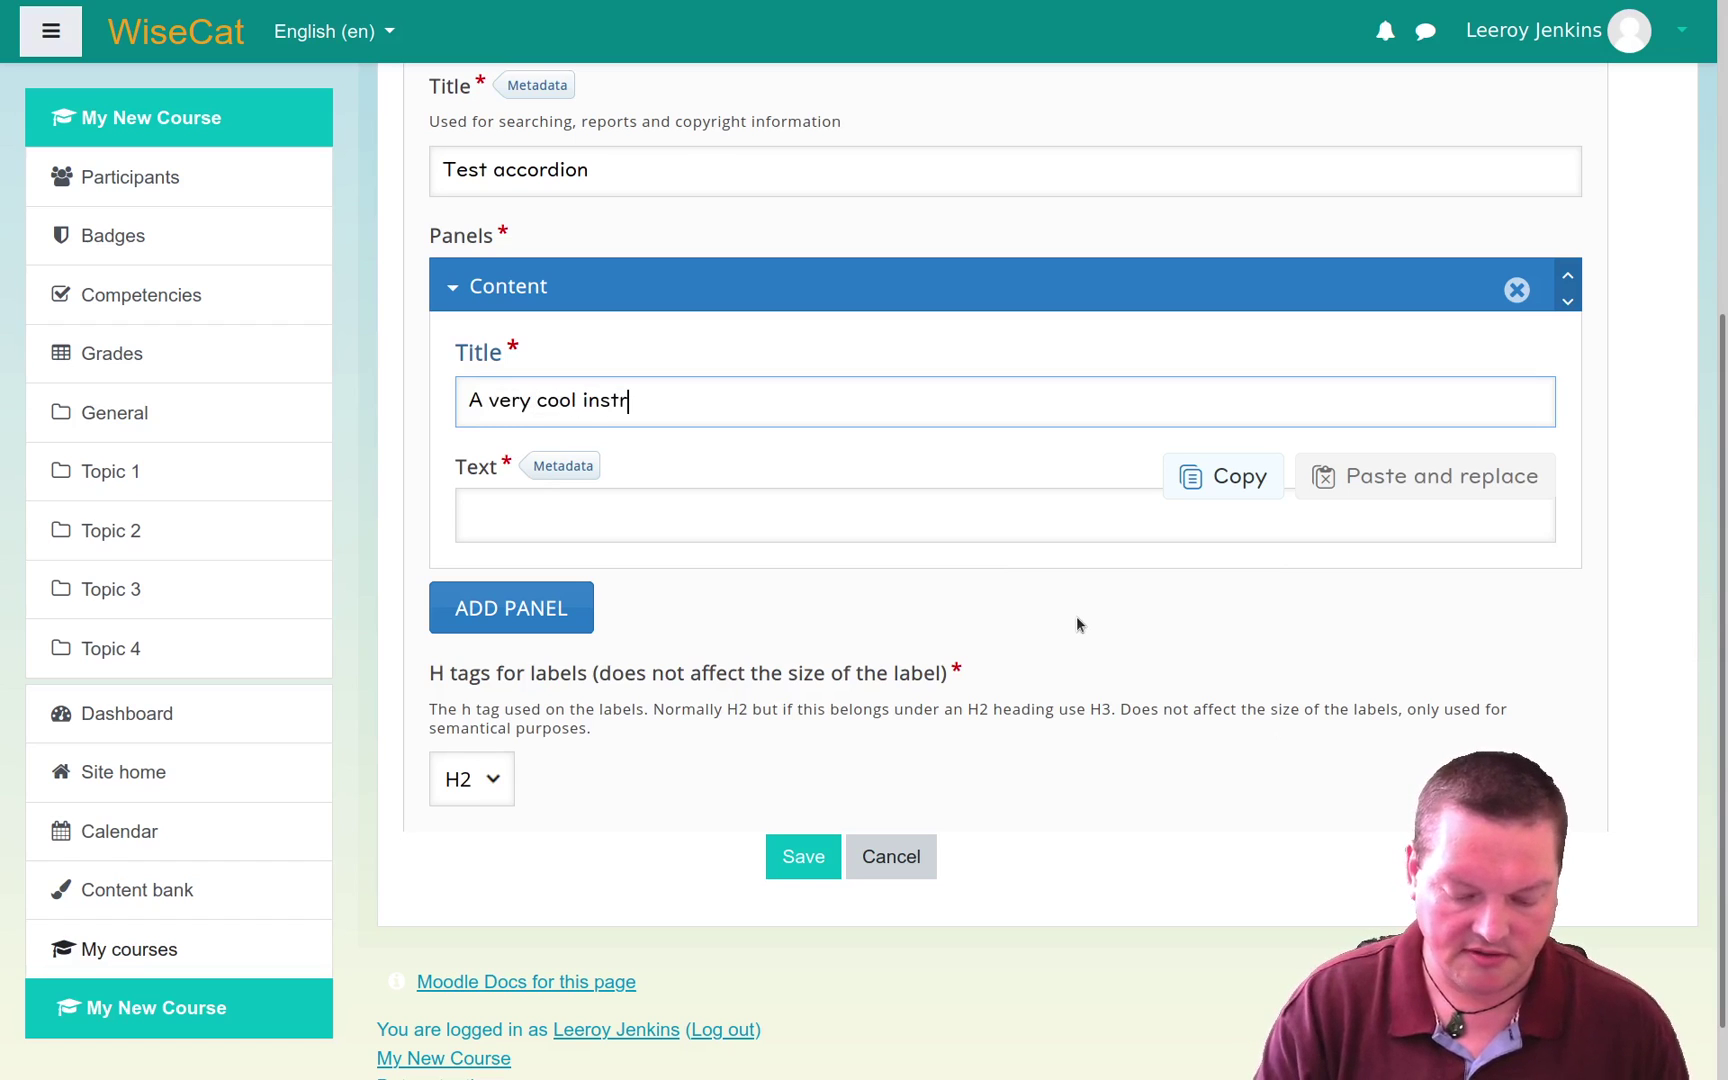
text(ument)
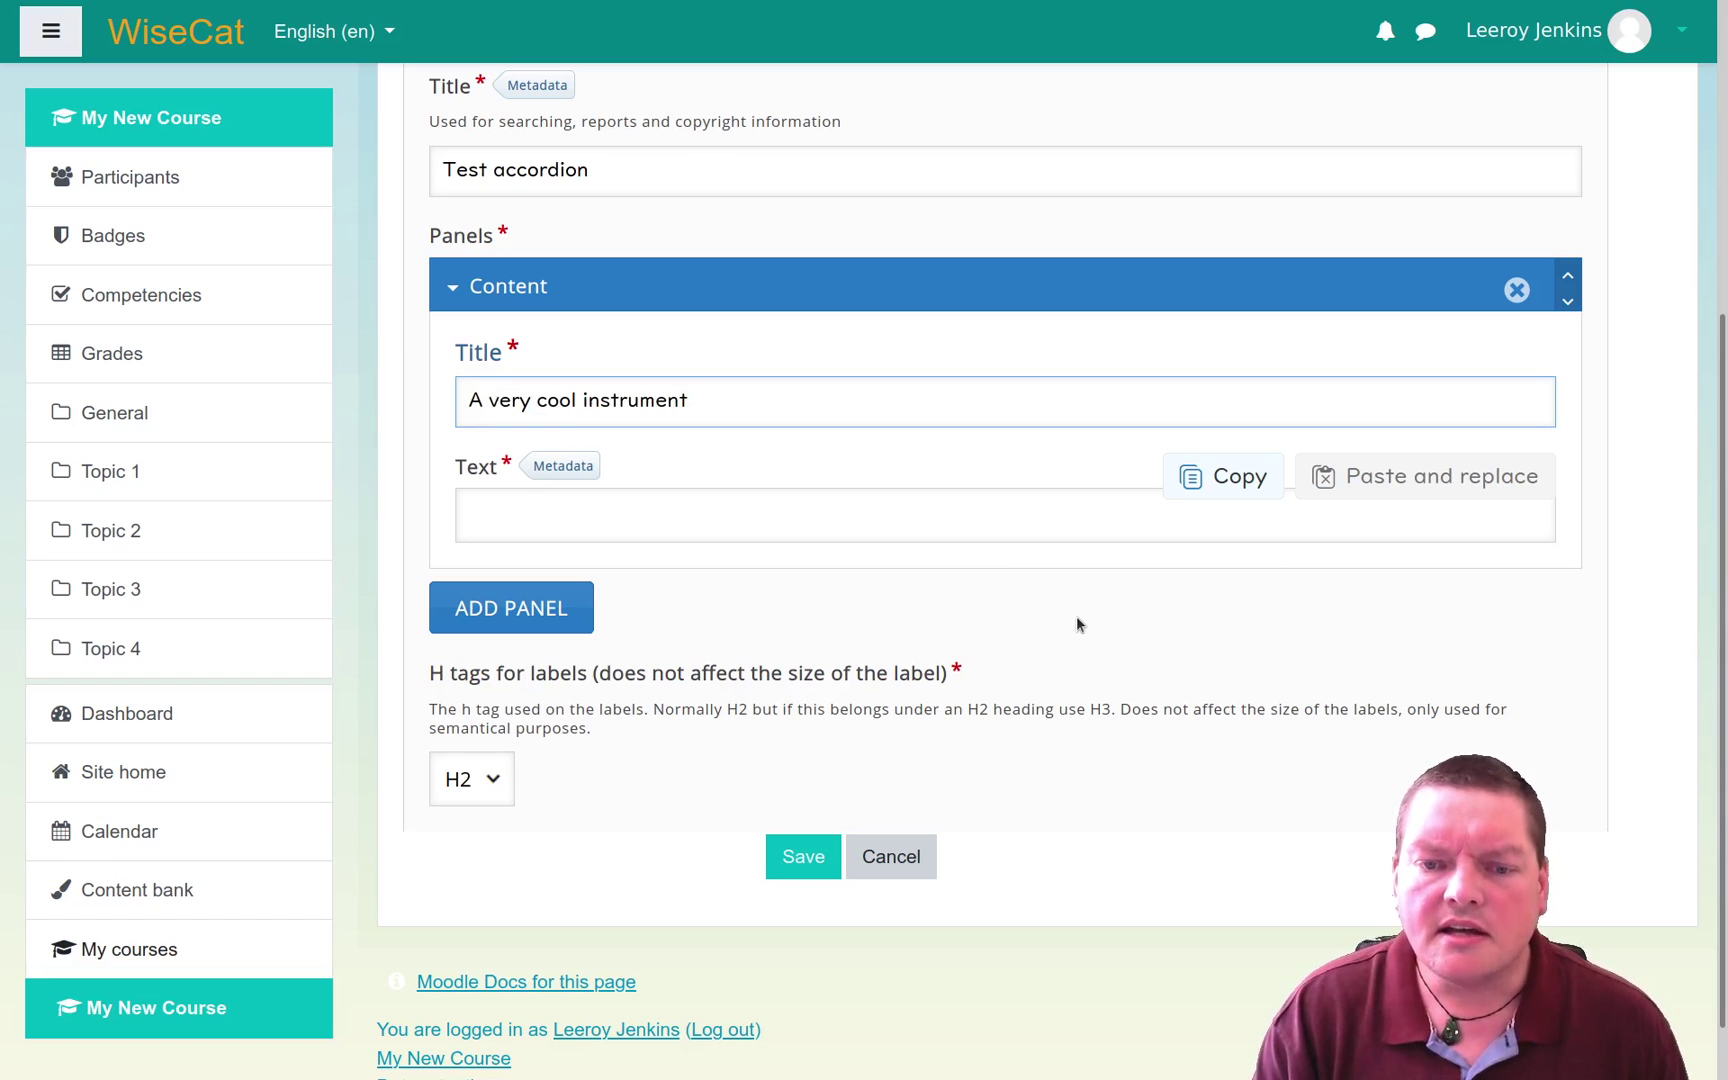
text(, love)
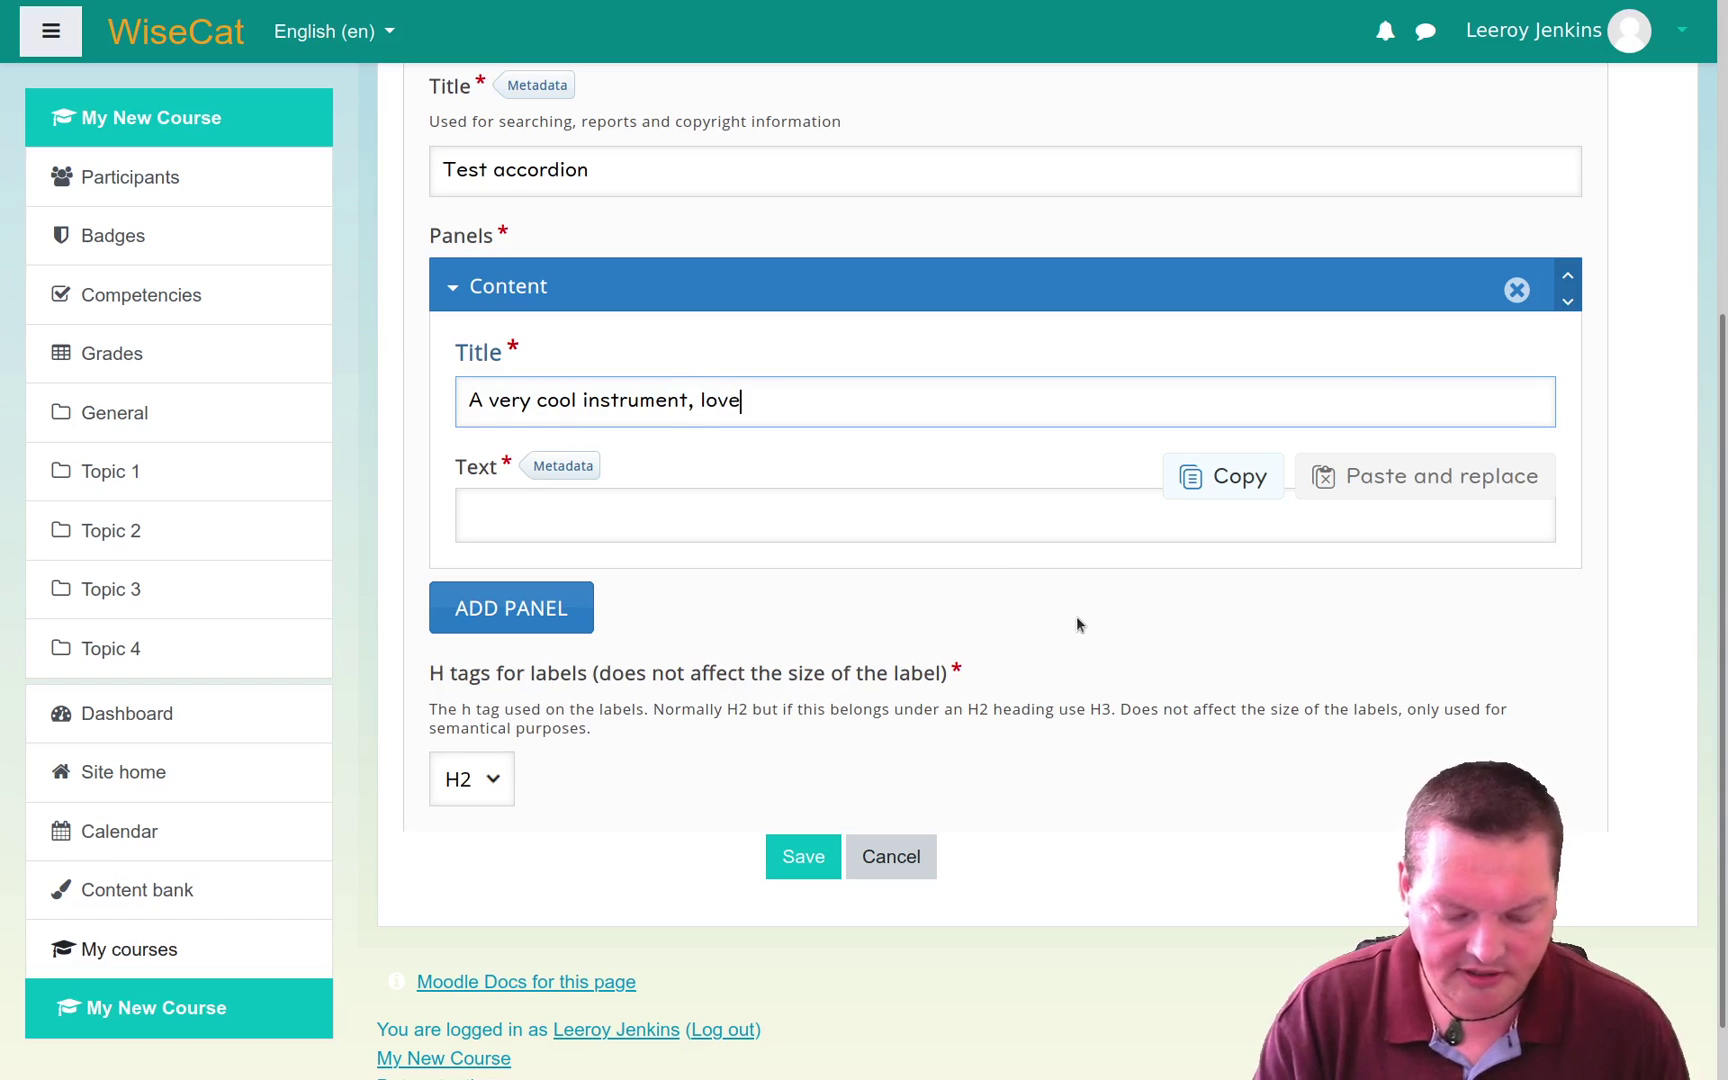
text(d by )
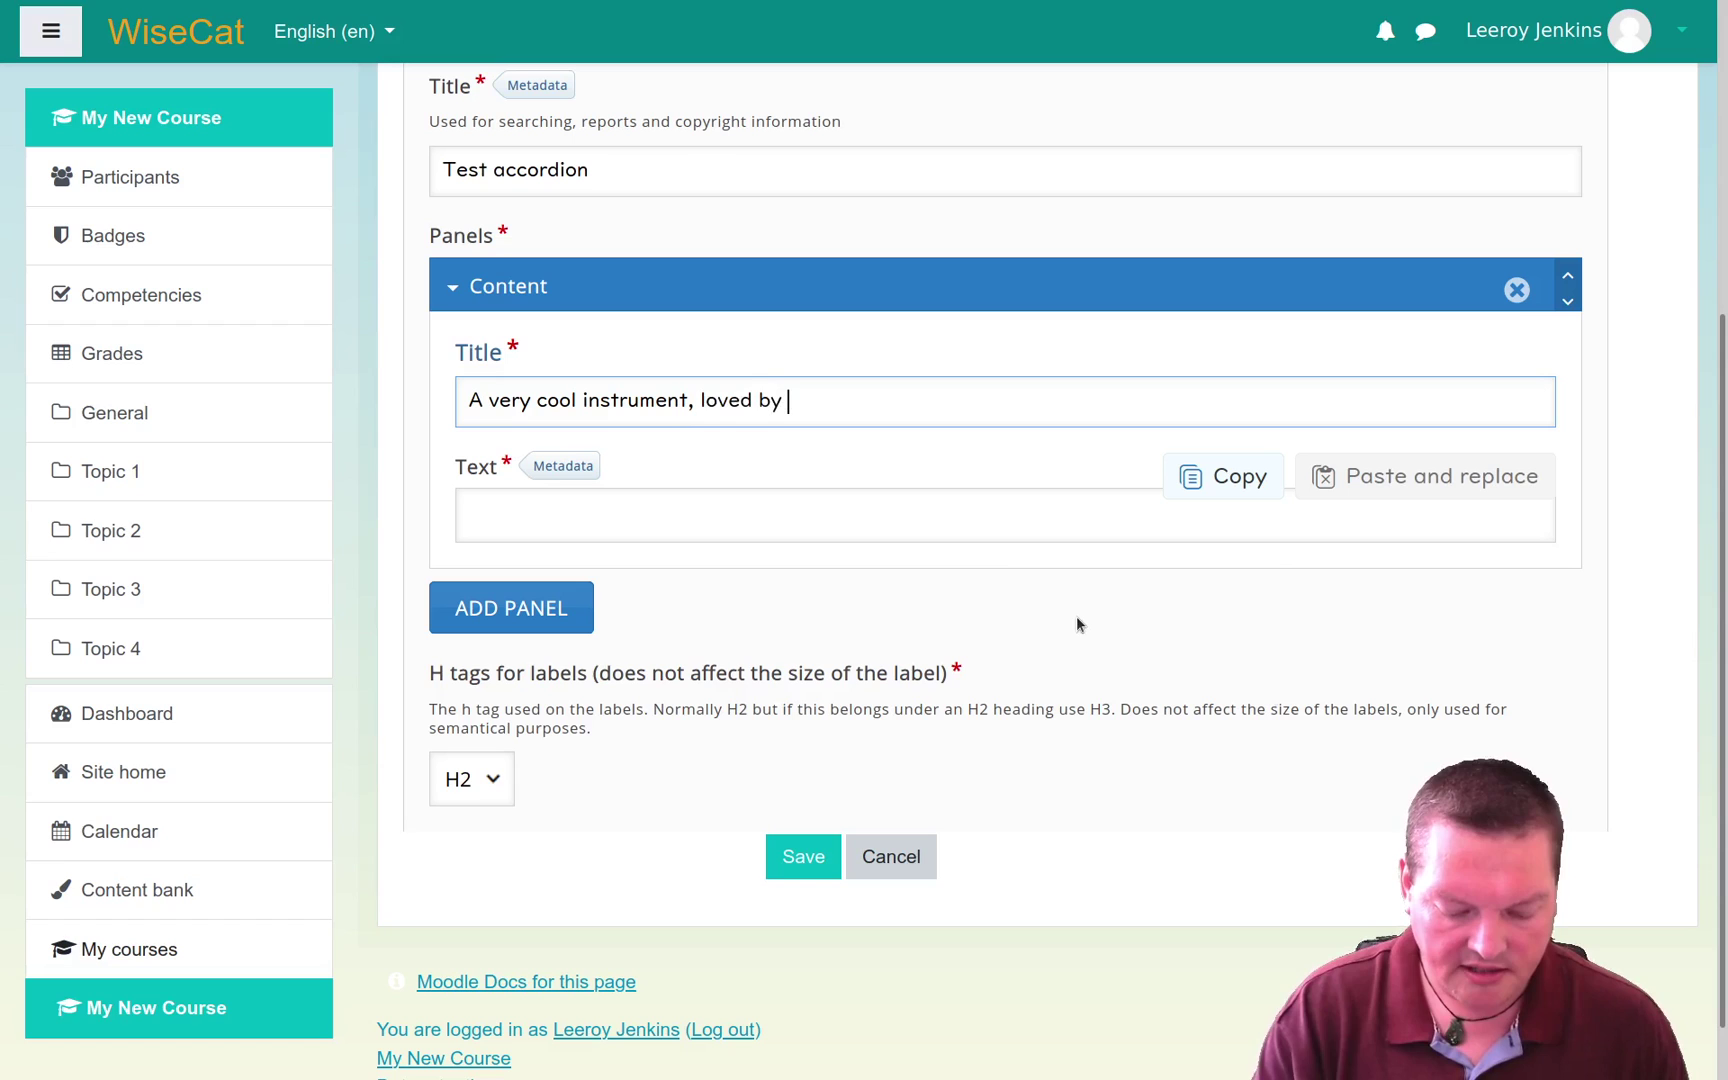
text(Weird Al)
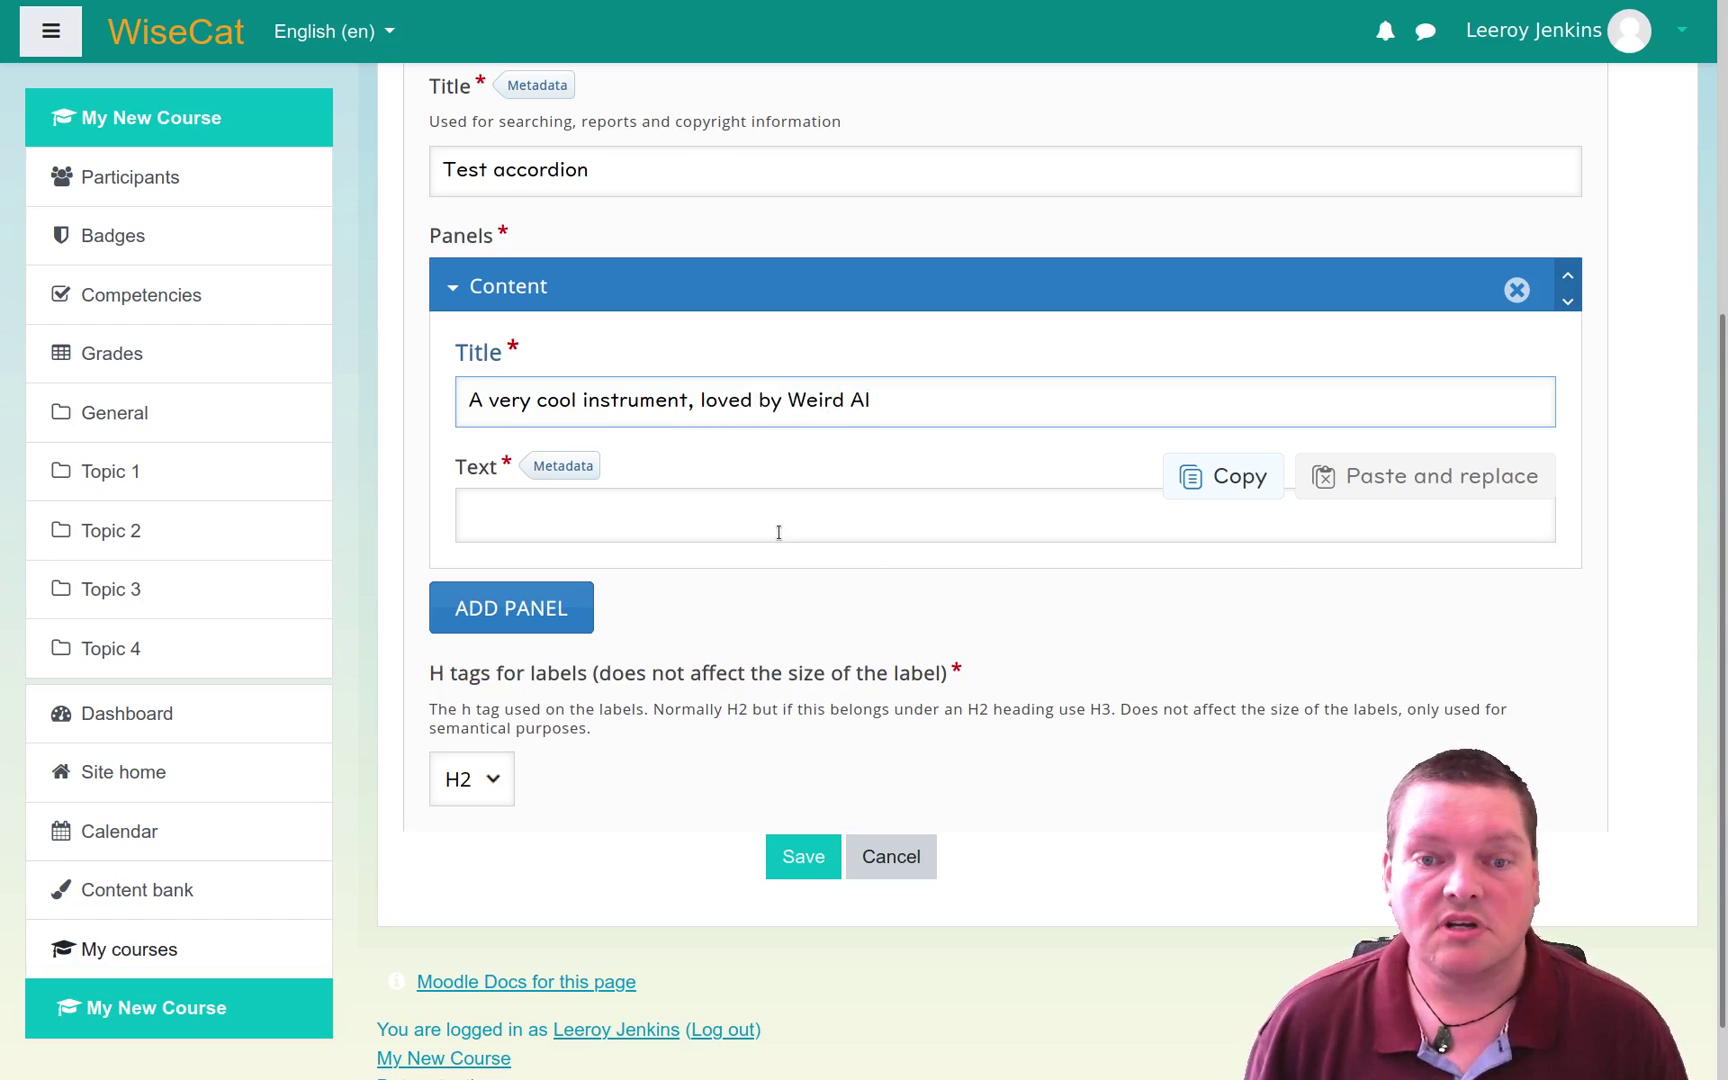
text(...)
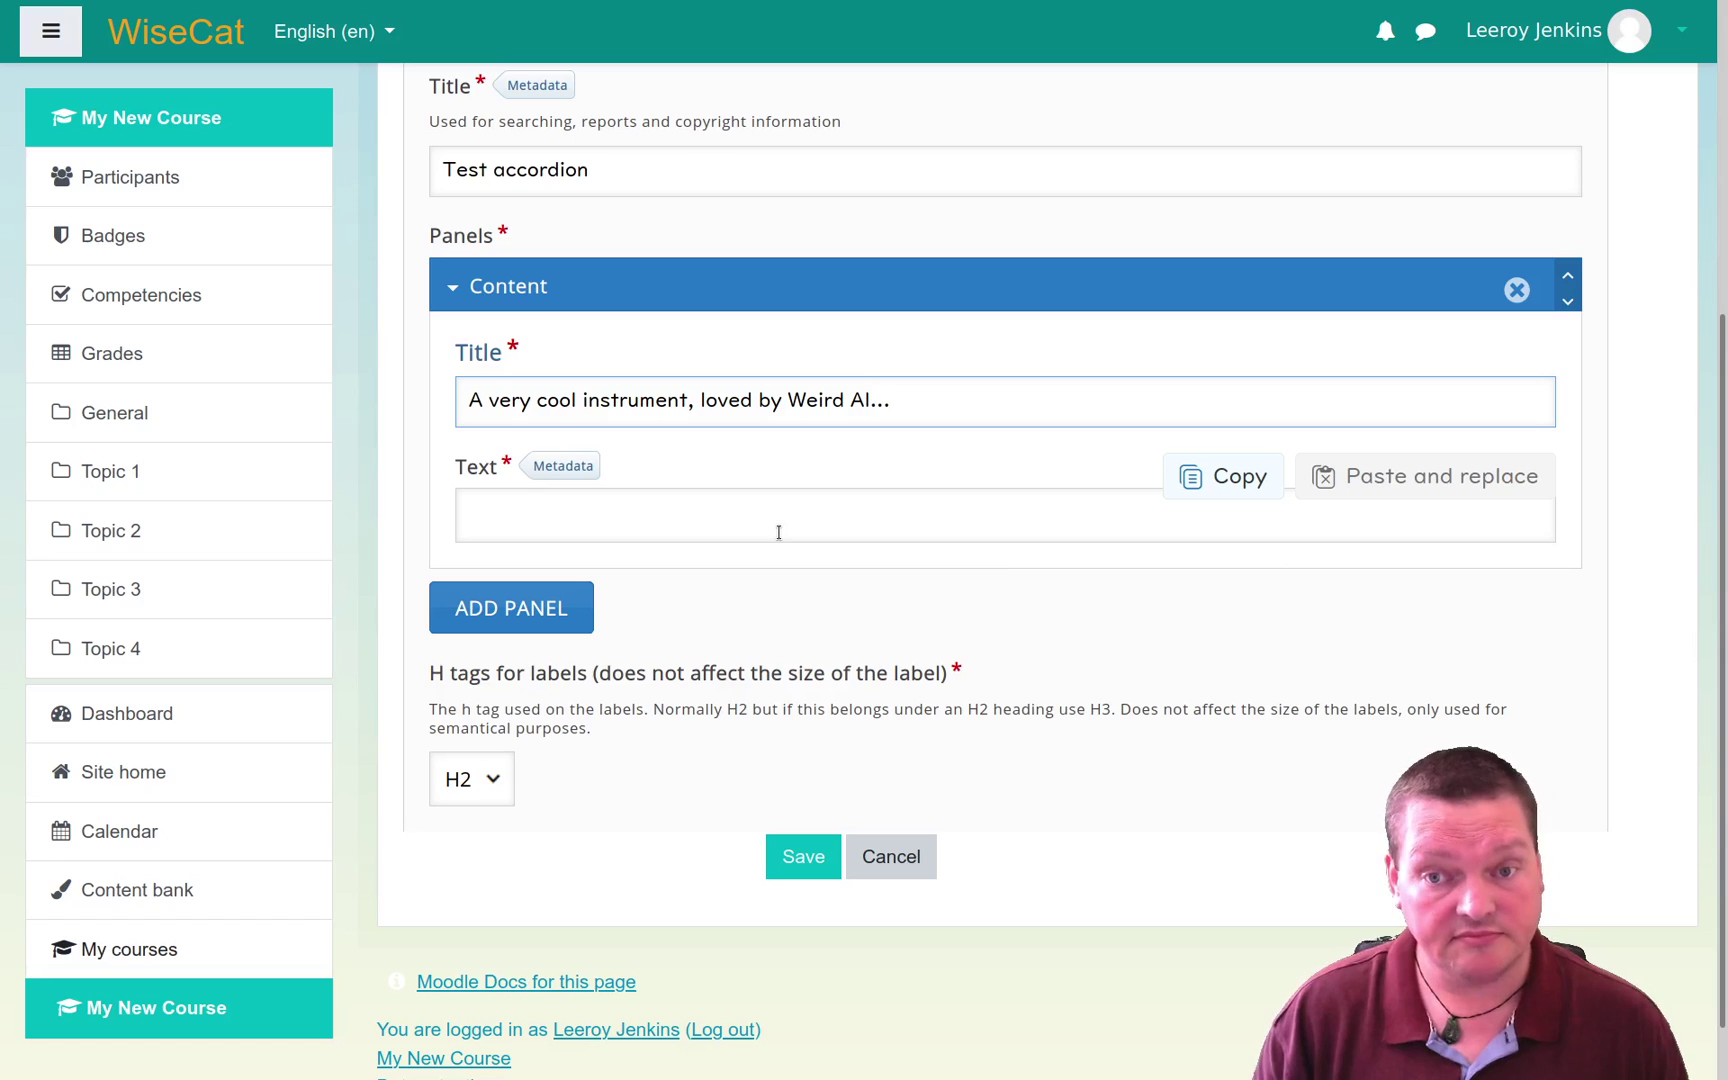
click(718, 514)
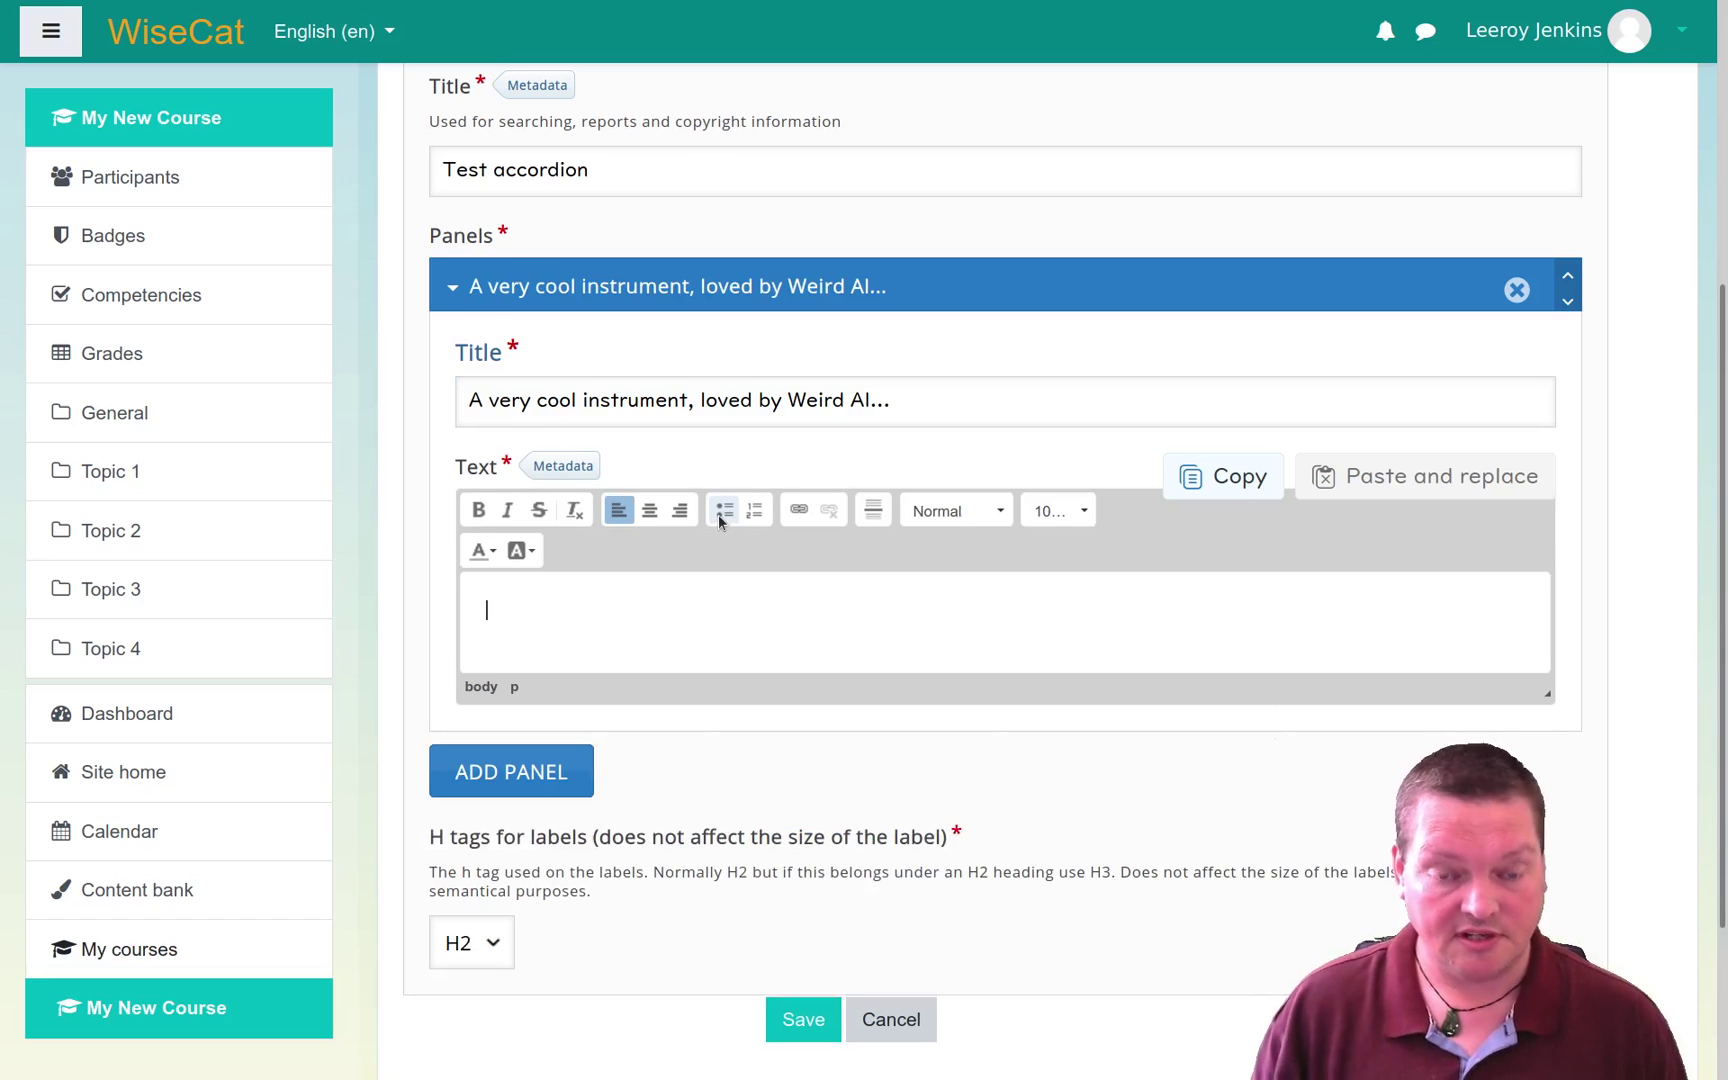
text(An acco)
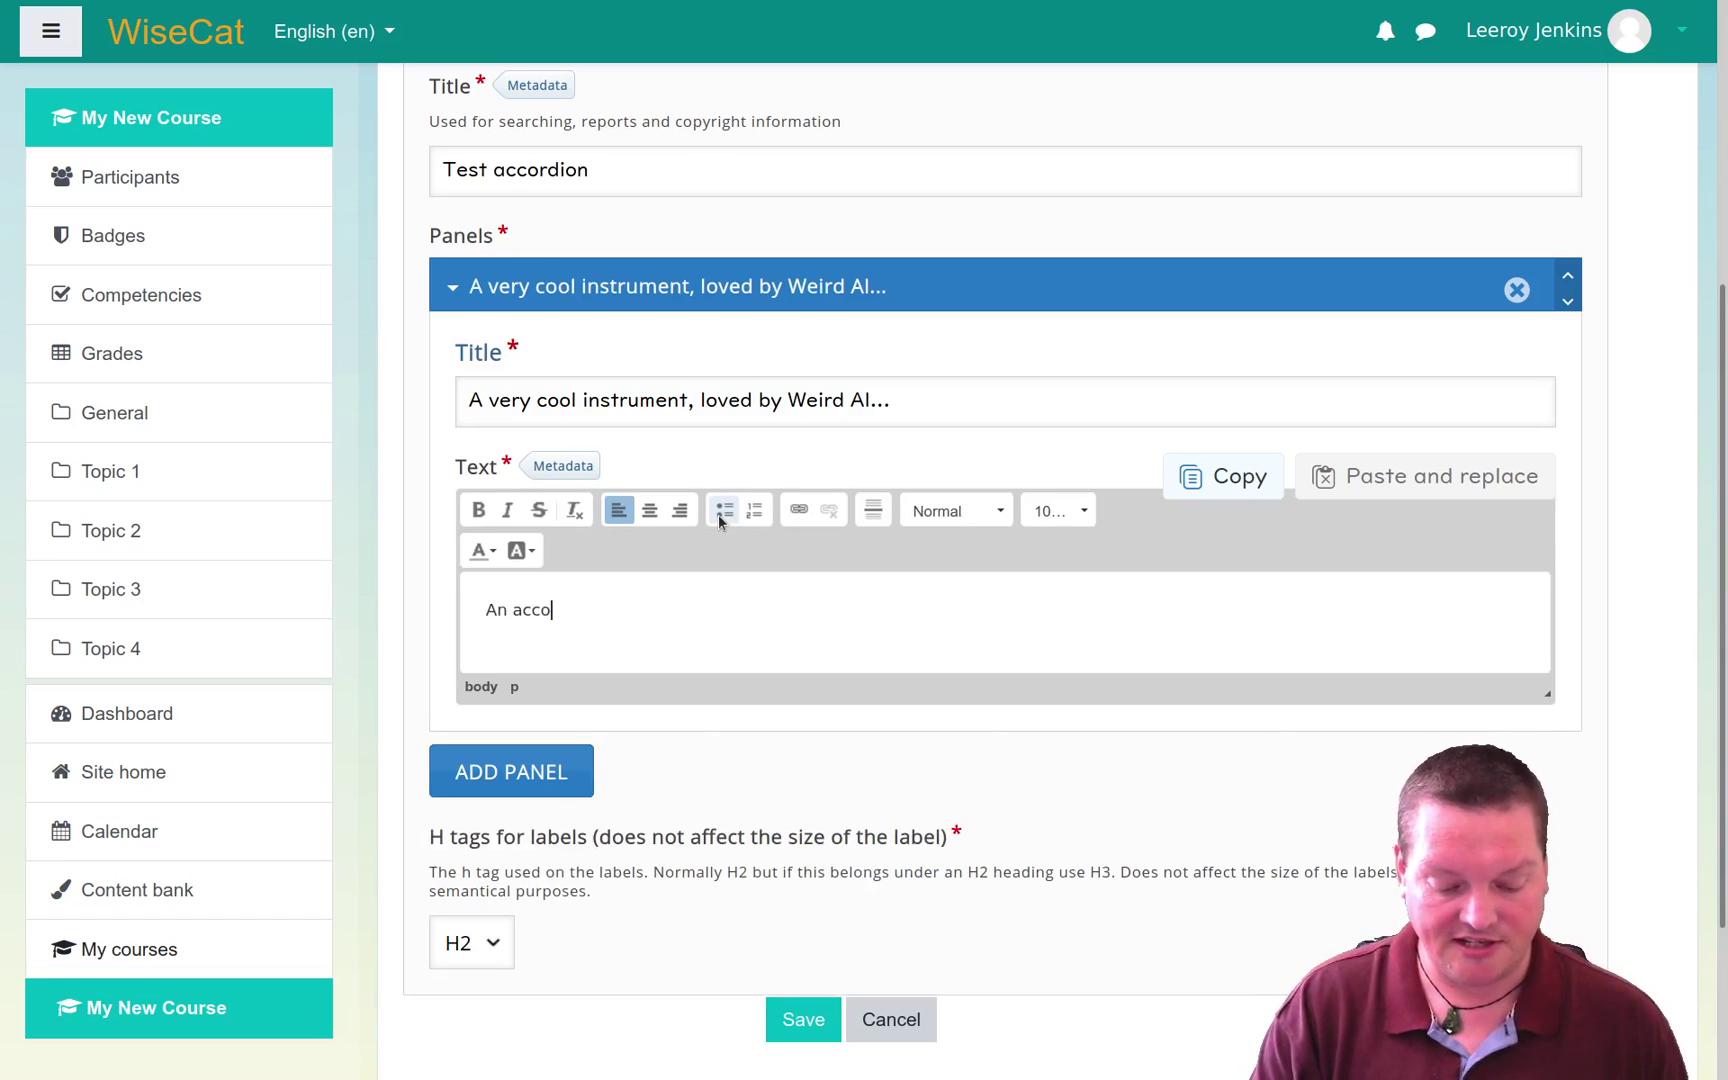
text(rdion)
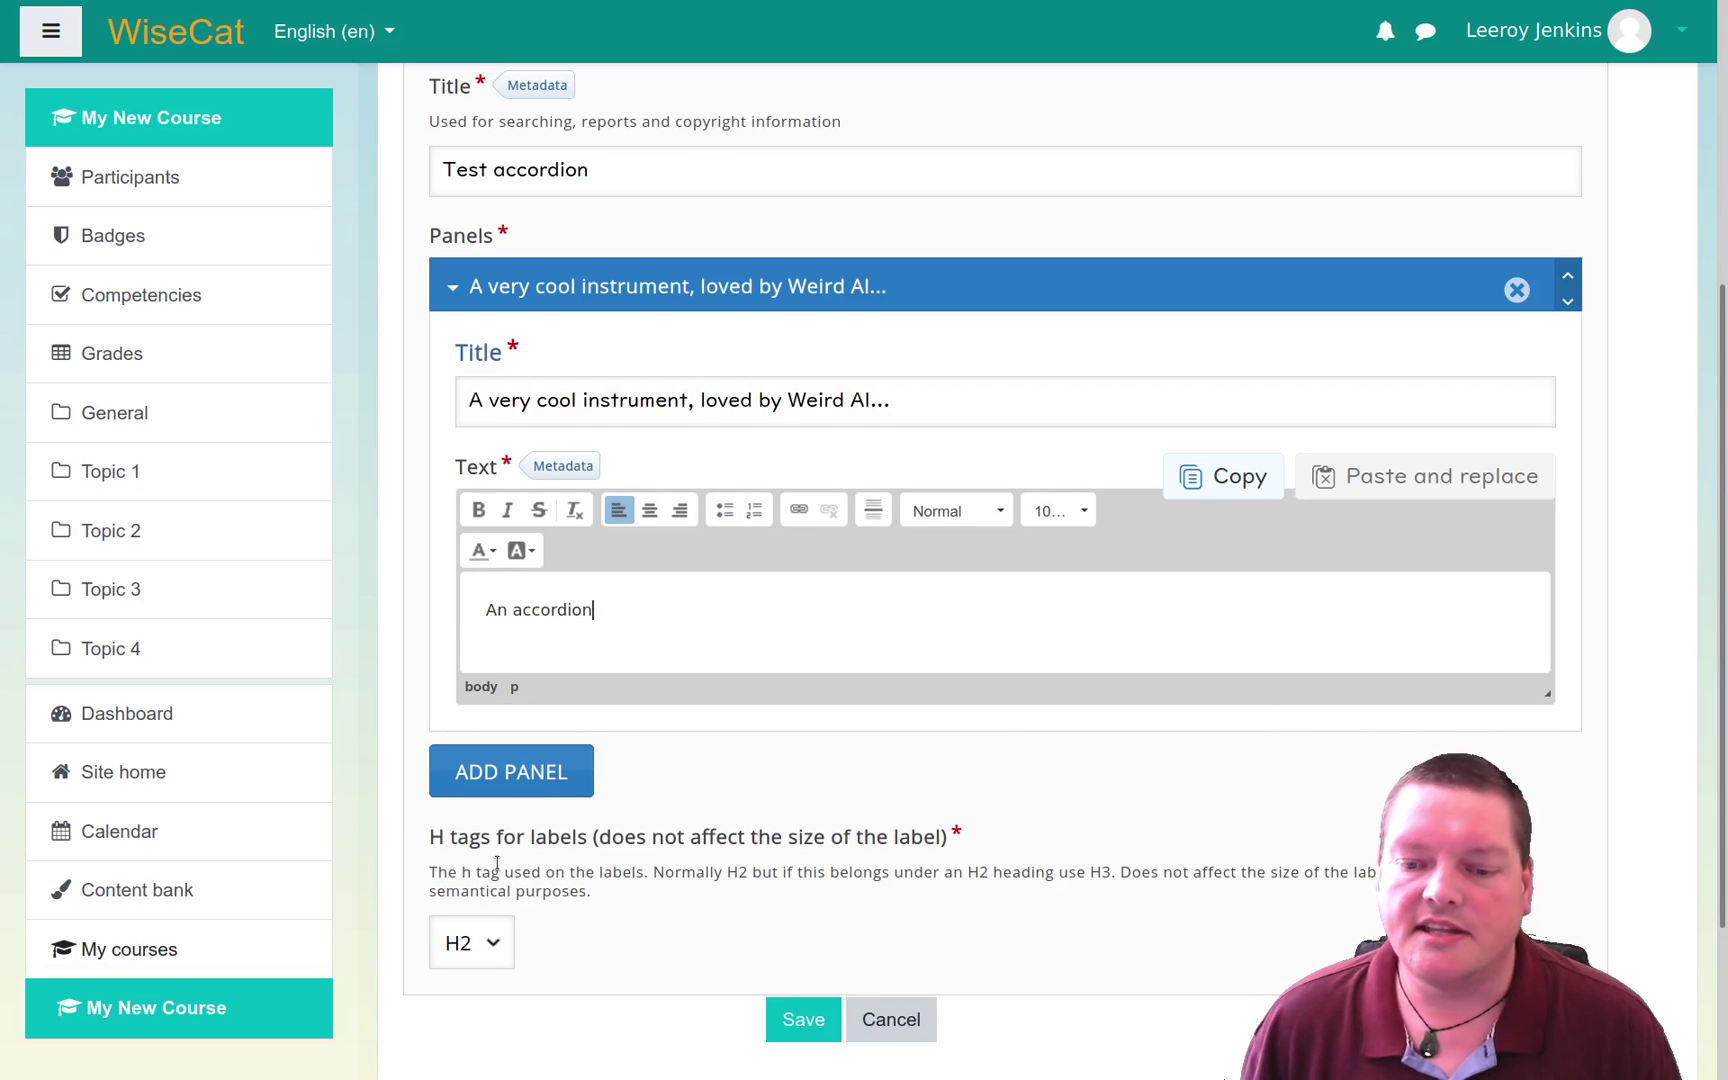
scroll(725, 887, down, 3)
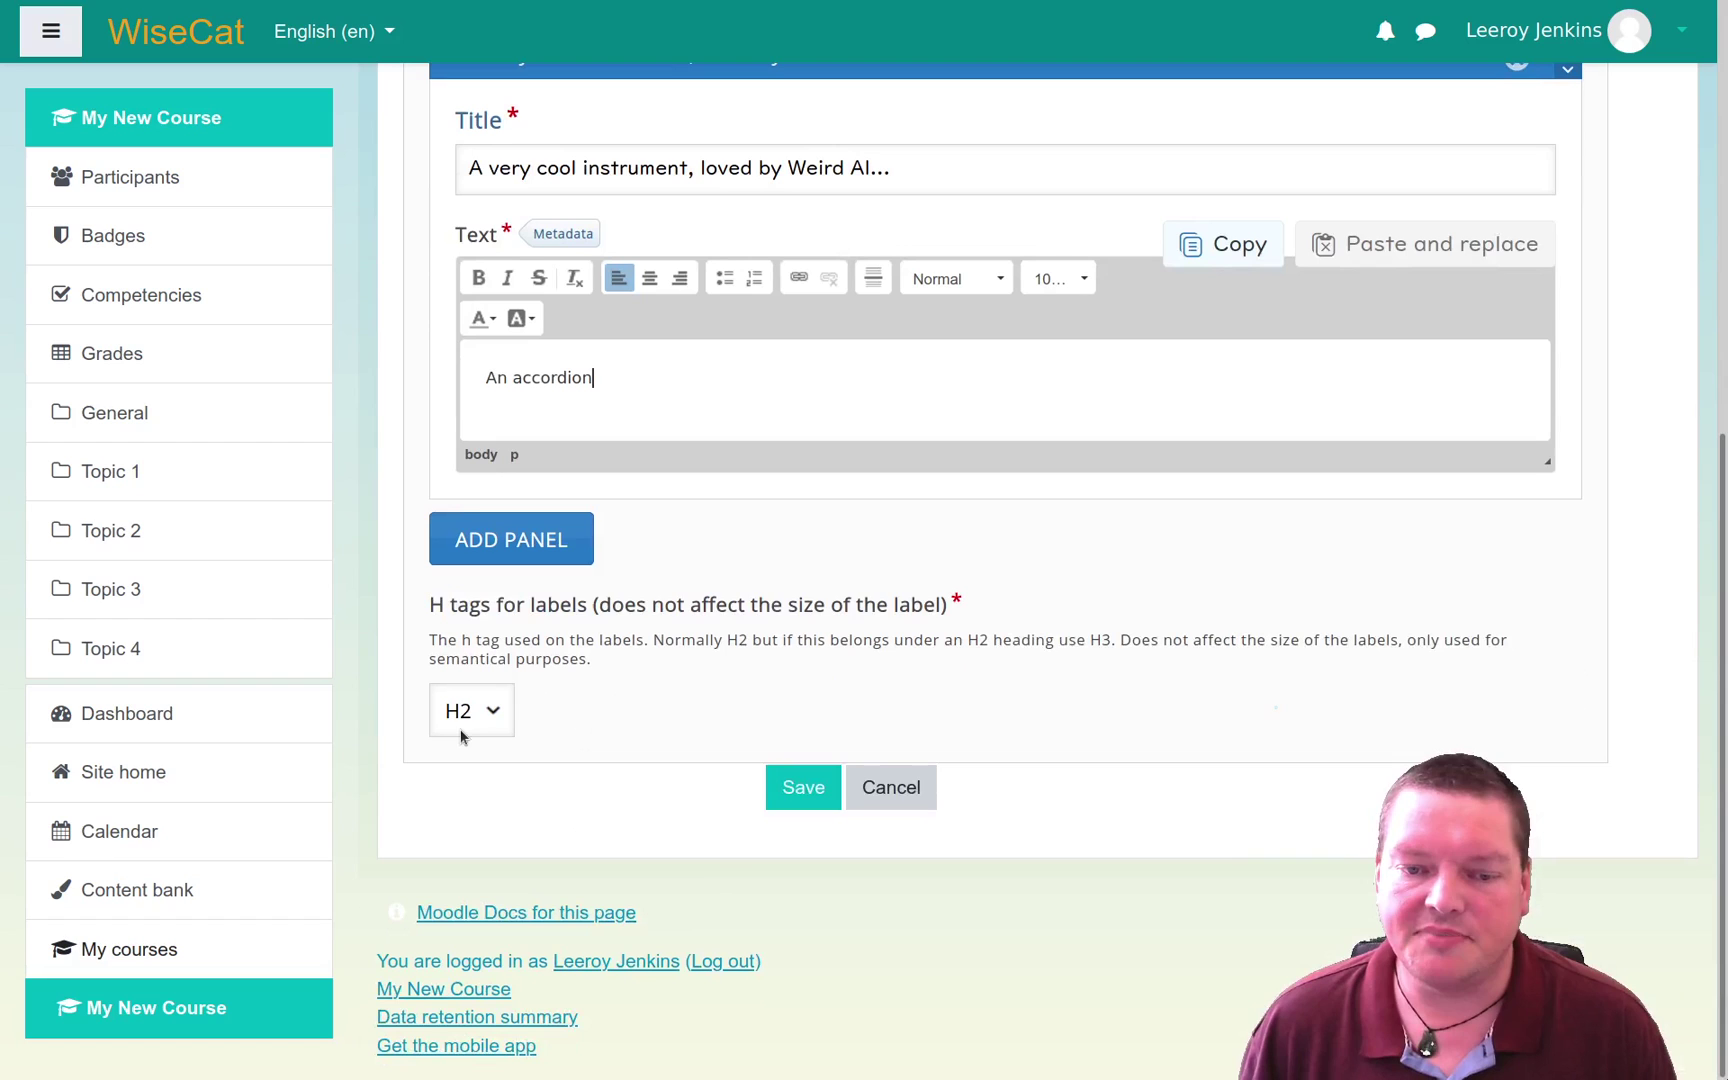
Step: Save the Test accordion and toggle its Weird Al panel repeatedly, leaving it expanded
click(795, 788)
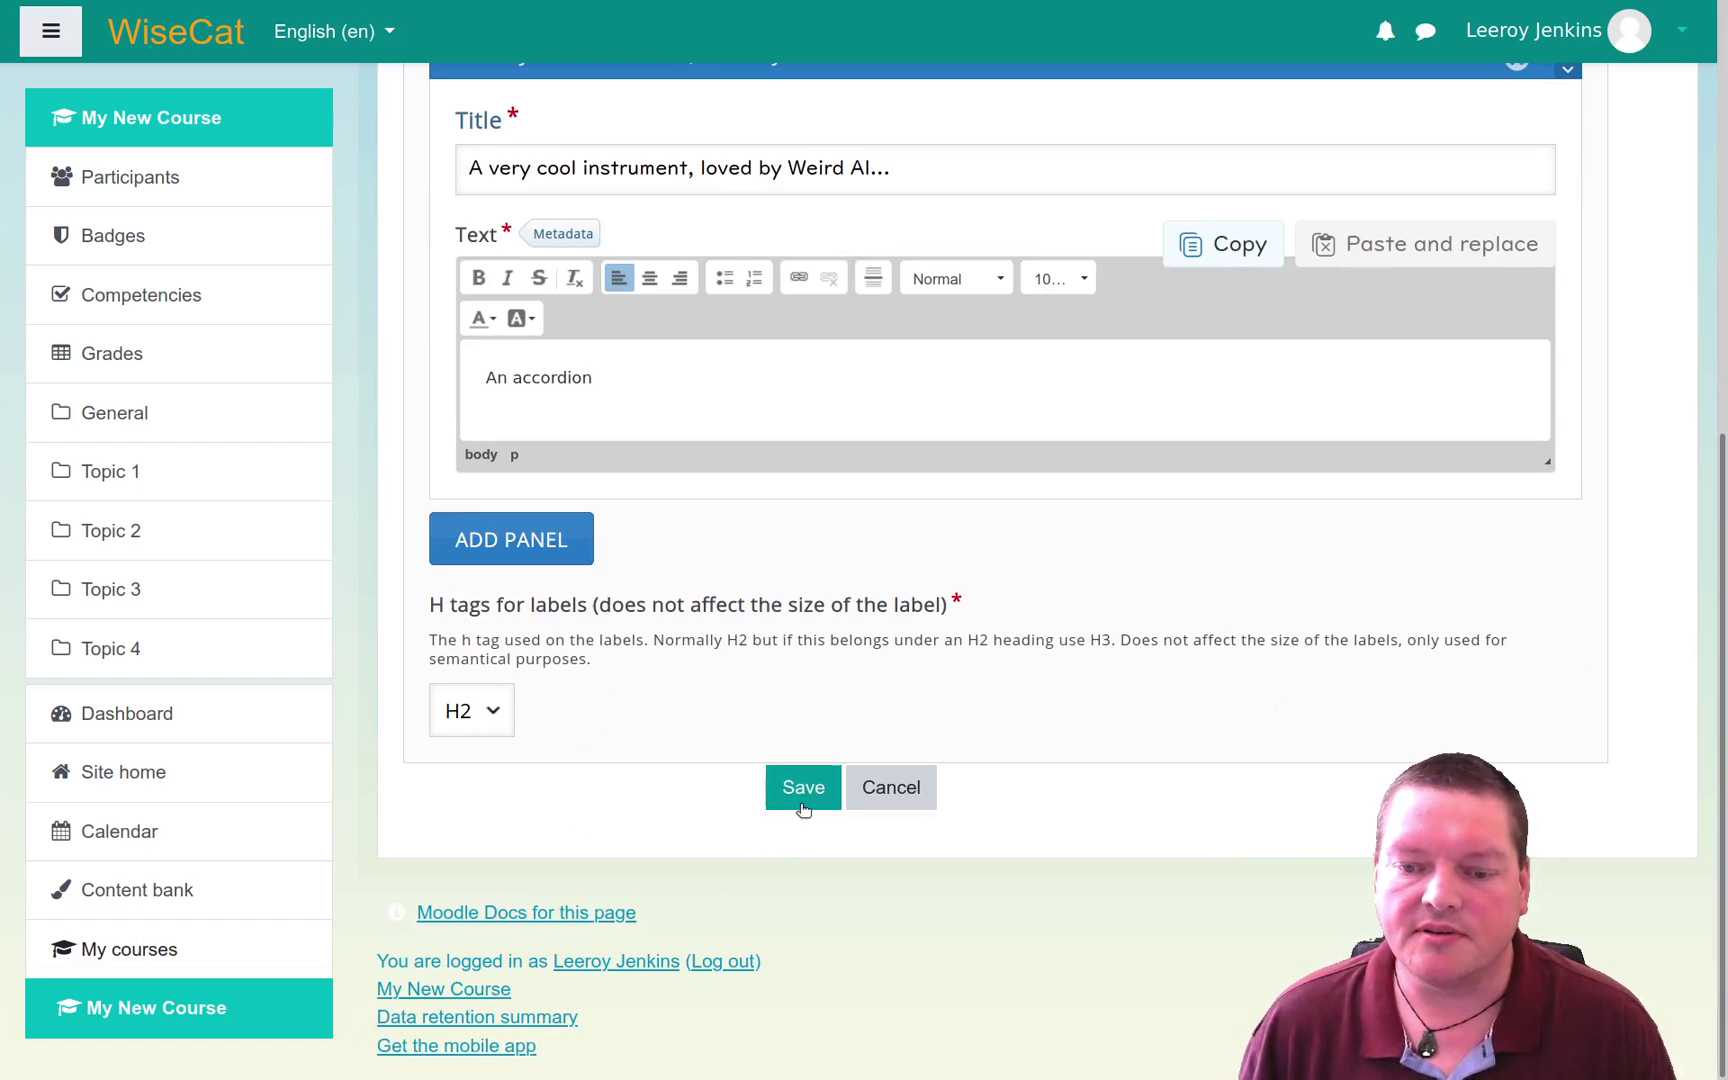
click(803, 808)
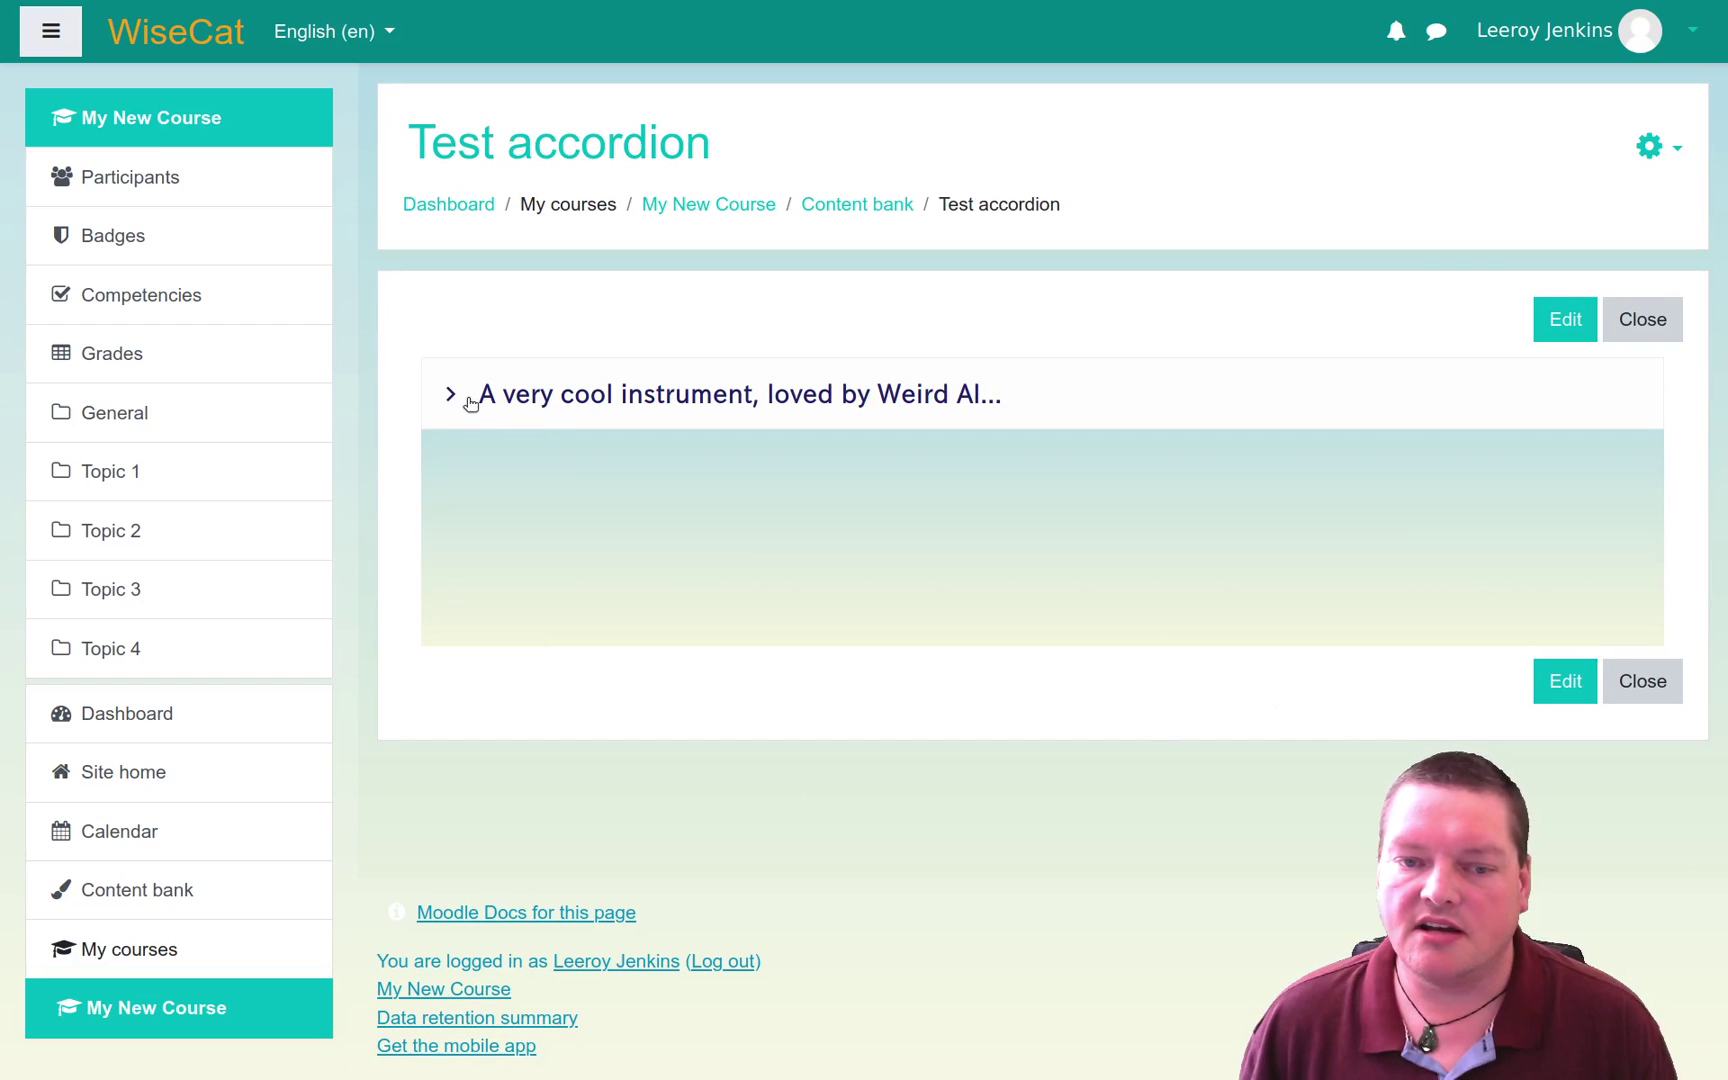
click(470, 401)
click(470, 401)
click(470, 401)
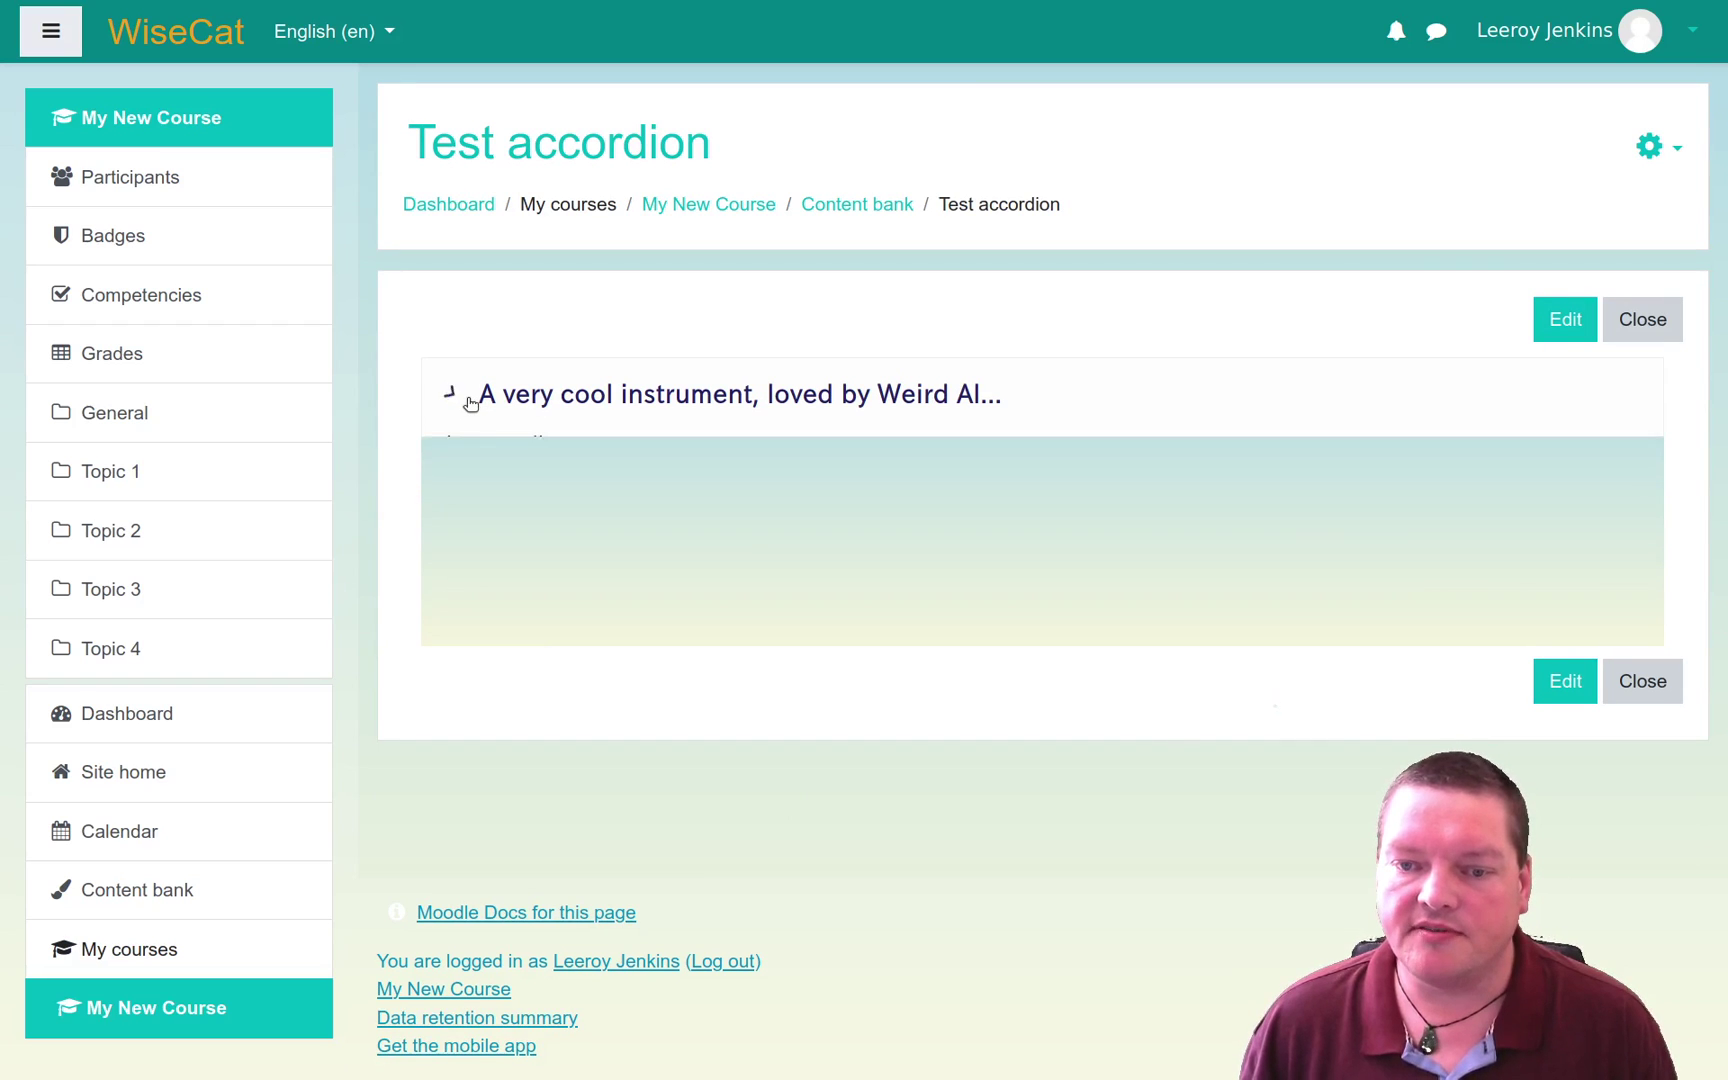
click(470, 401)
click(470, 401)
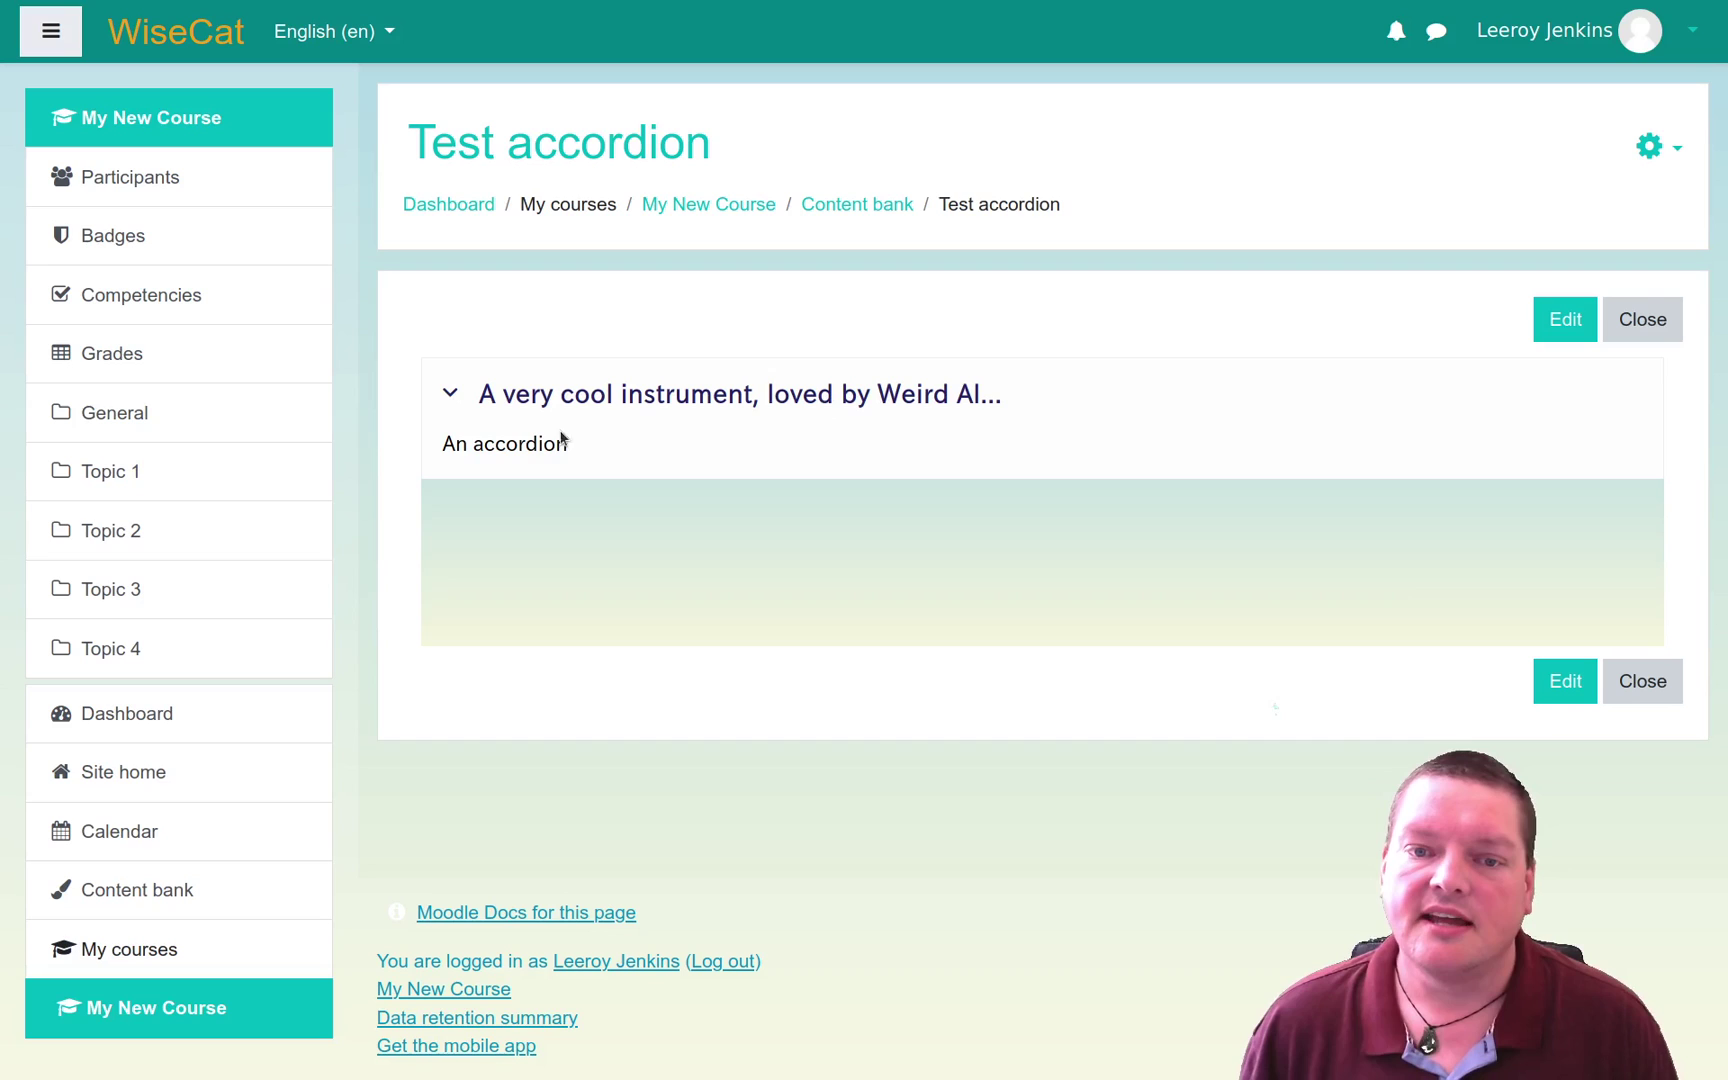
click(520, 413)
click(520, 413)
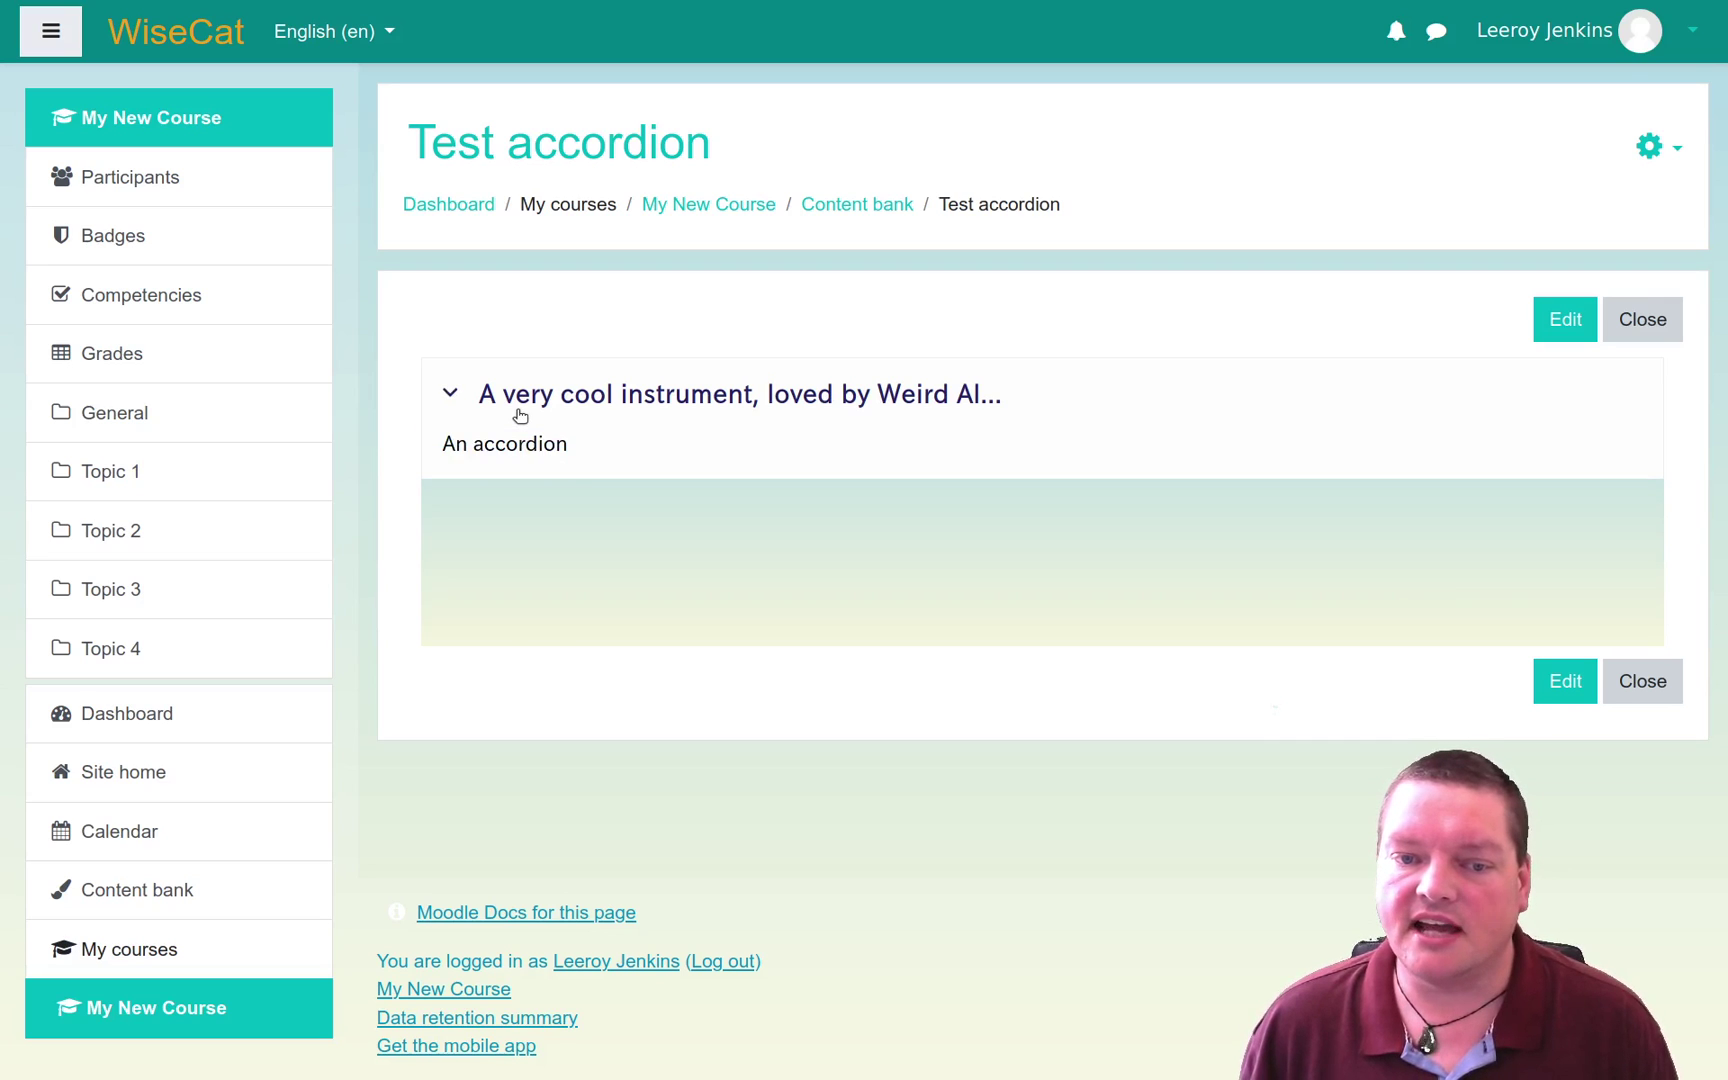
click(520, 413)
click(520, 413)
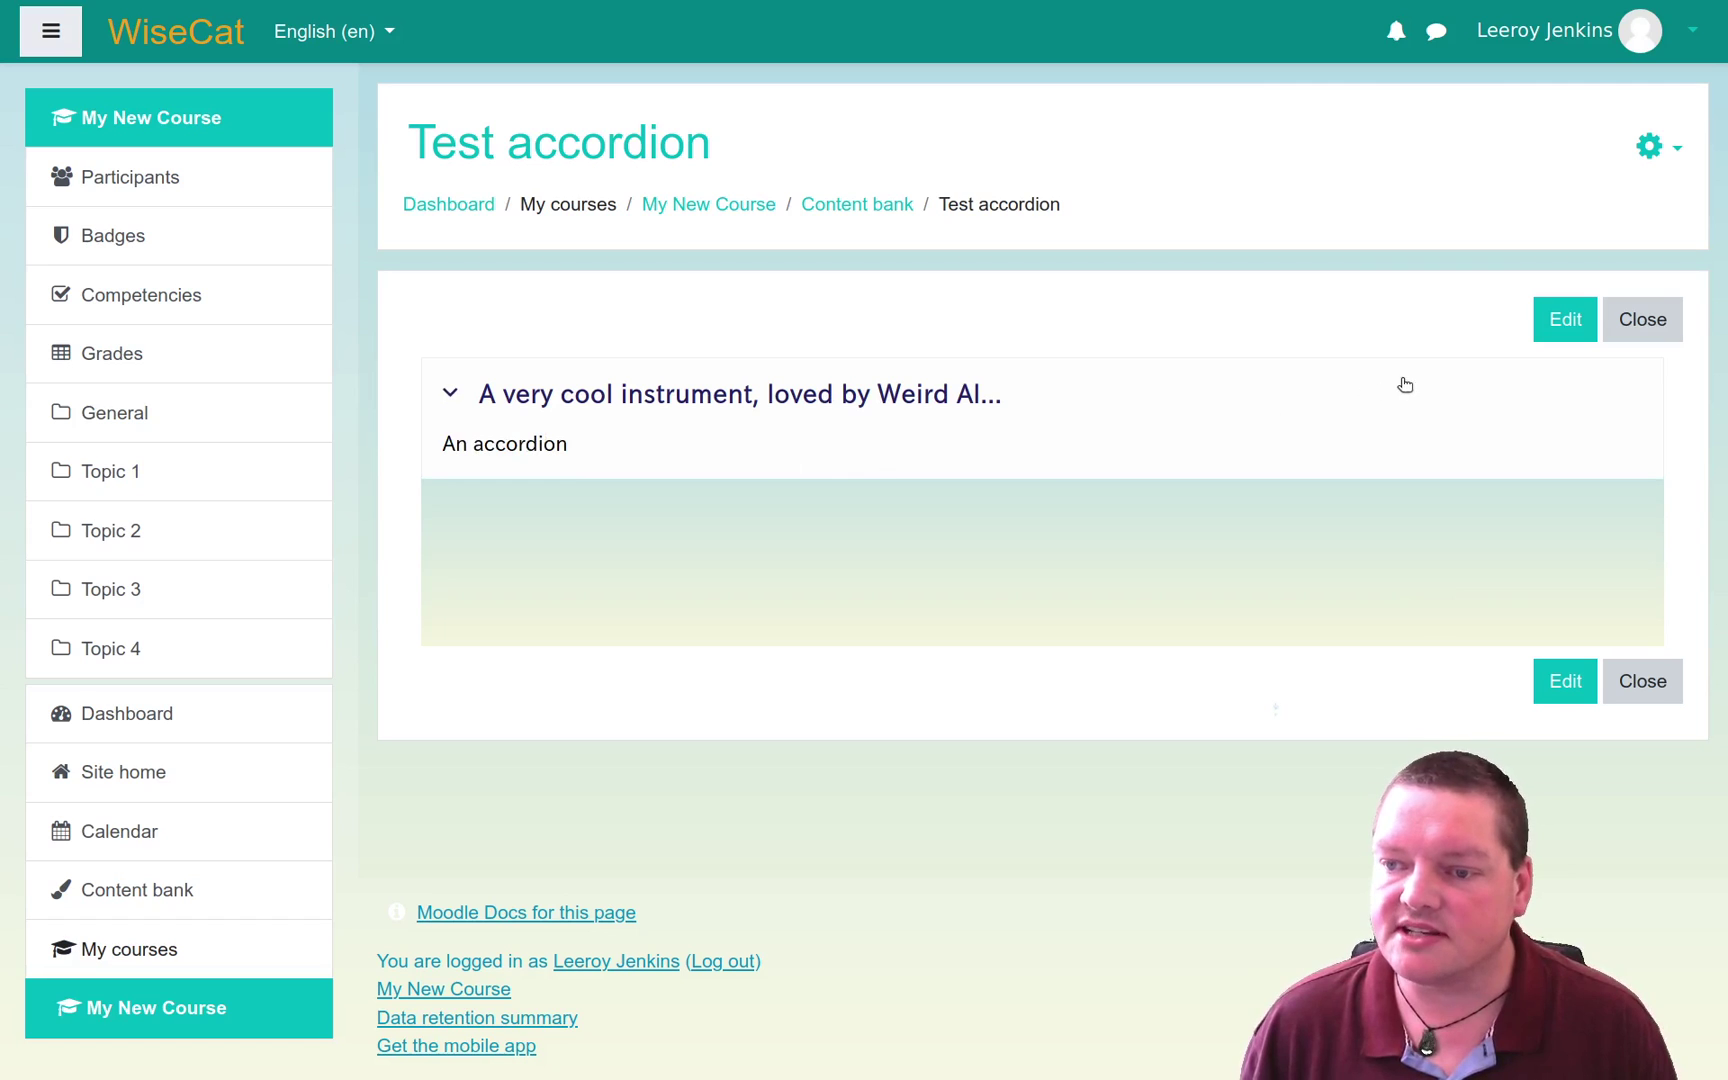
Step: Close the accordion, confirm the content bank lists Test accordion, and view My New Course's page
click(1625, 333)
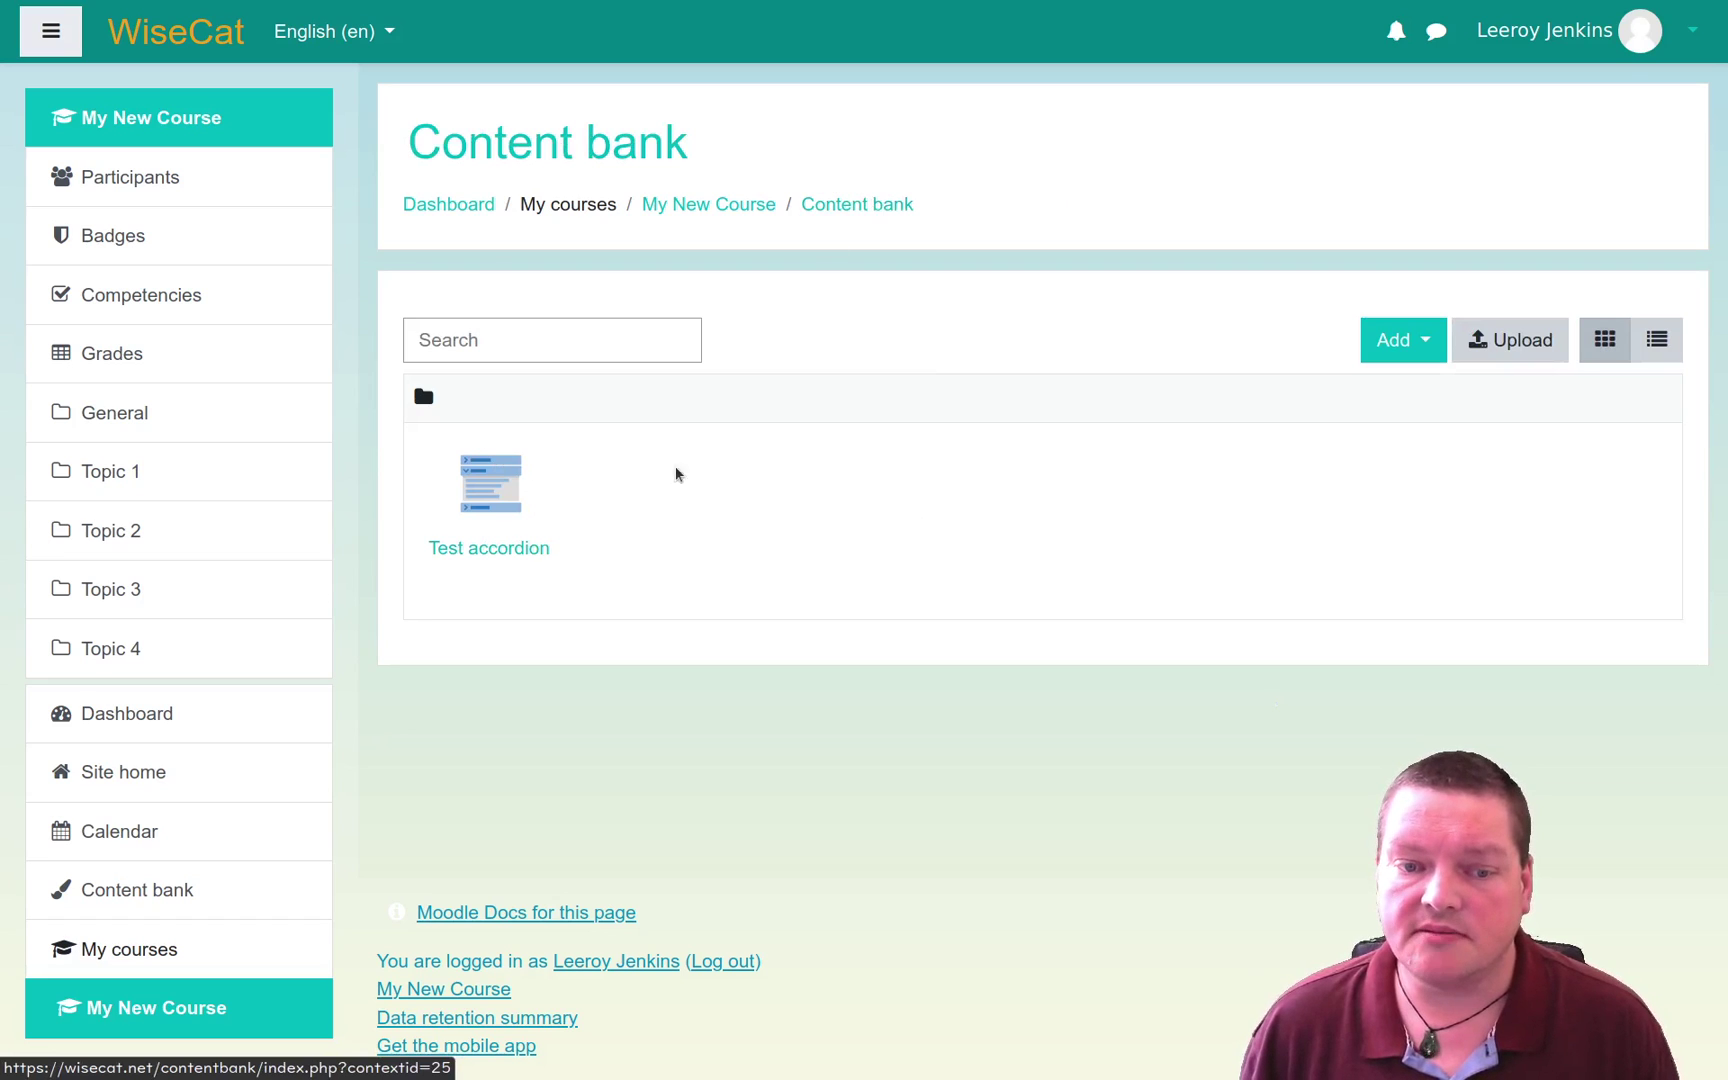
click(148, 902)
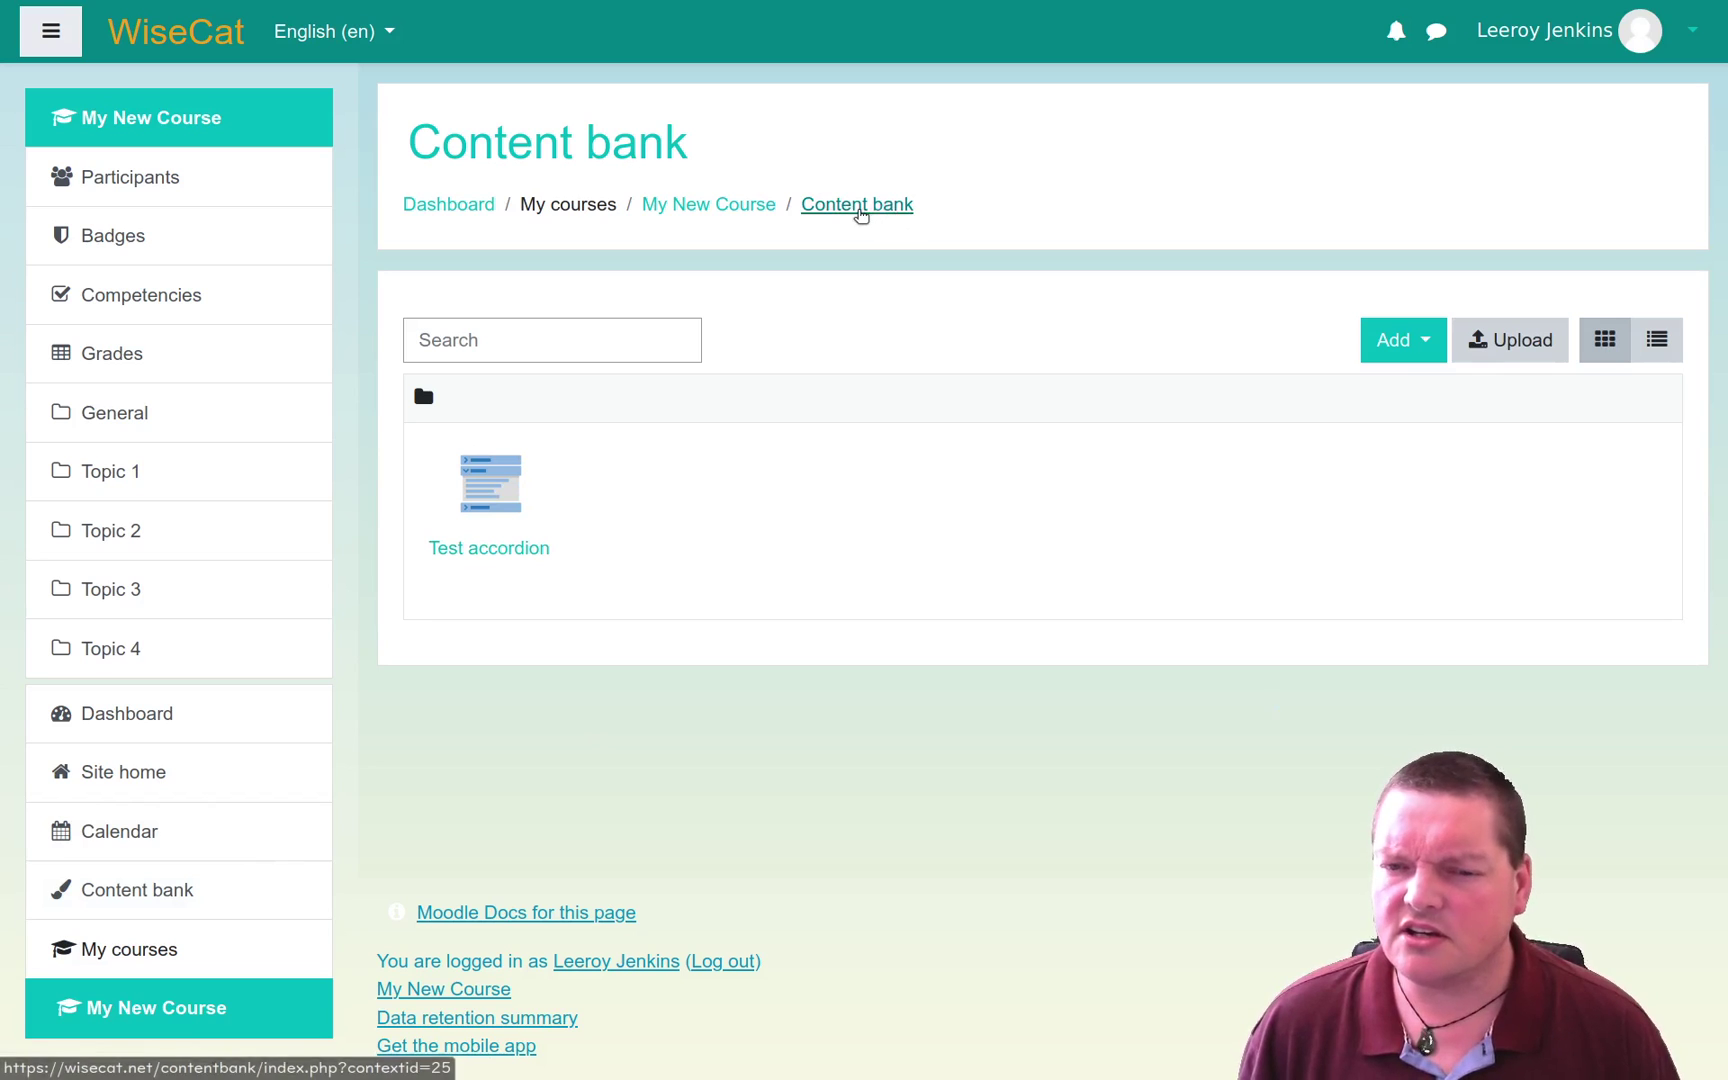
click(664, 213)
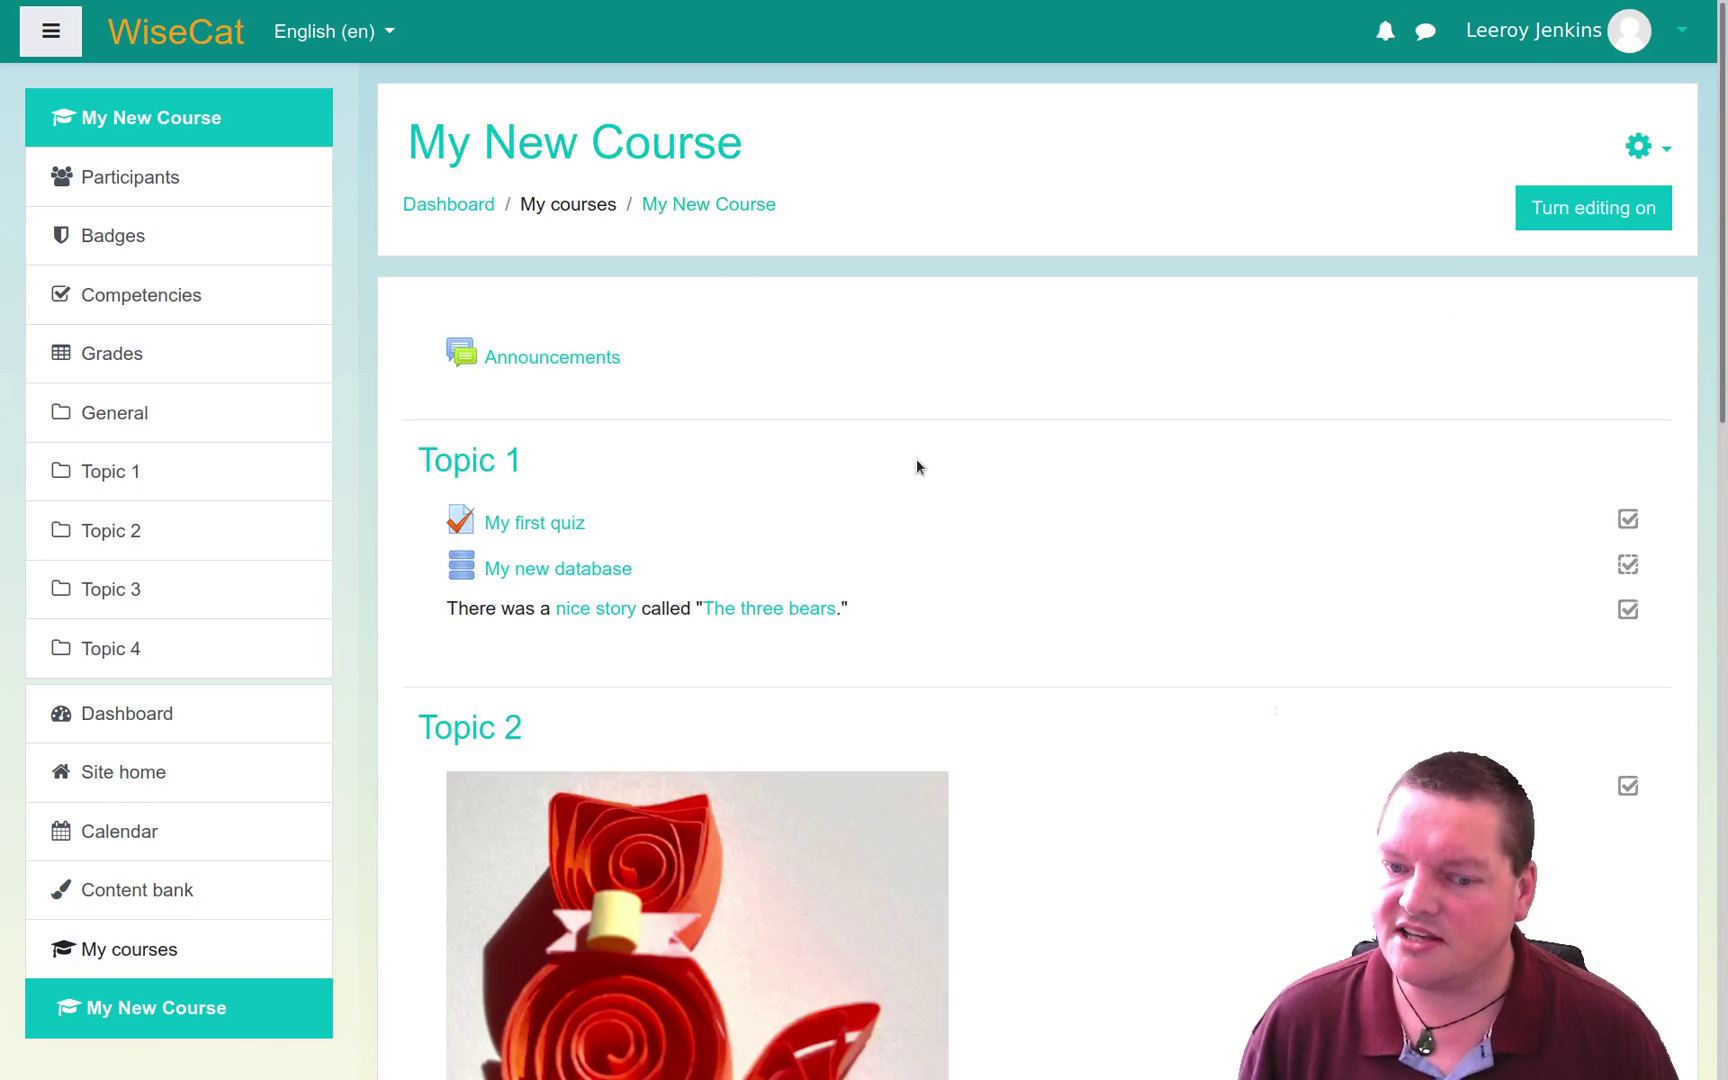
scroll(960, 498, down, 6)
scroll(960, 498, down, 9)
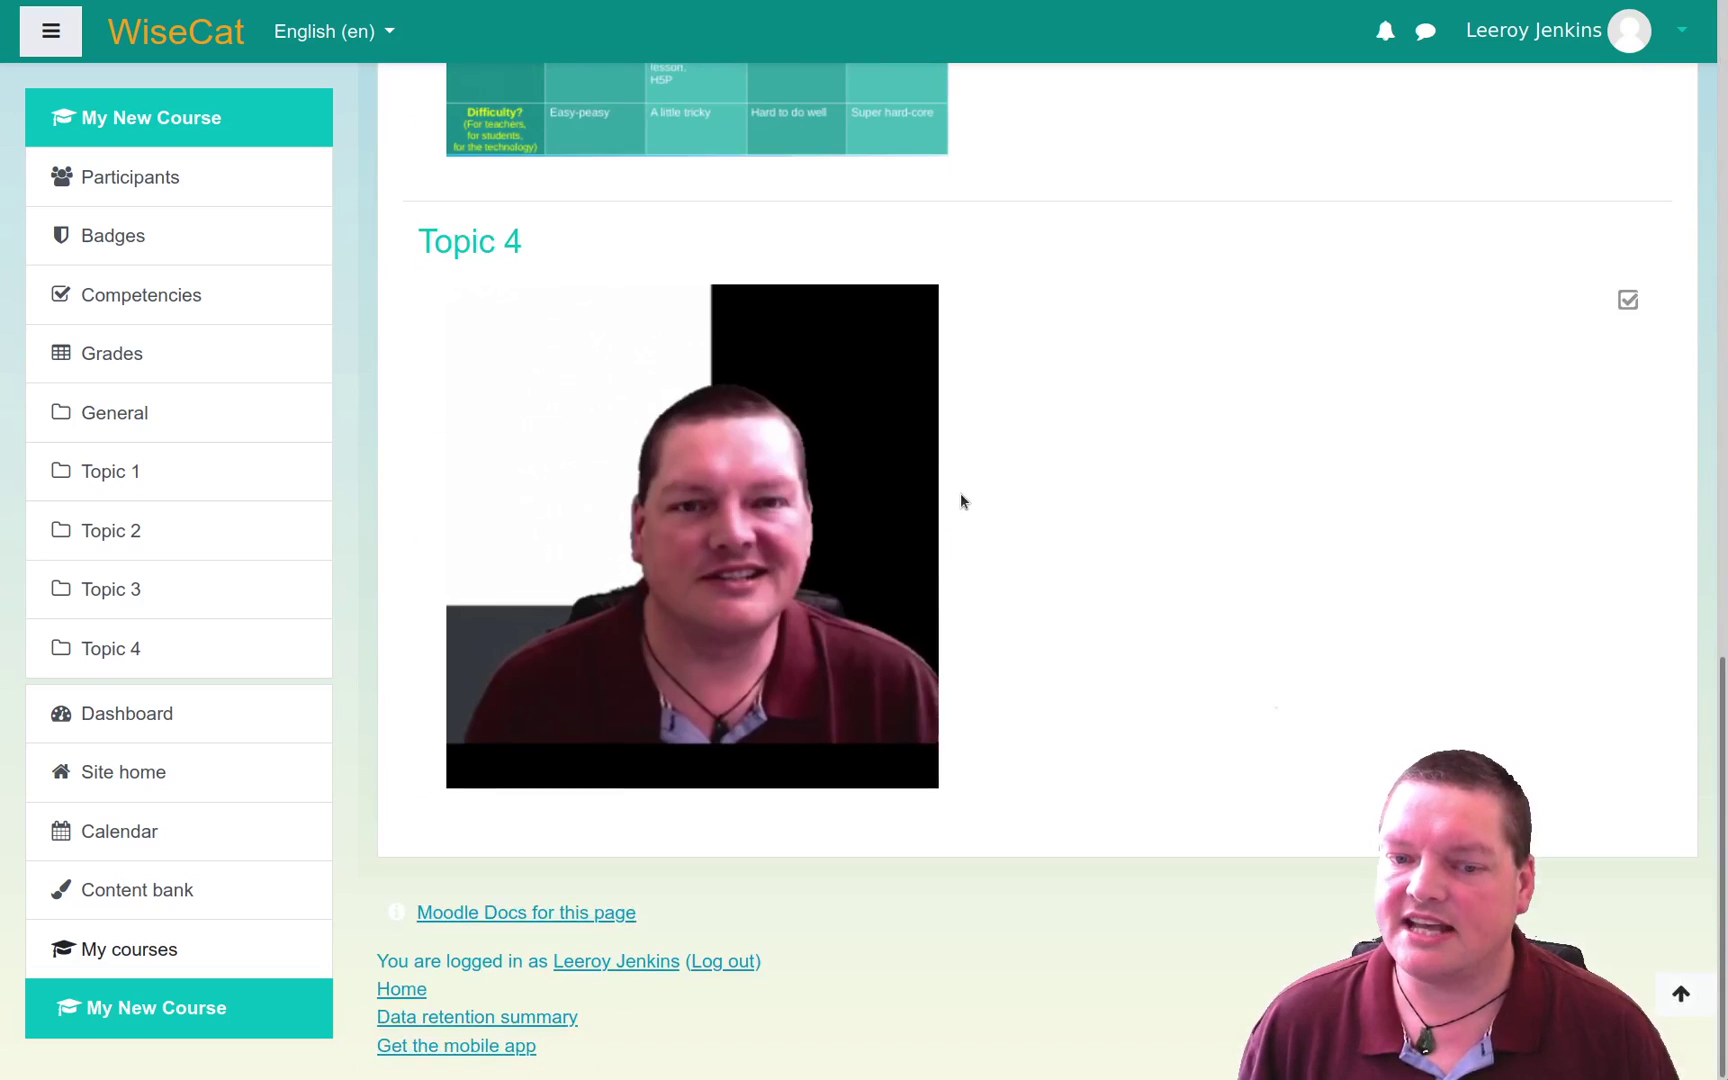
scroll(960, 498, up, 6)
scroll(960, 500, up, 8)
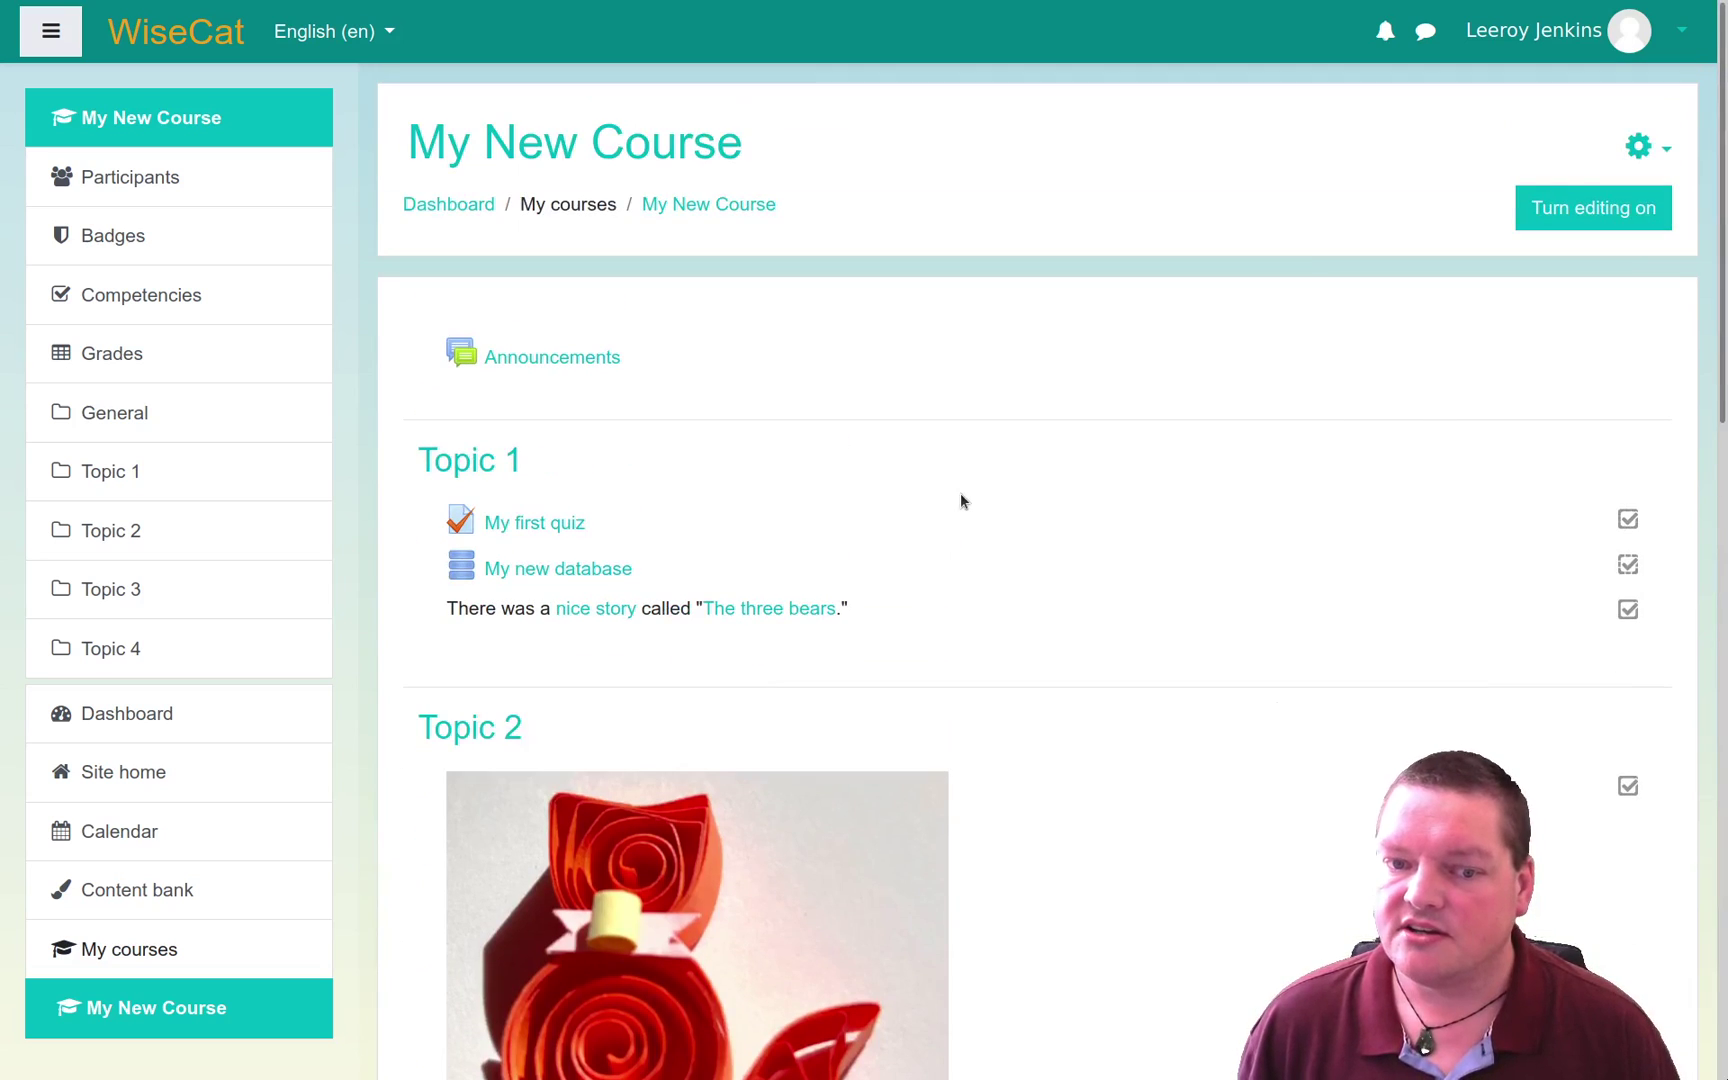
Step: Turn editing on for My New Course and open the activity chooser for the top section
click(1578, 220)
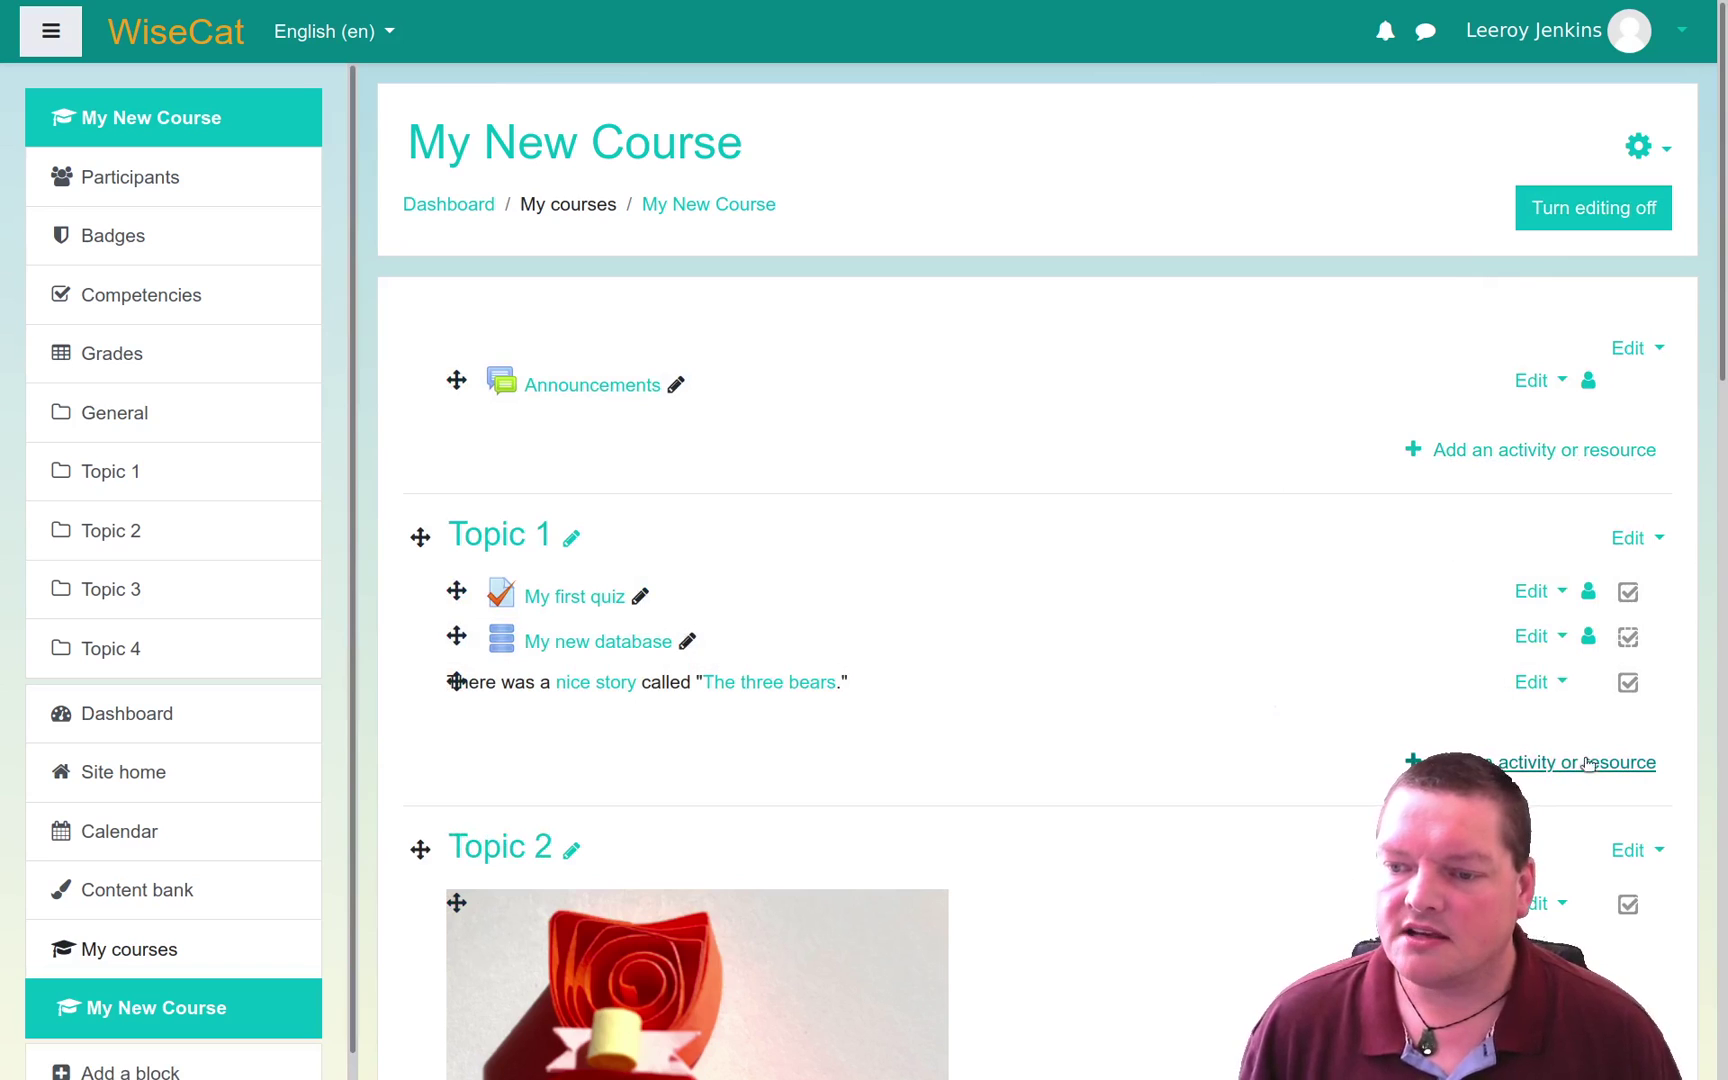
click(1476, 459)
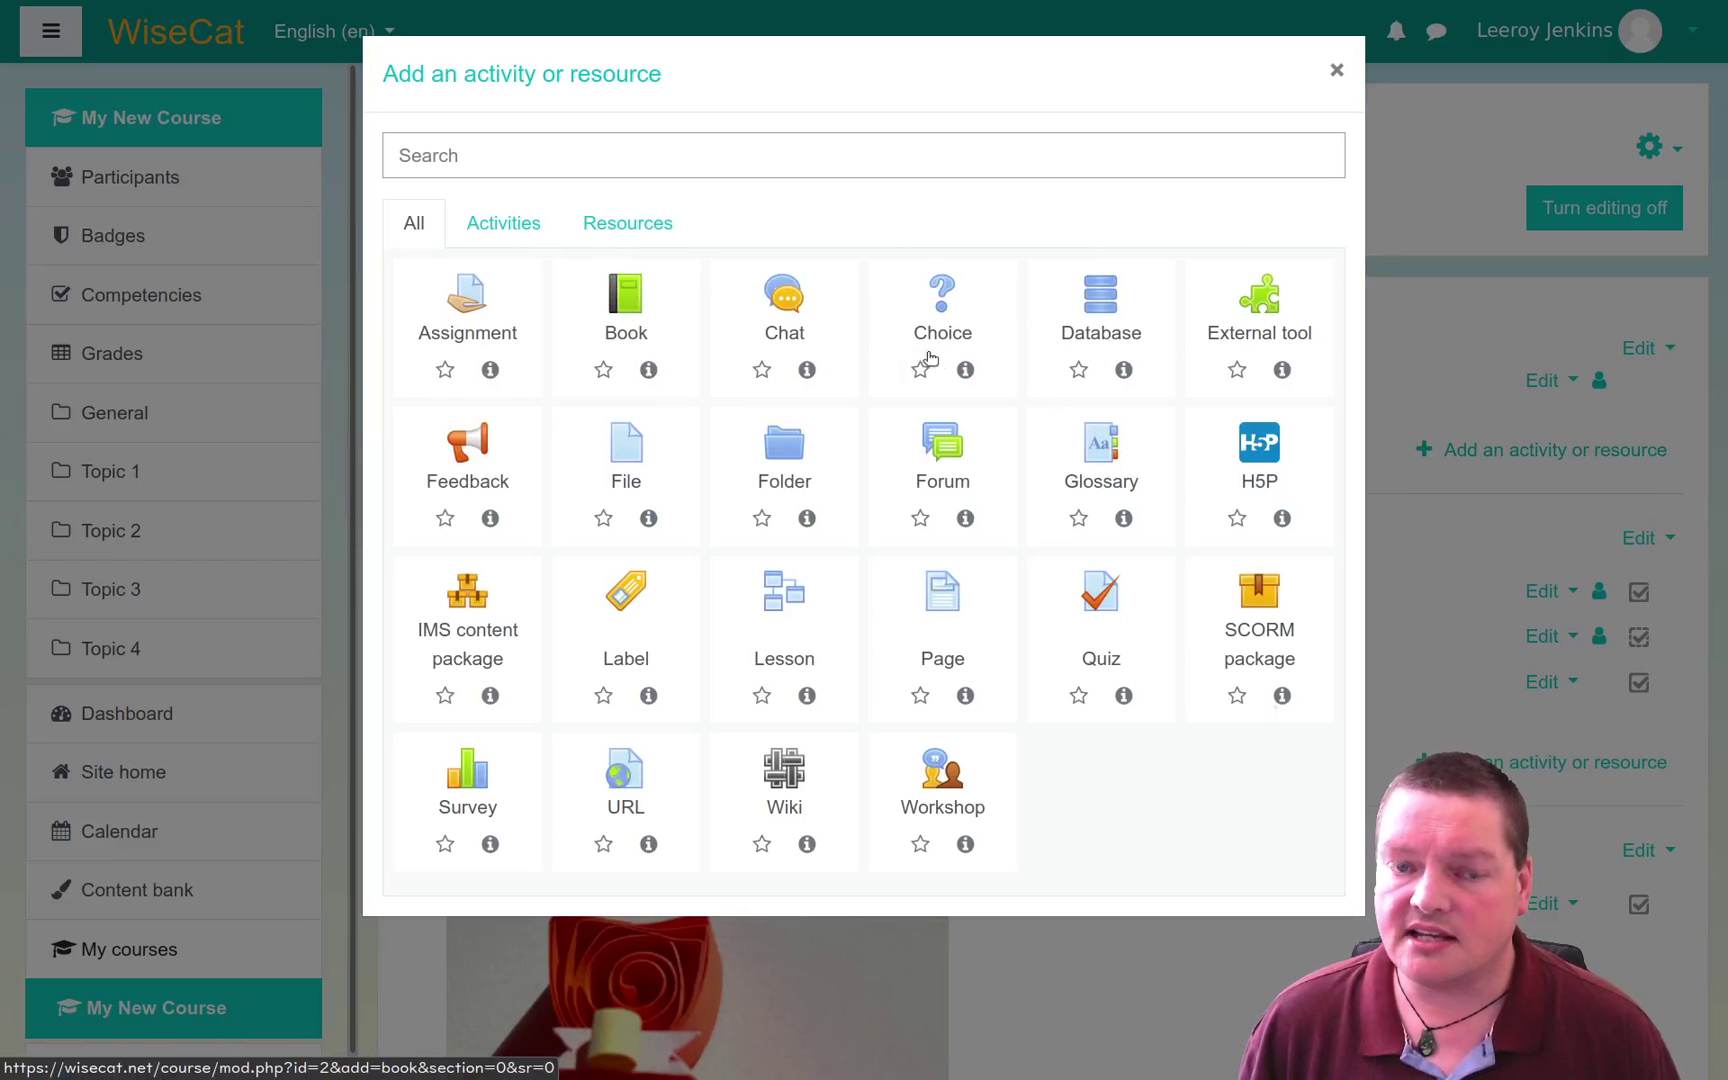
Step: Start a new H5P activity and look through its settings form
click(1259, 461)
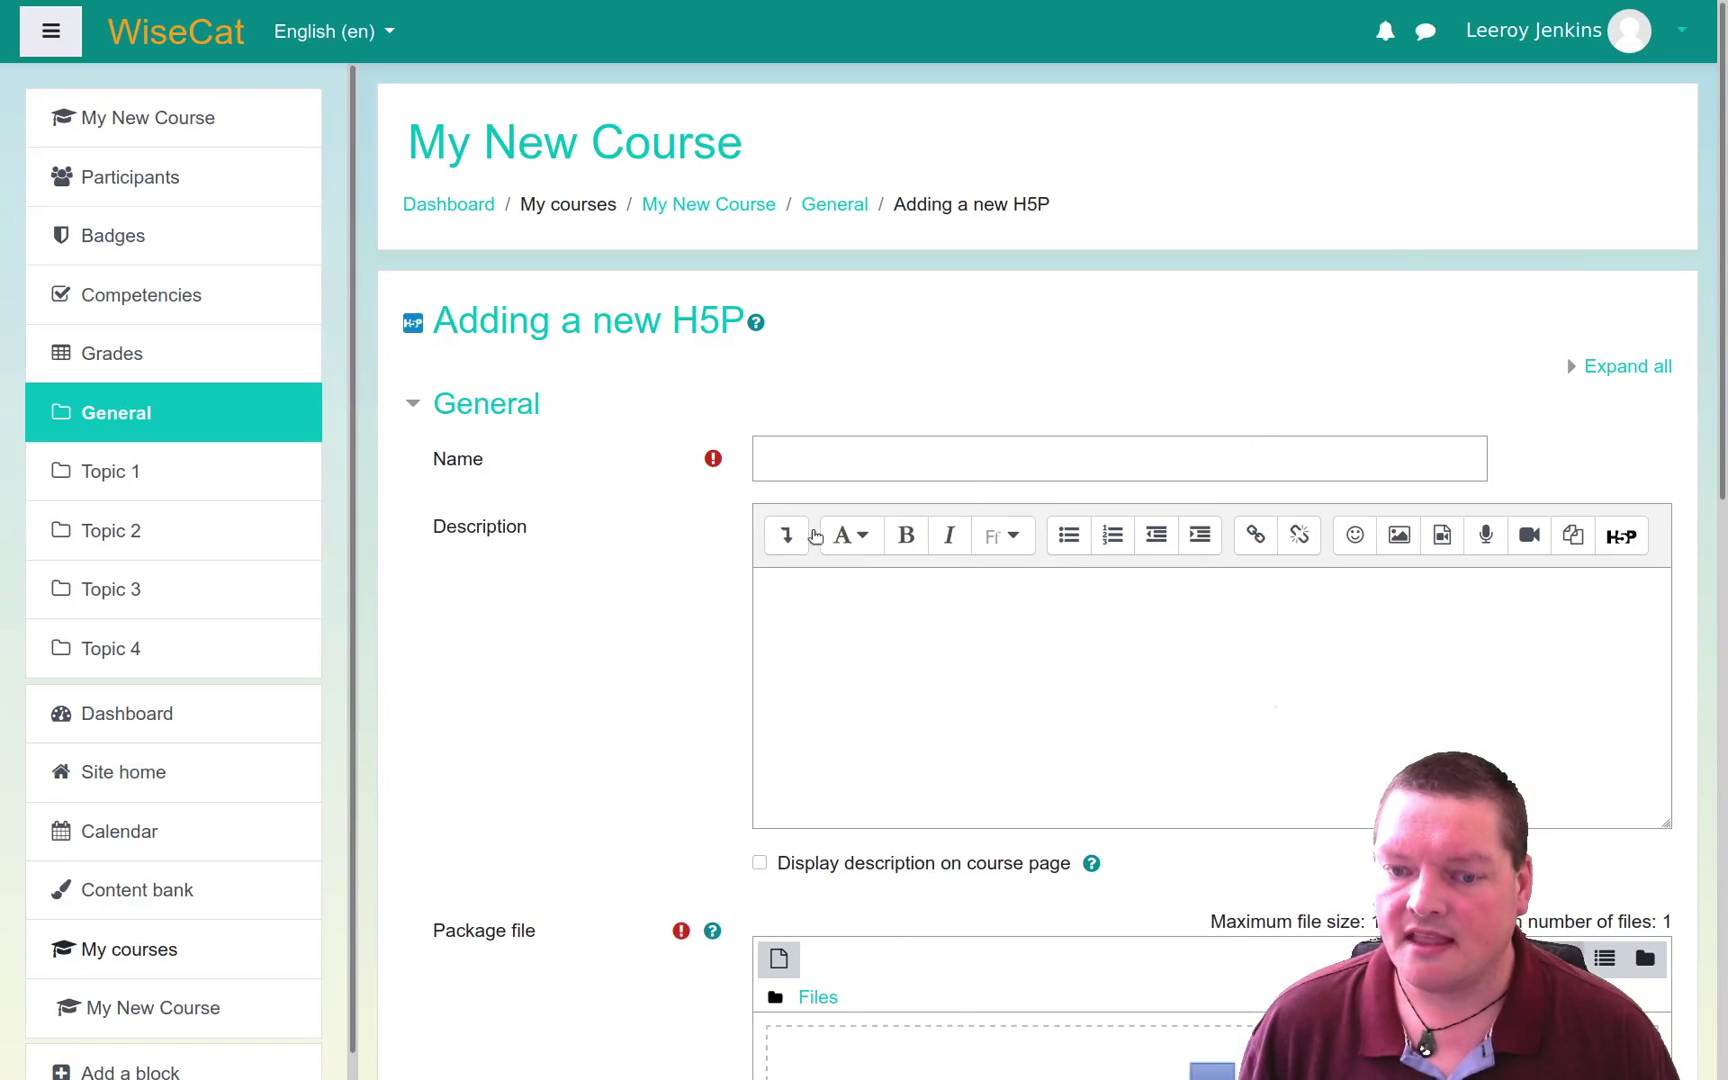
scroll(682, 628, down, 5)
scroll(680, 621, down, 4)
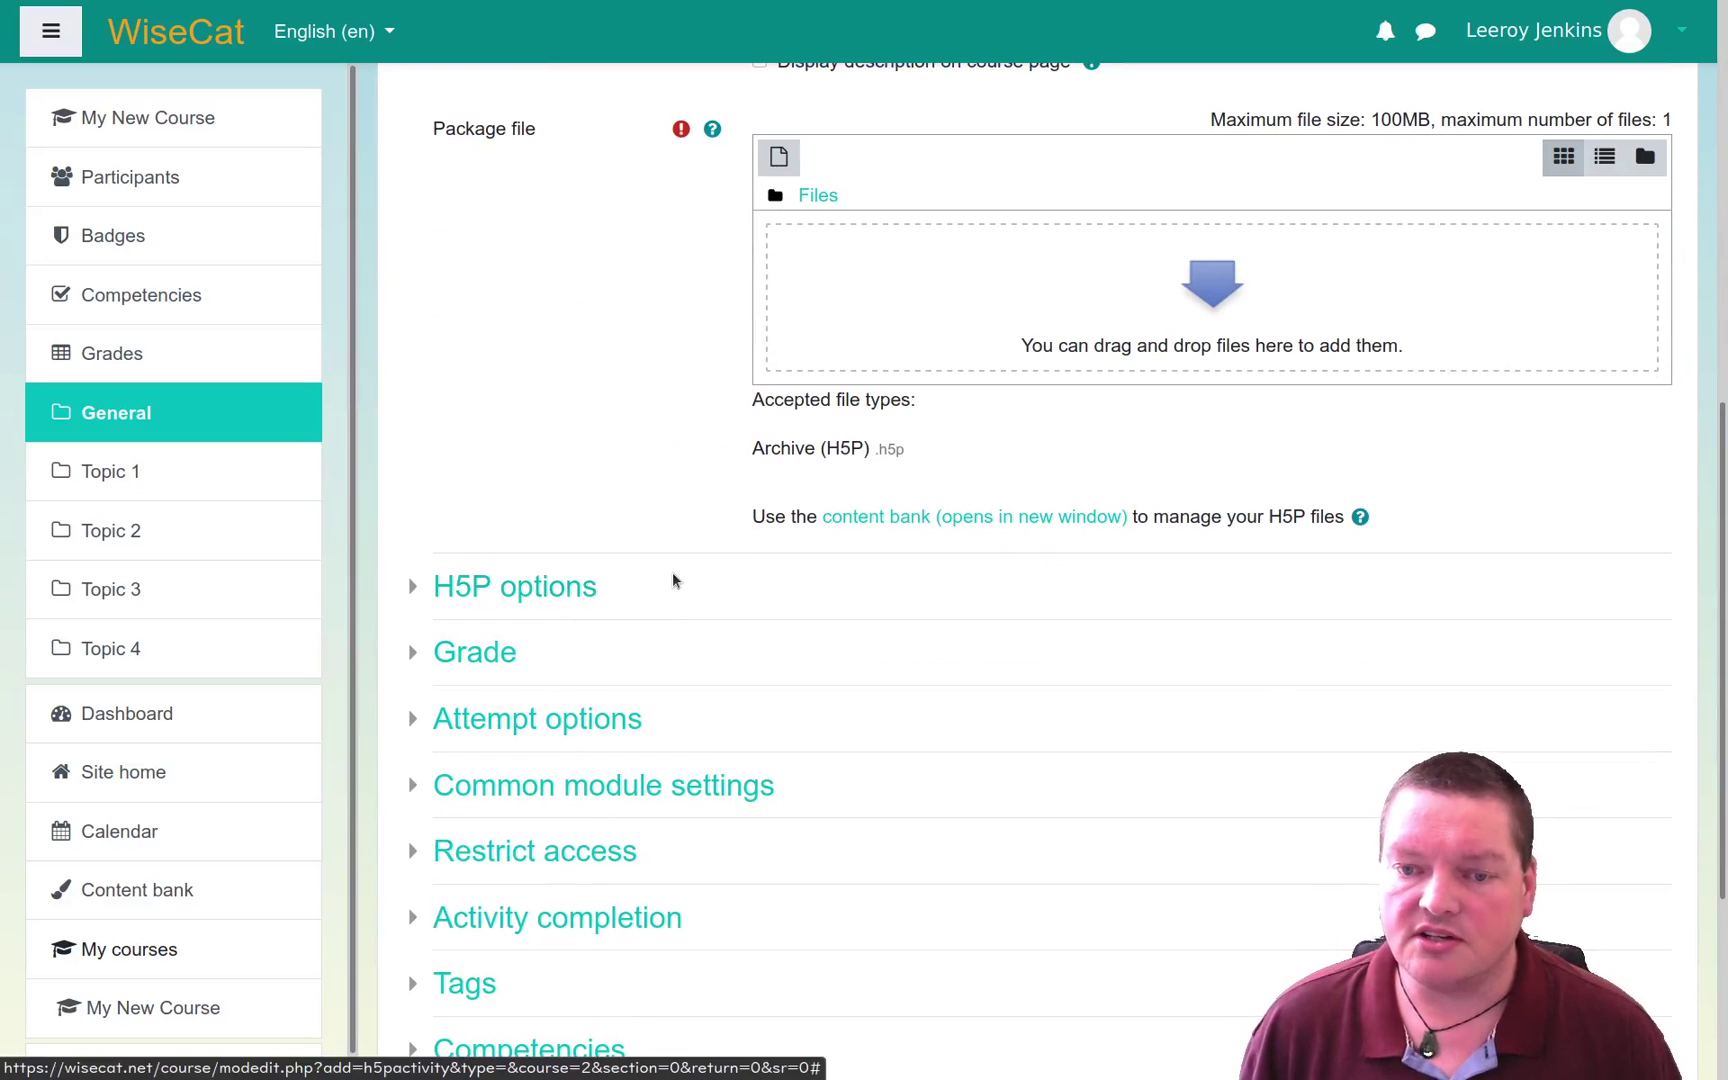
scroll(672, 572, up, 9)
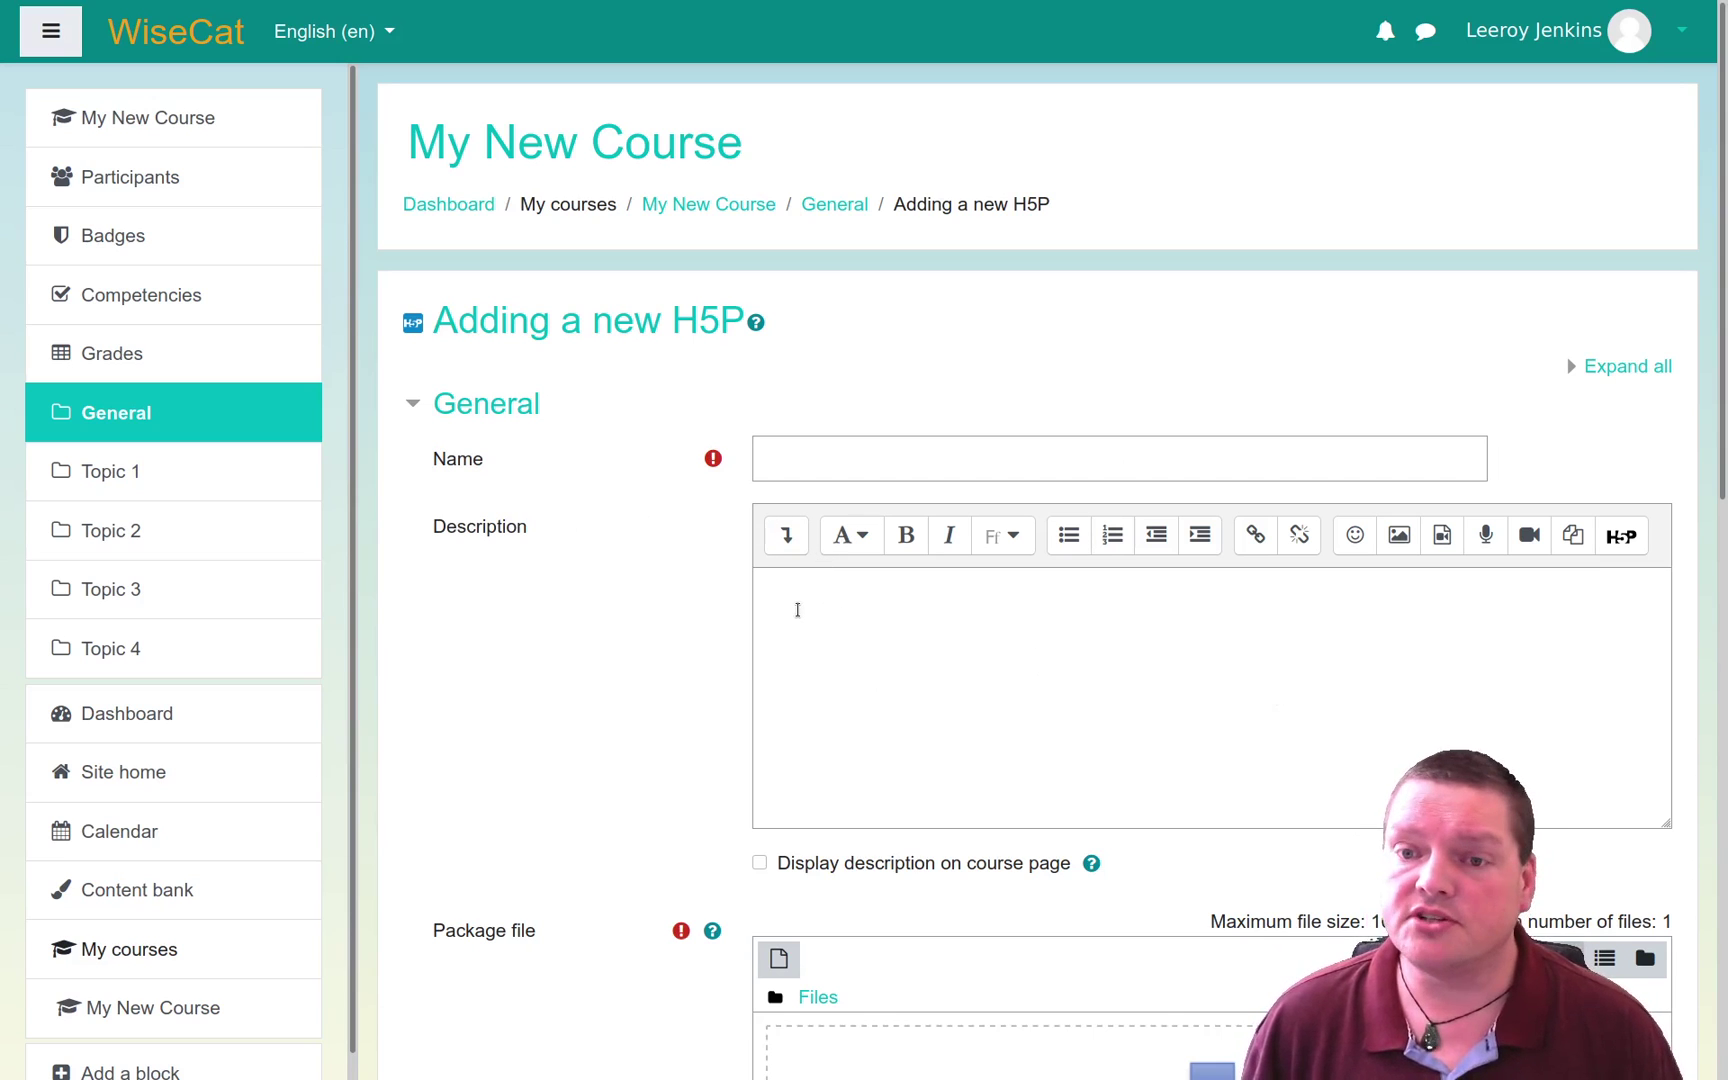
scroll(795, 611, down, 5)
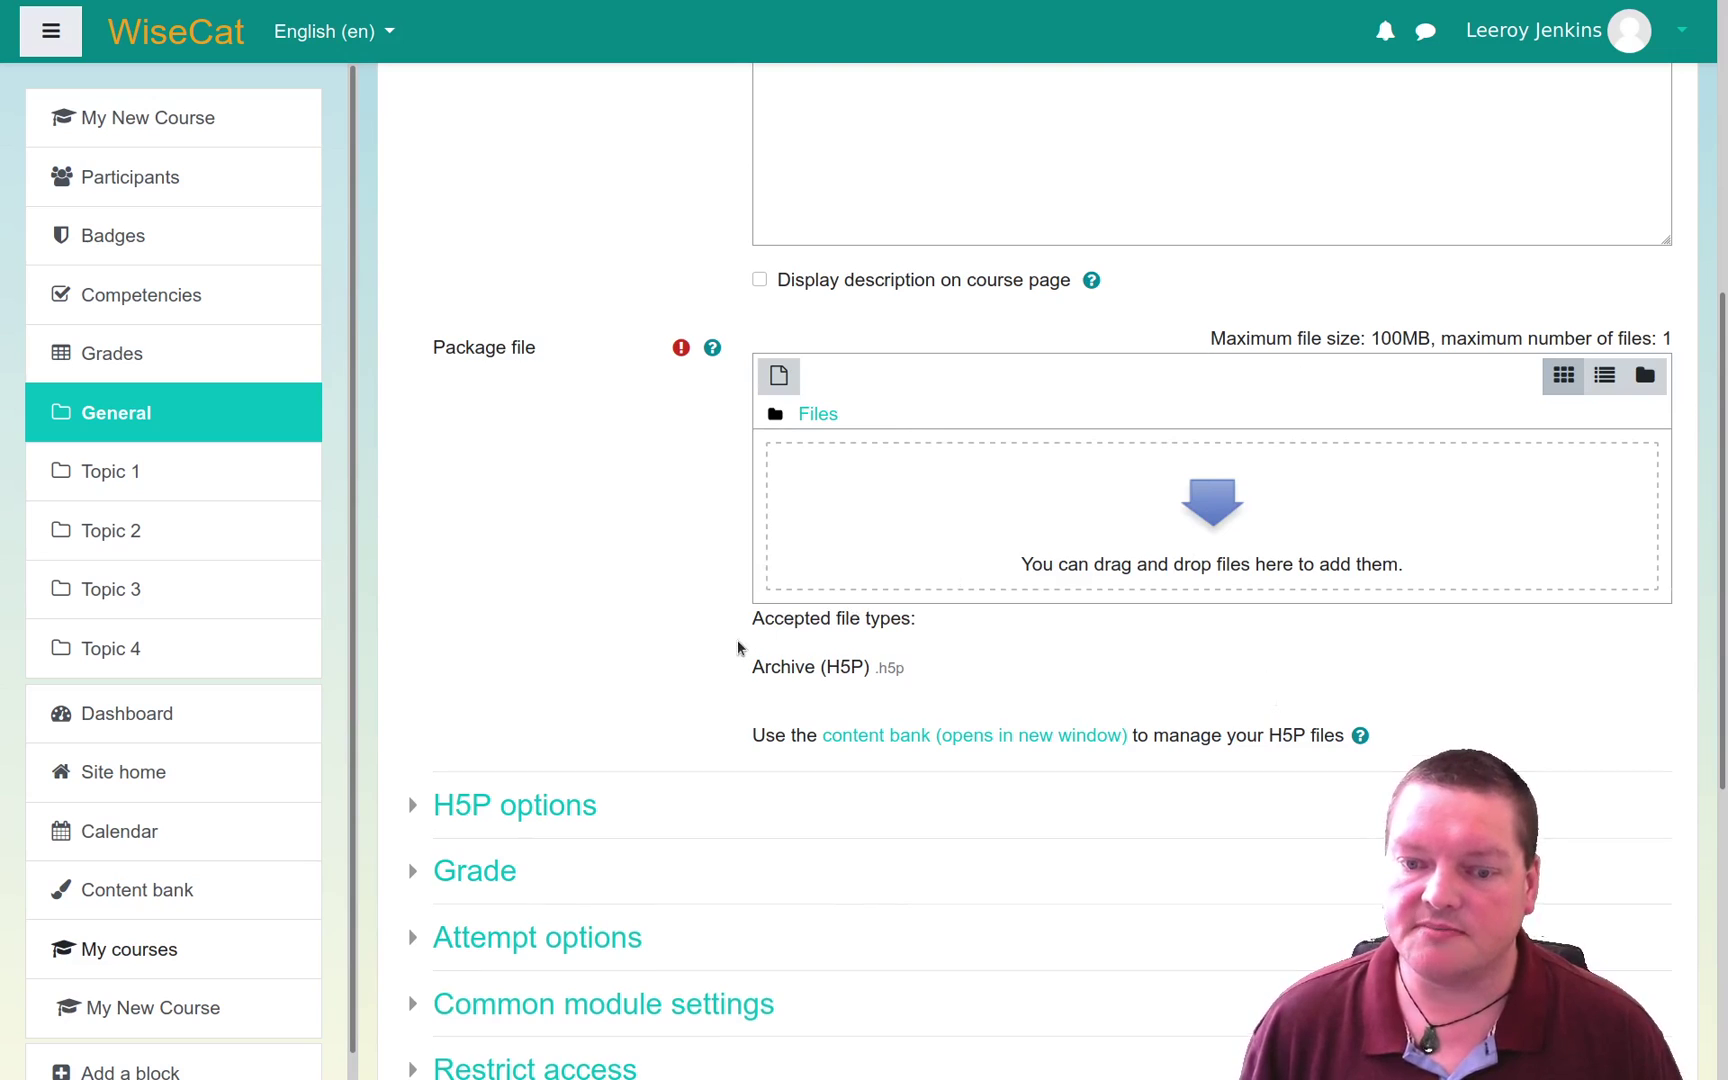
scroll(607, 675, down, 5)
scroll(557, 676, up, 10)
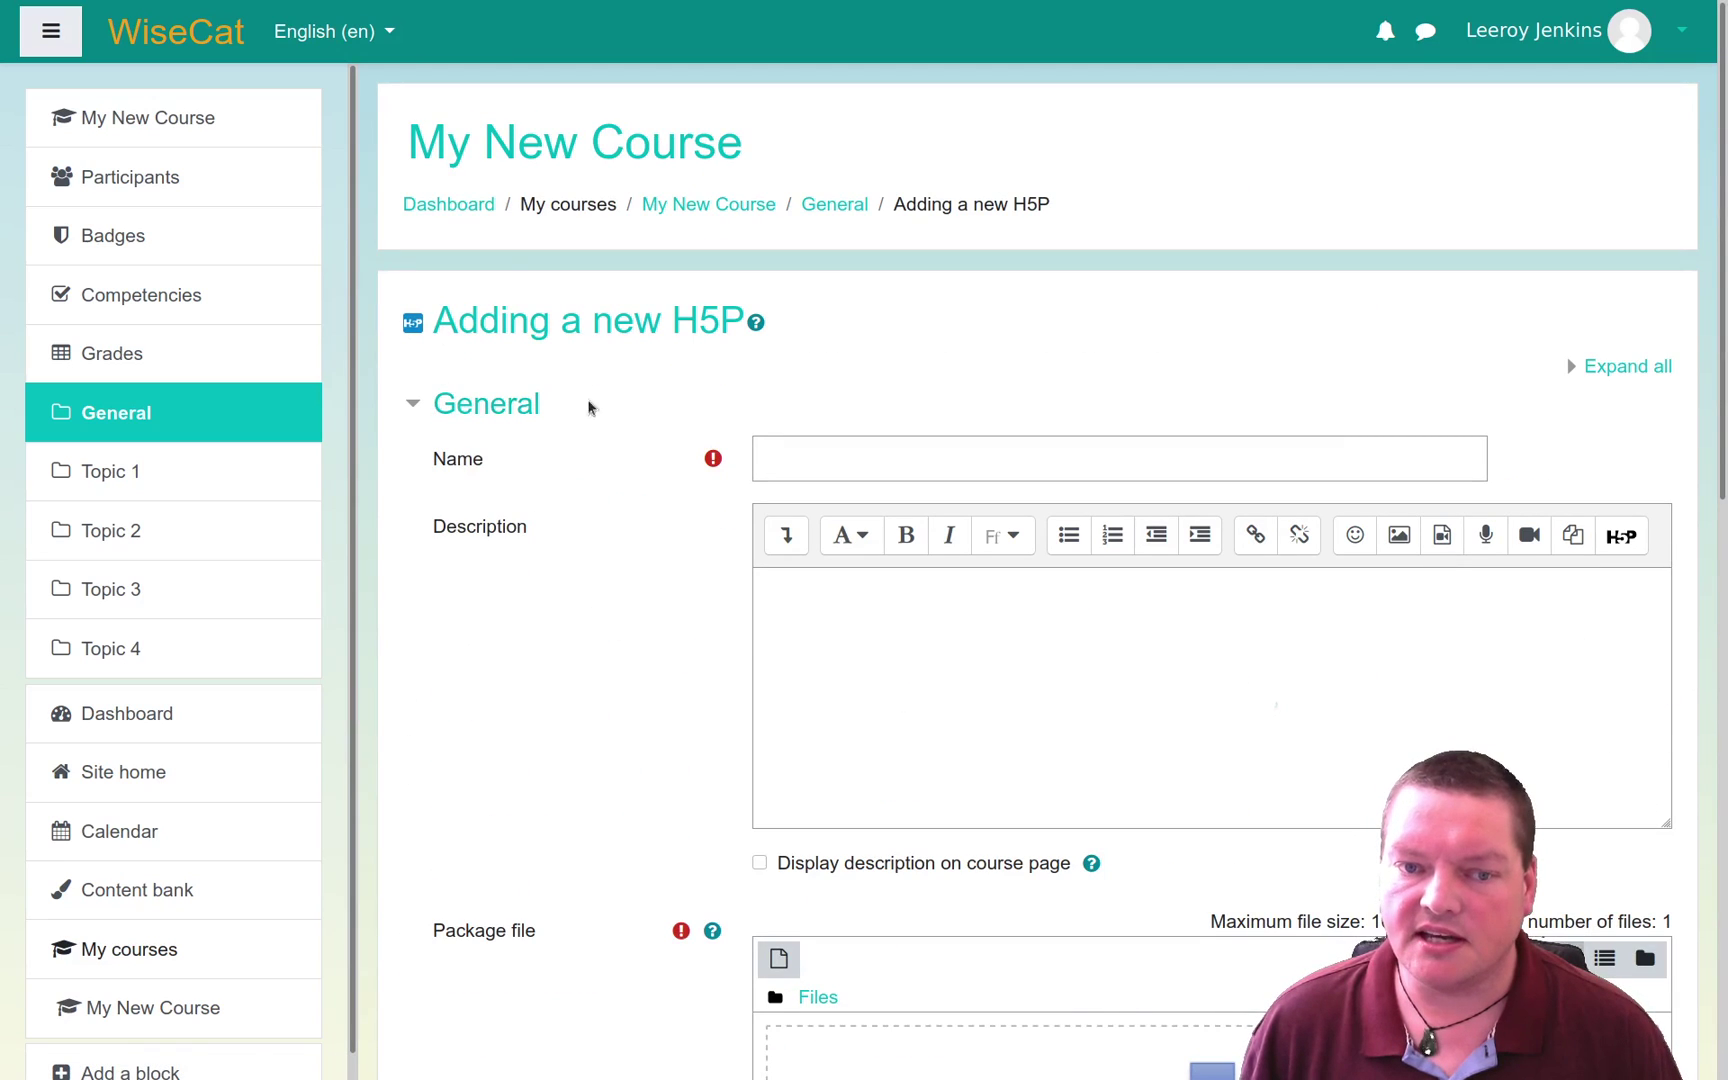
Step: Name the activity 'Accordions' and review the Package file's content bank help text
click(873, 448)
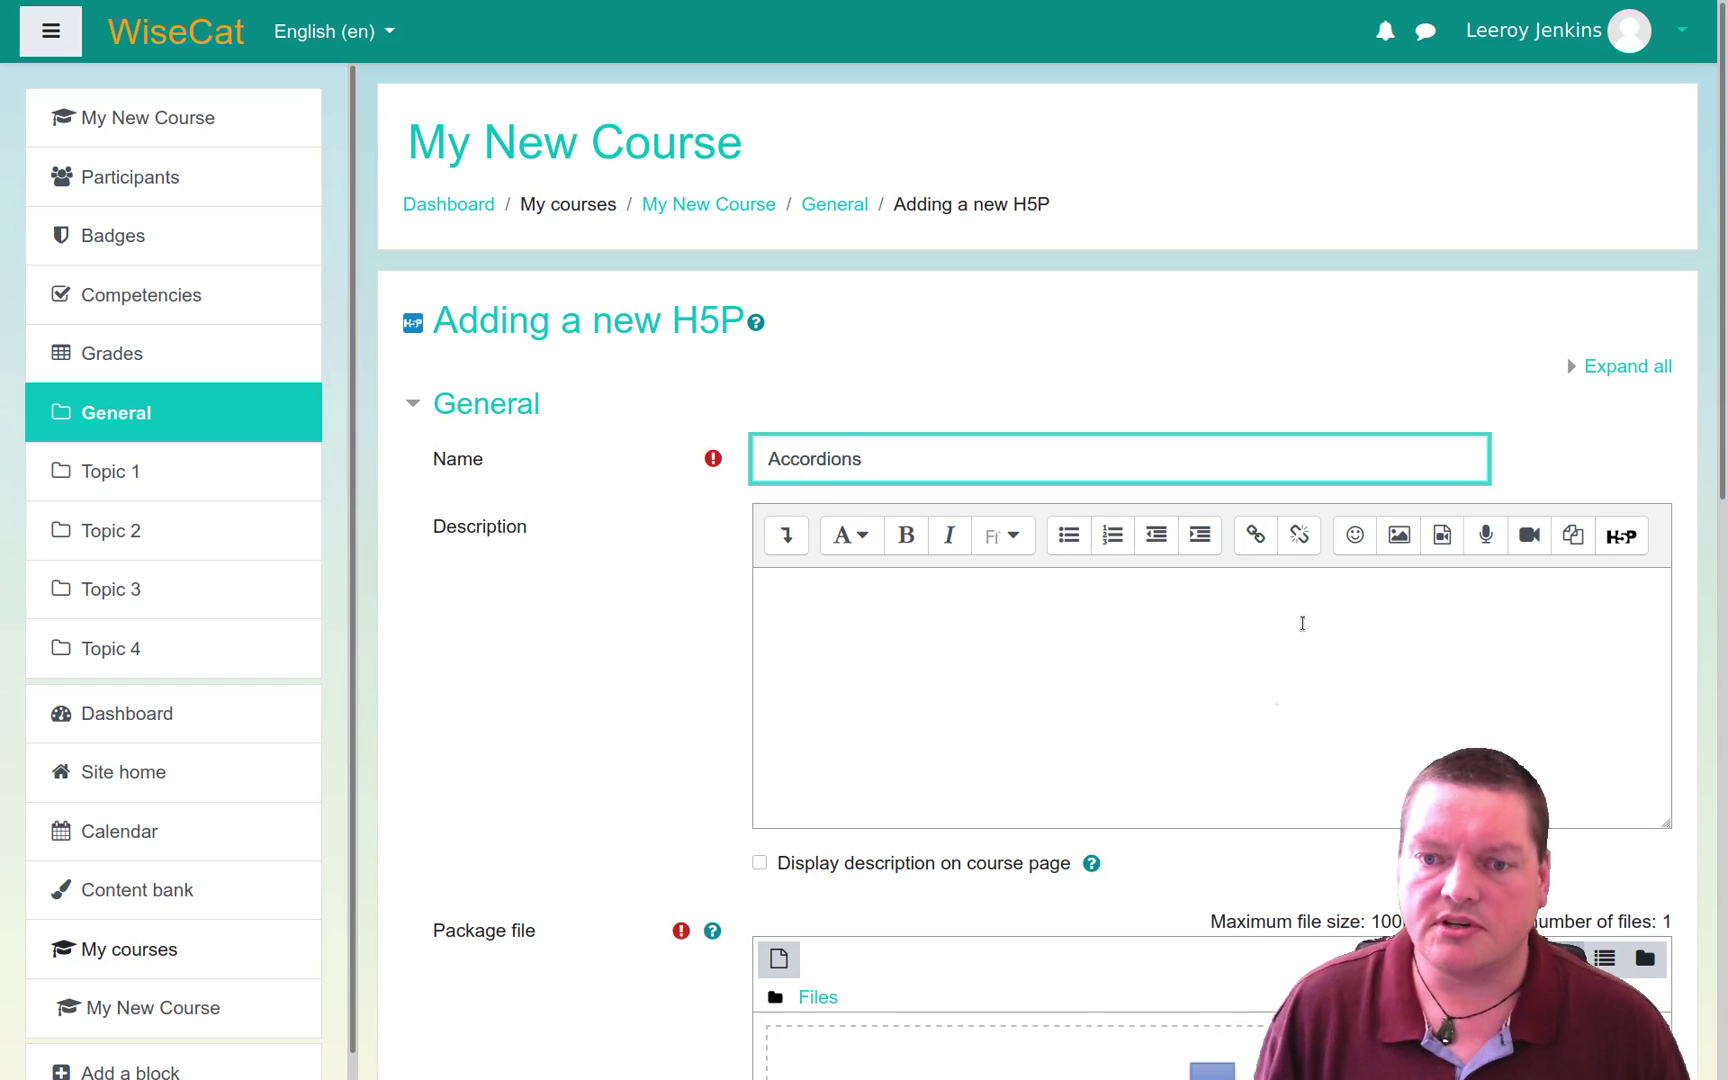
scroll(579, 702, down, 5)
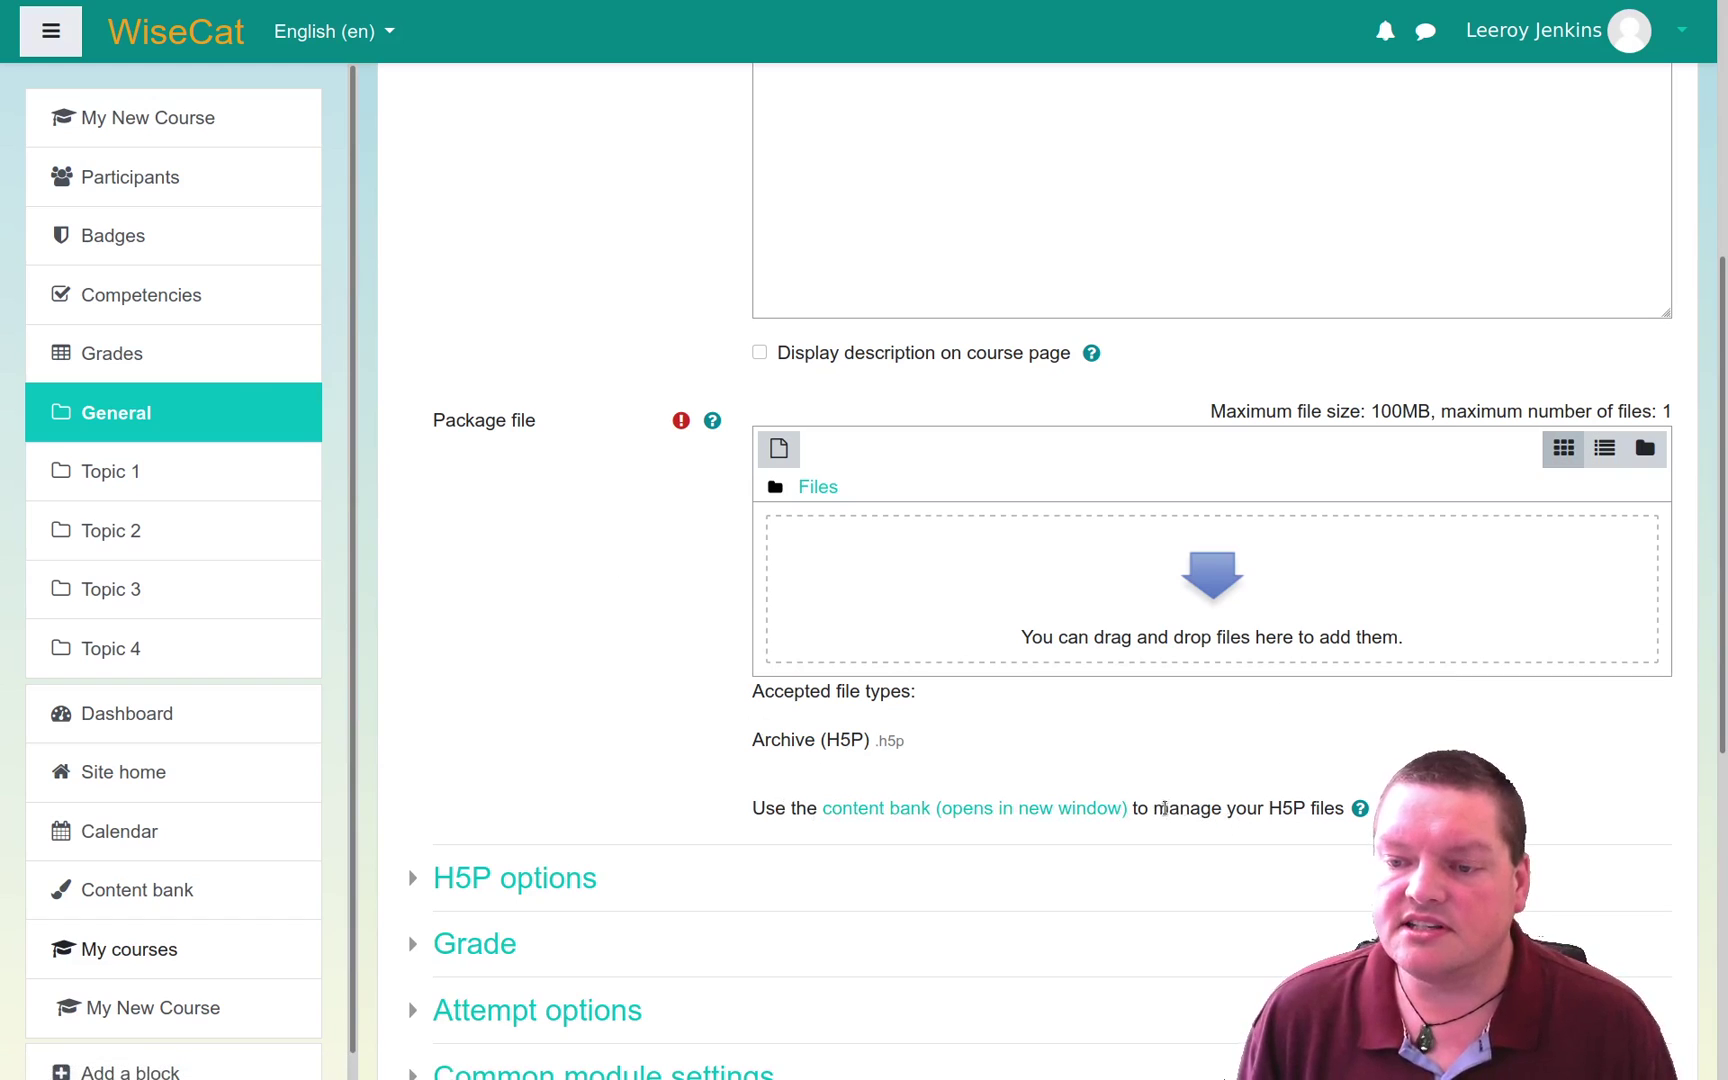
drag(1156, 808, 1313, 824)
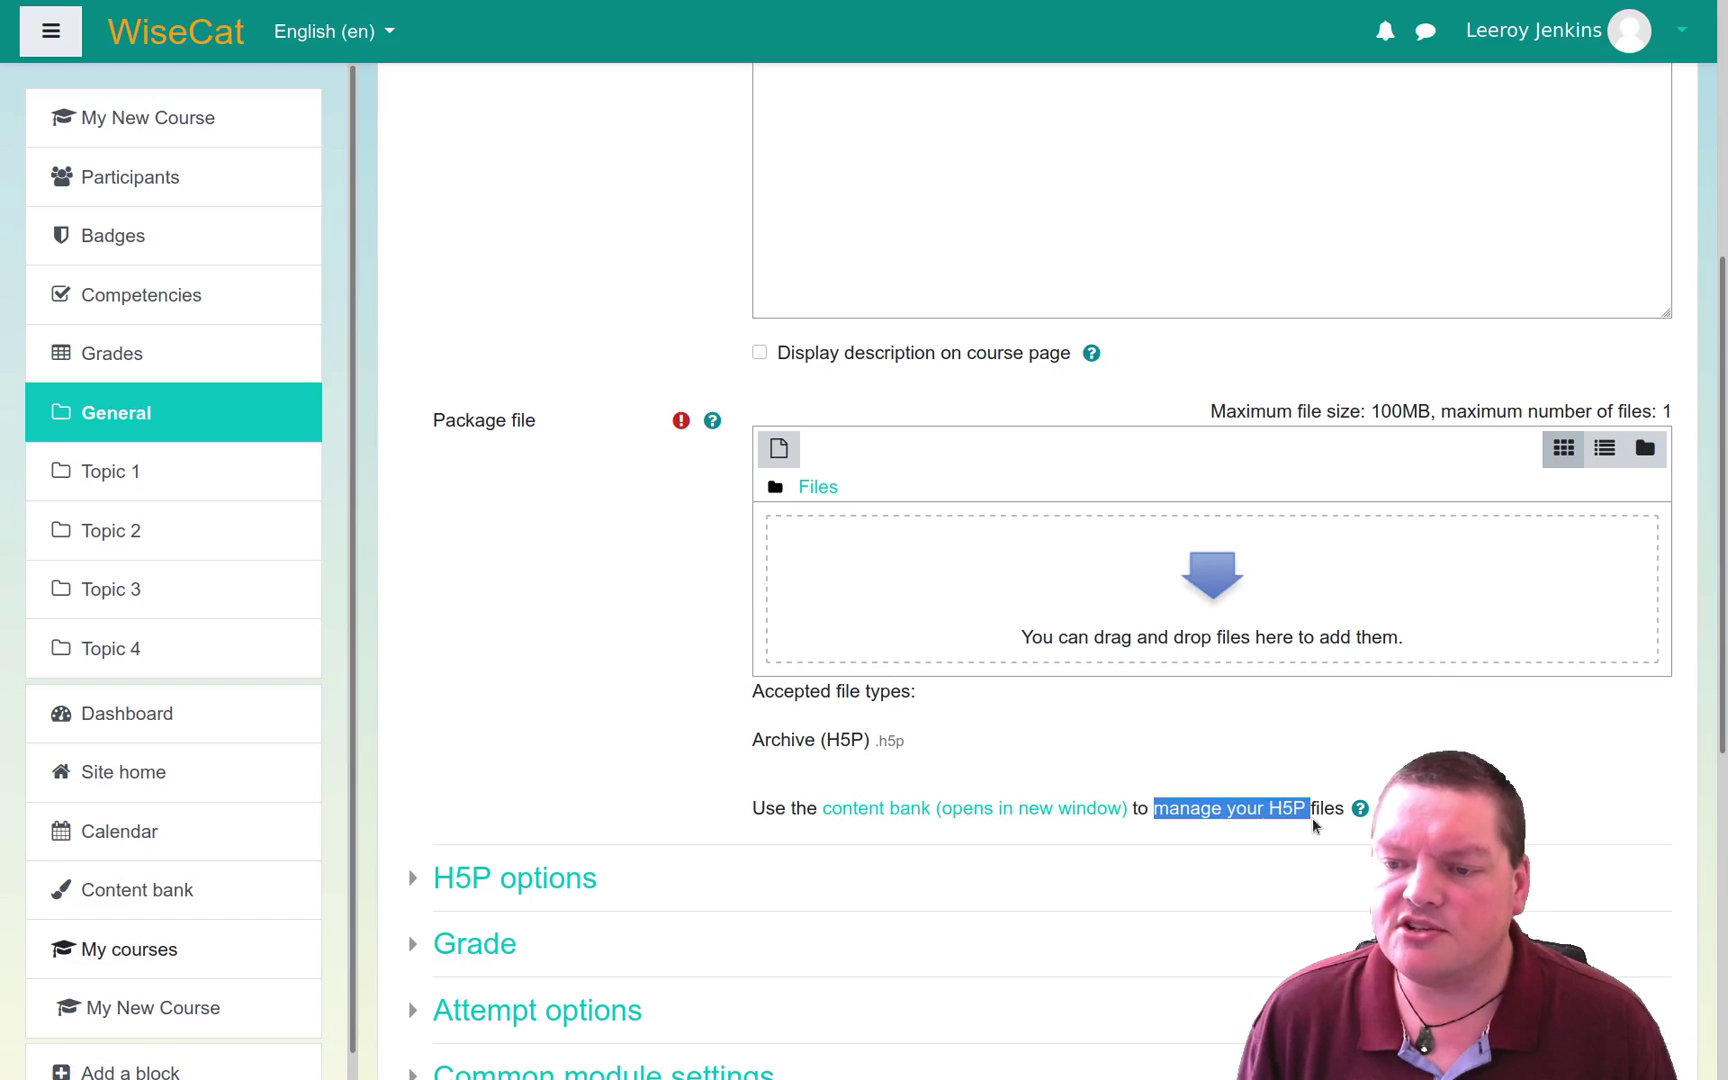
click(1319, 812)
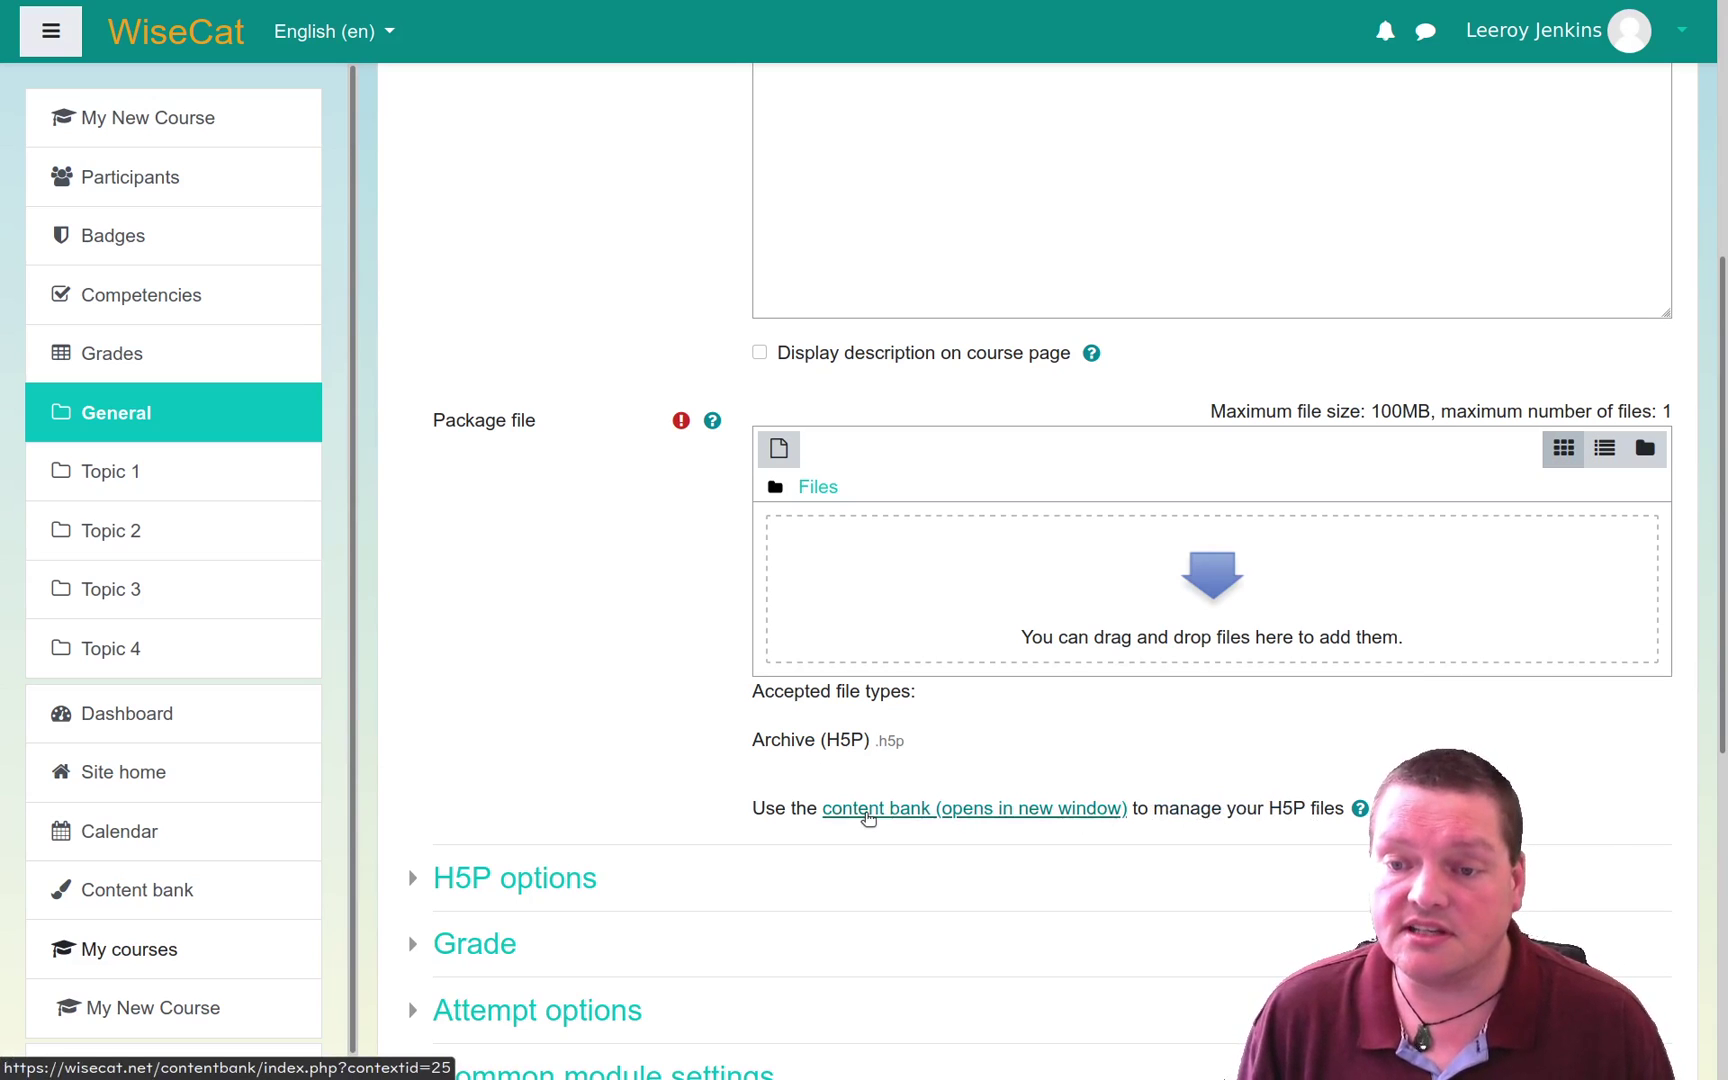
Step: Choose Test accordion from the content bank as the package, linking to the original file
click(881, 572)
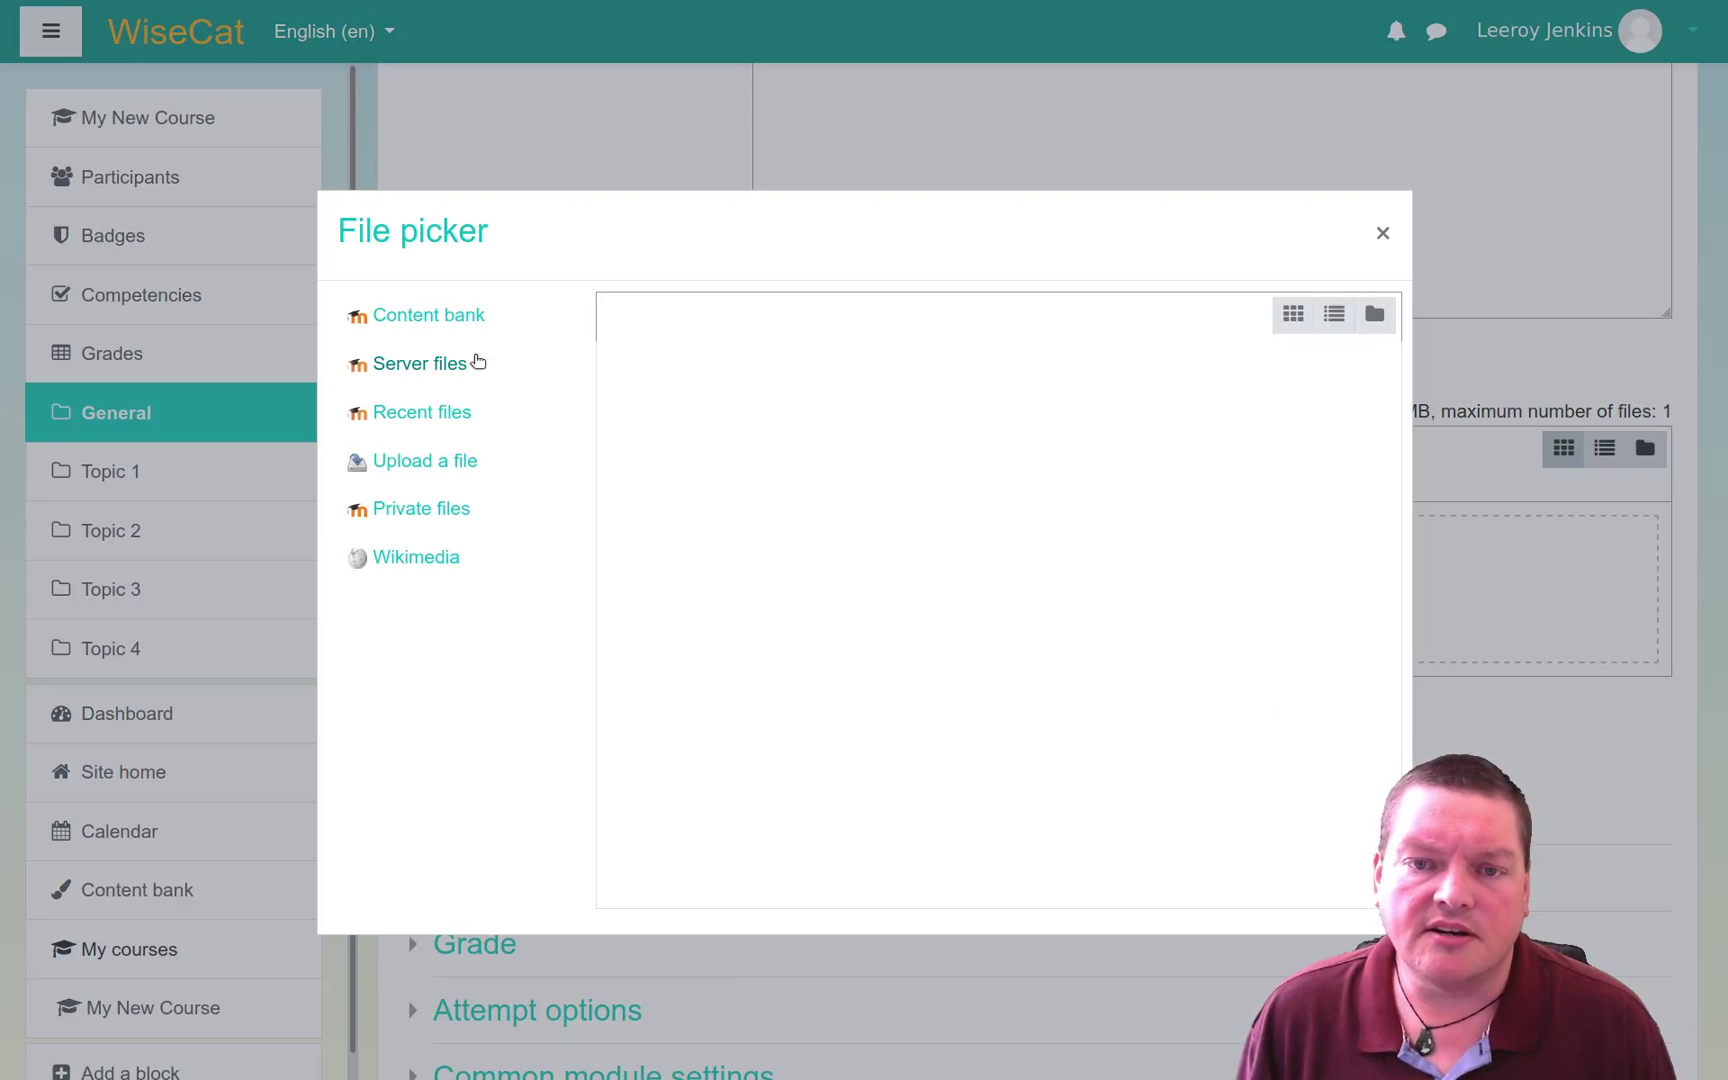
click(433, 329)
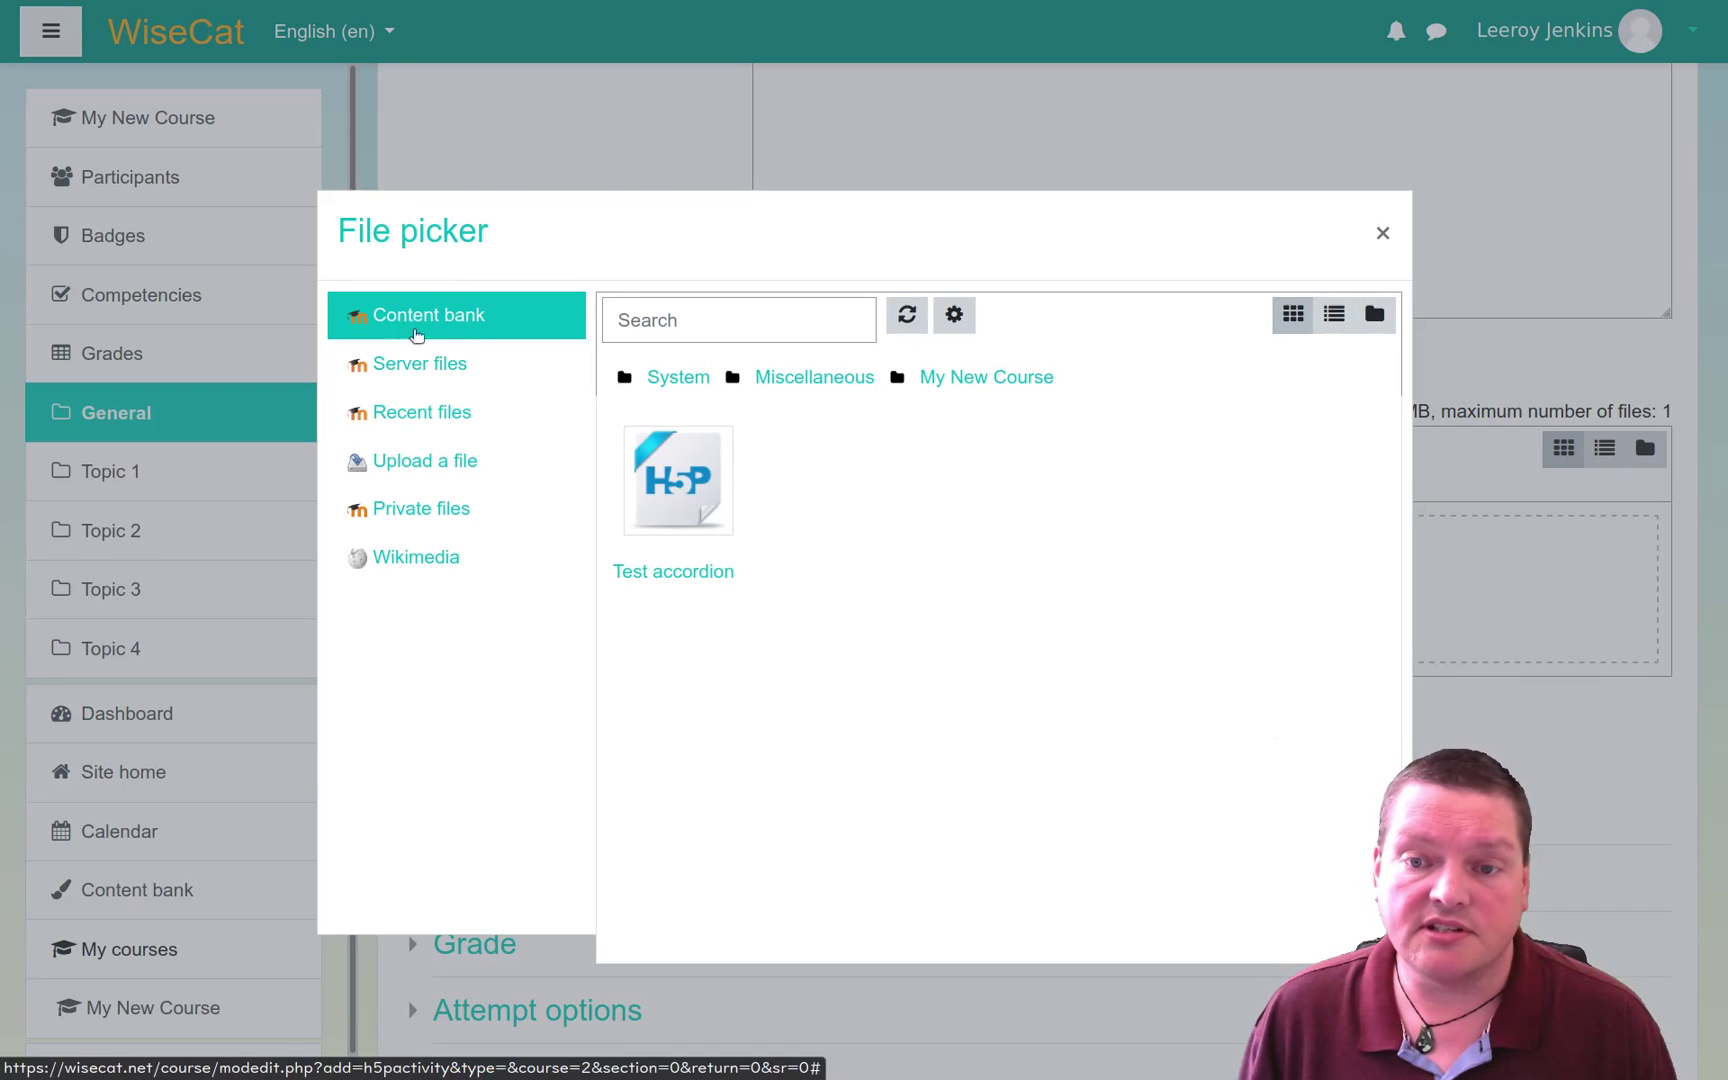
click(691, 524)
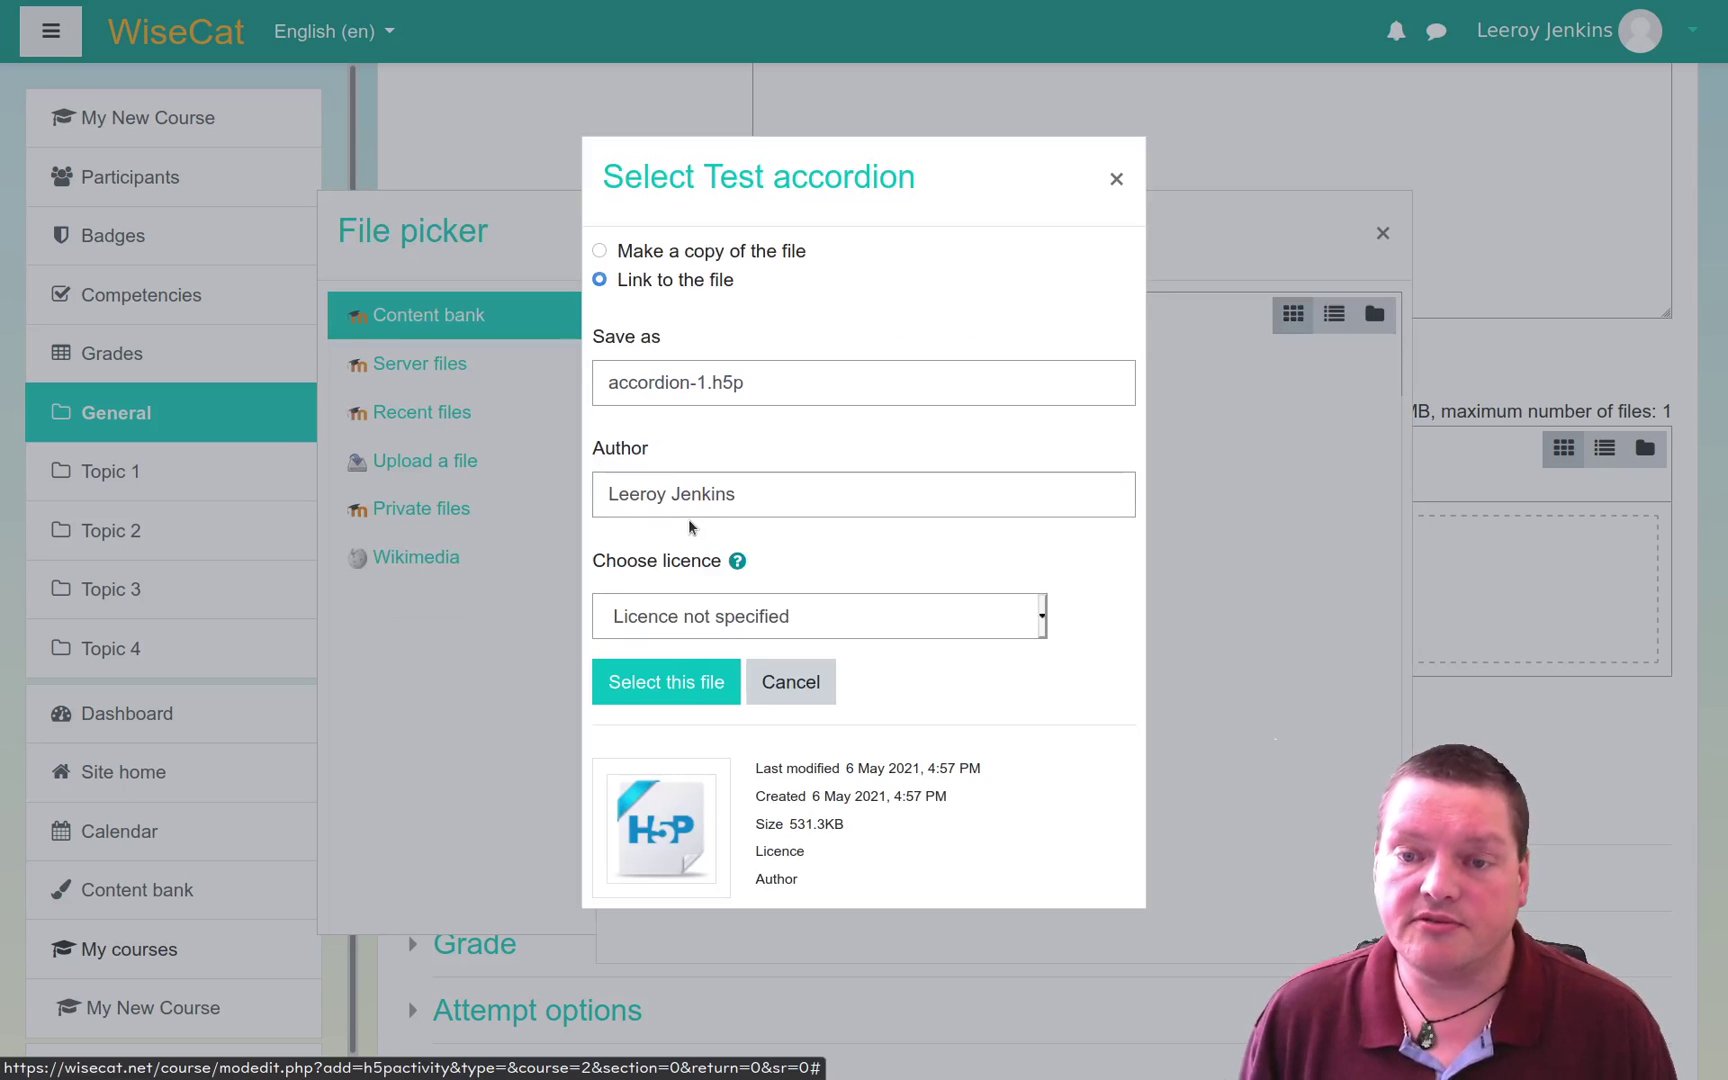
click(680, 256)
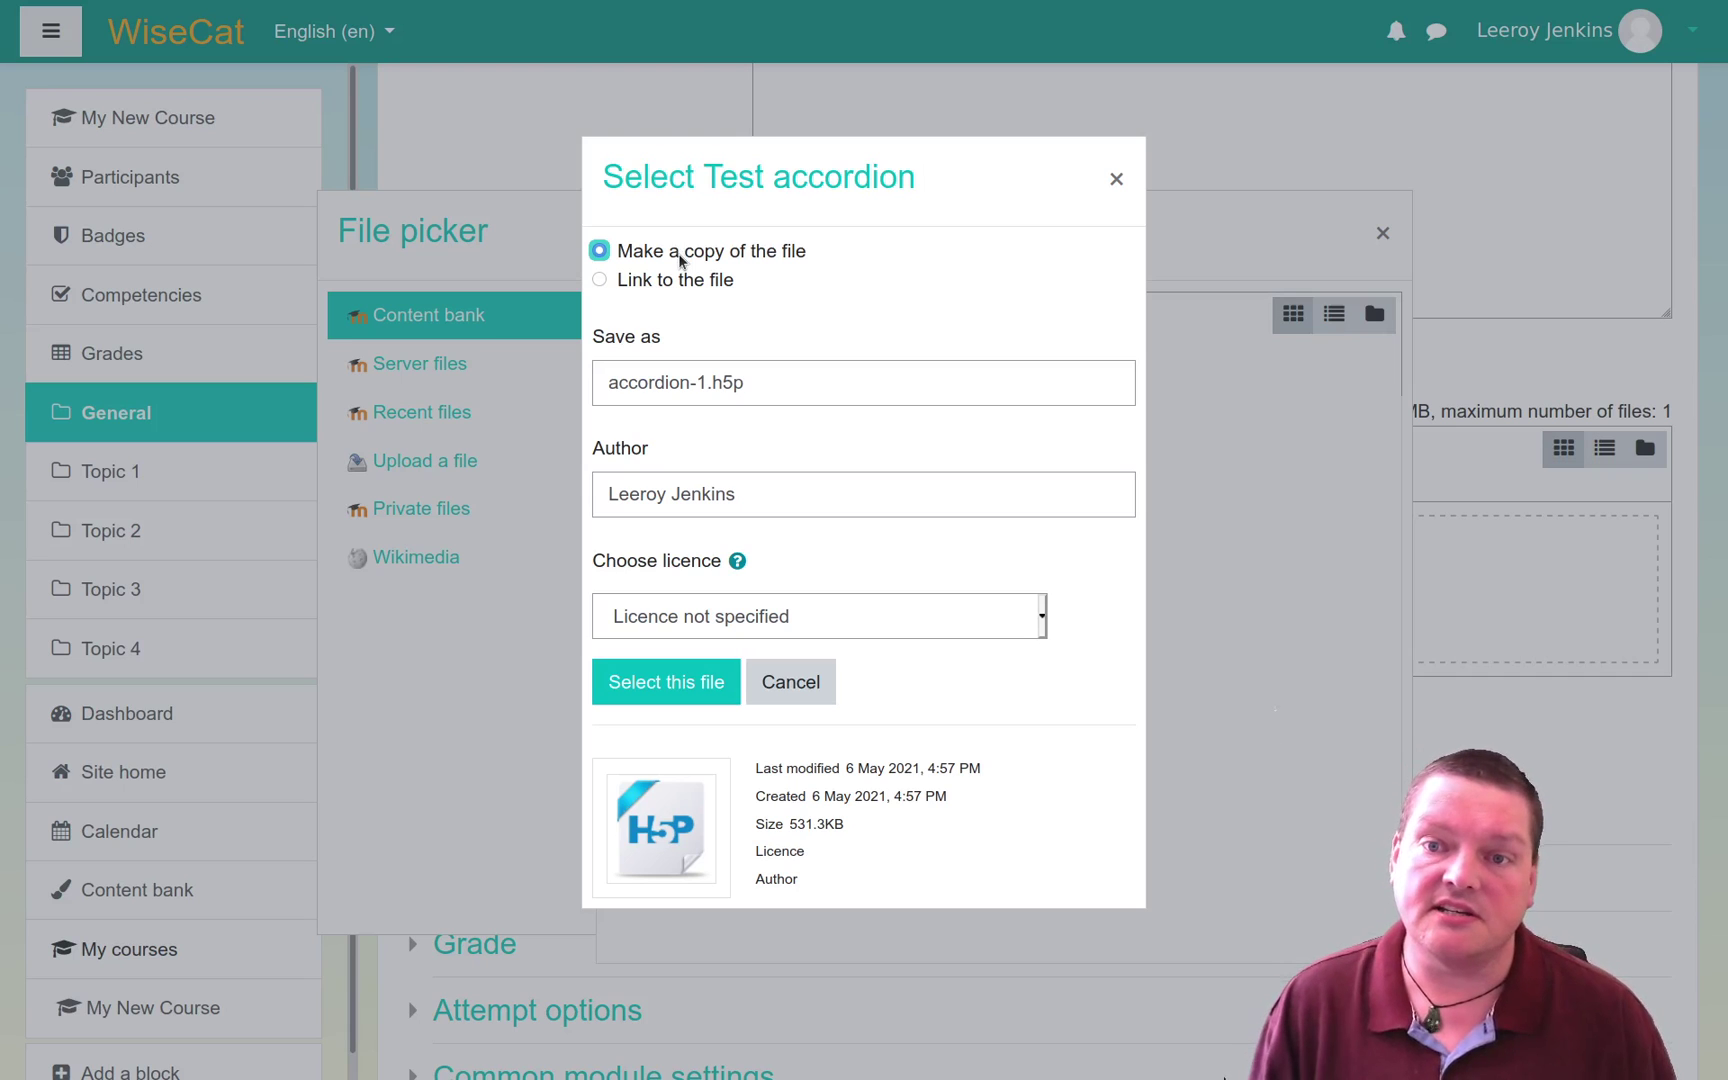
click(682, 283)
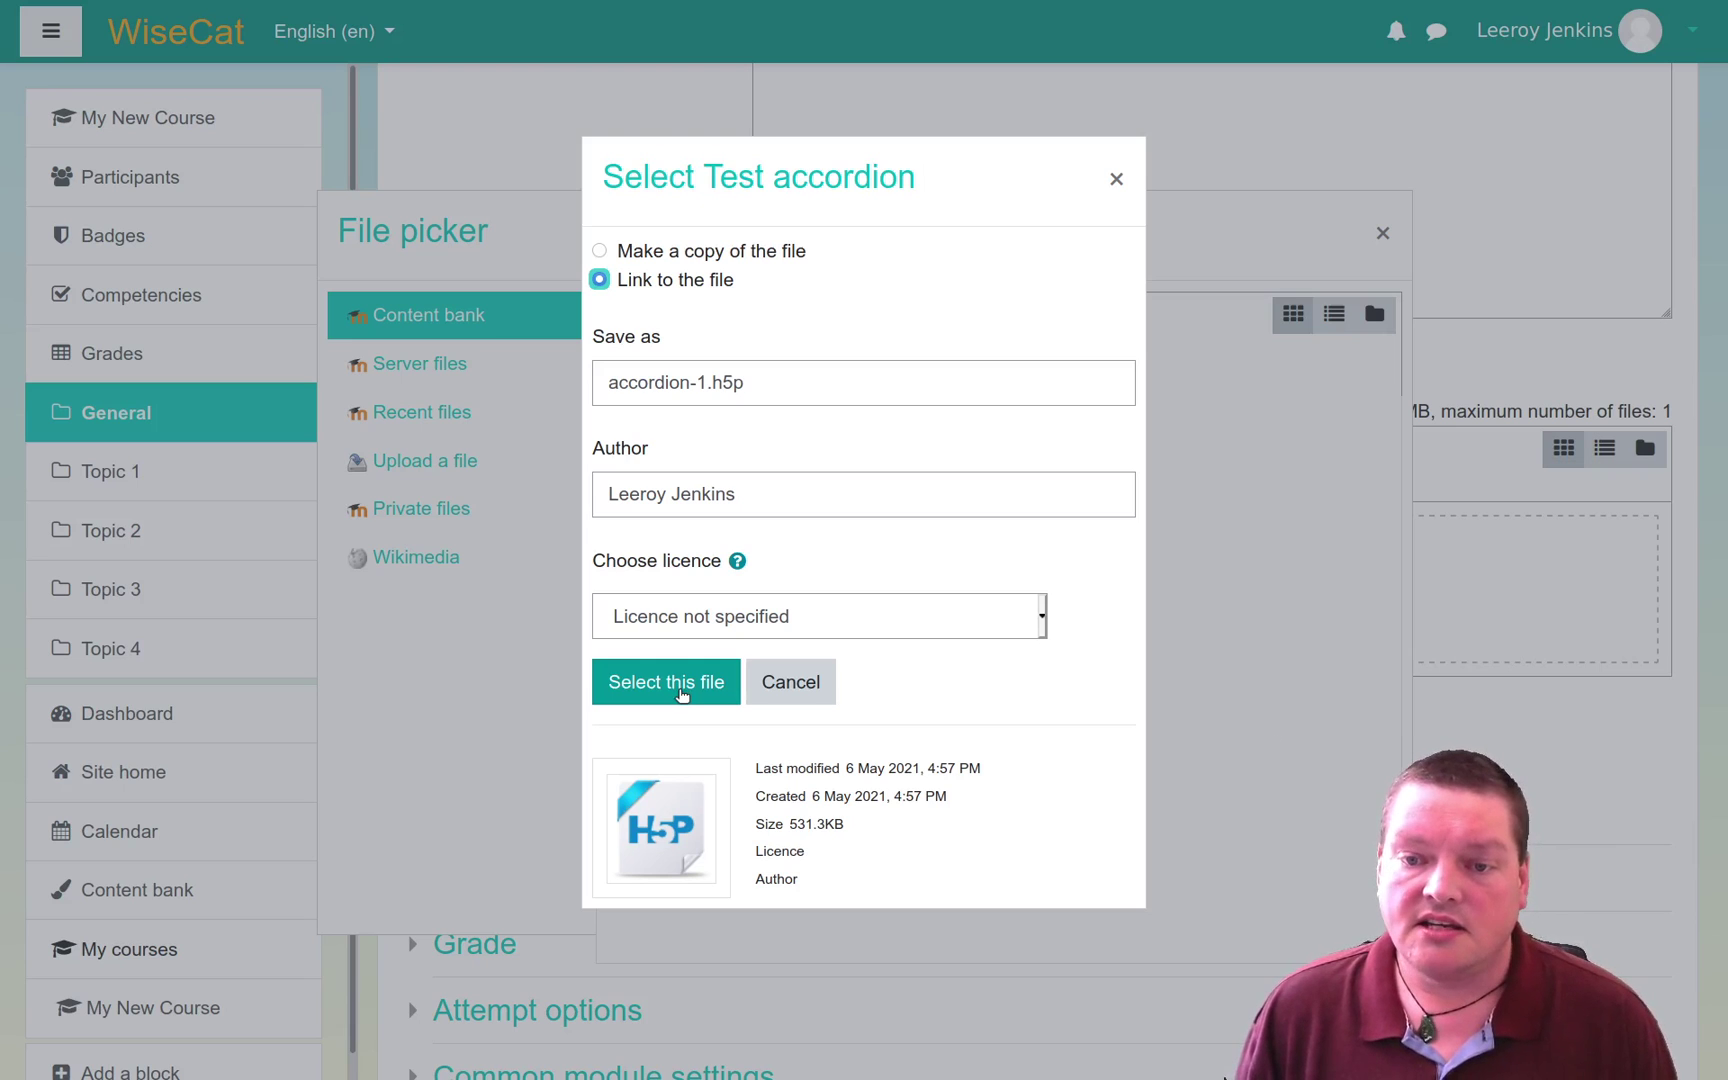
Step: Attach the linked accordion file and set the grade type to None
click(667, 682)
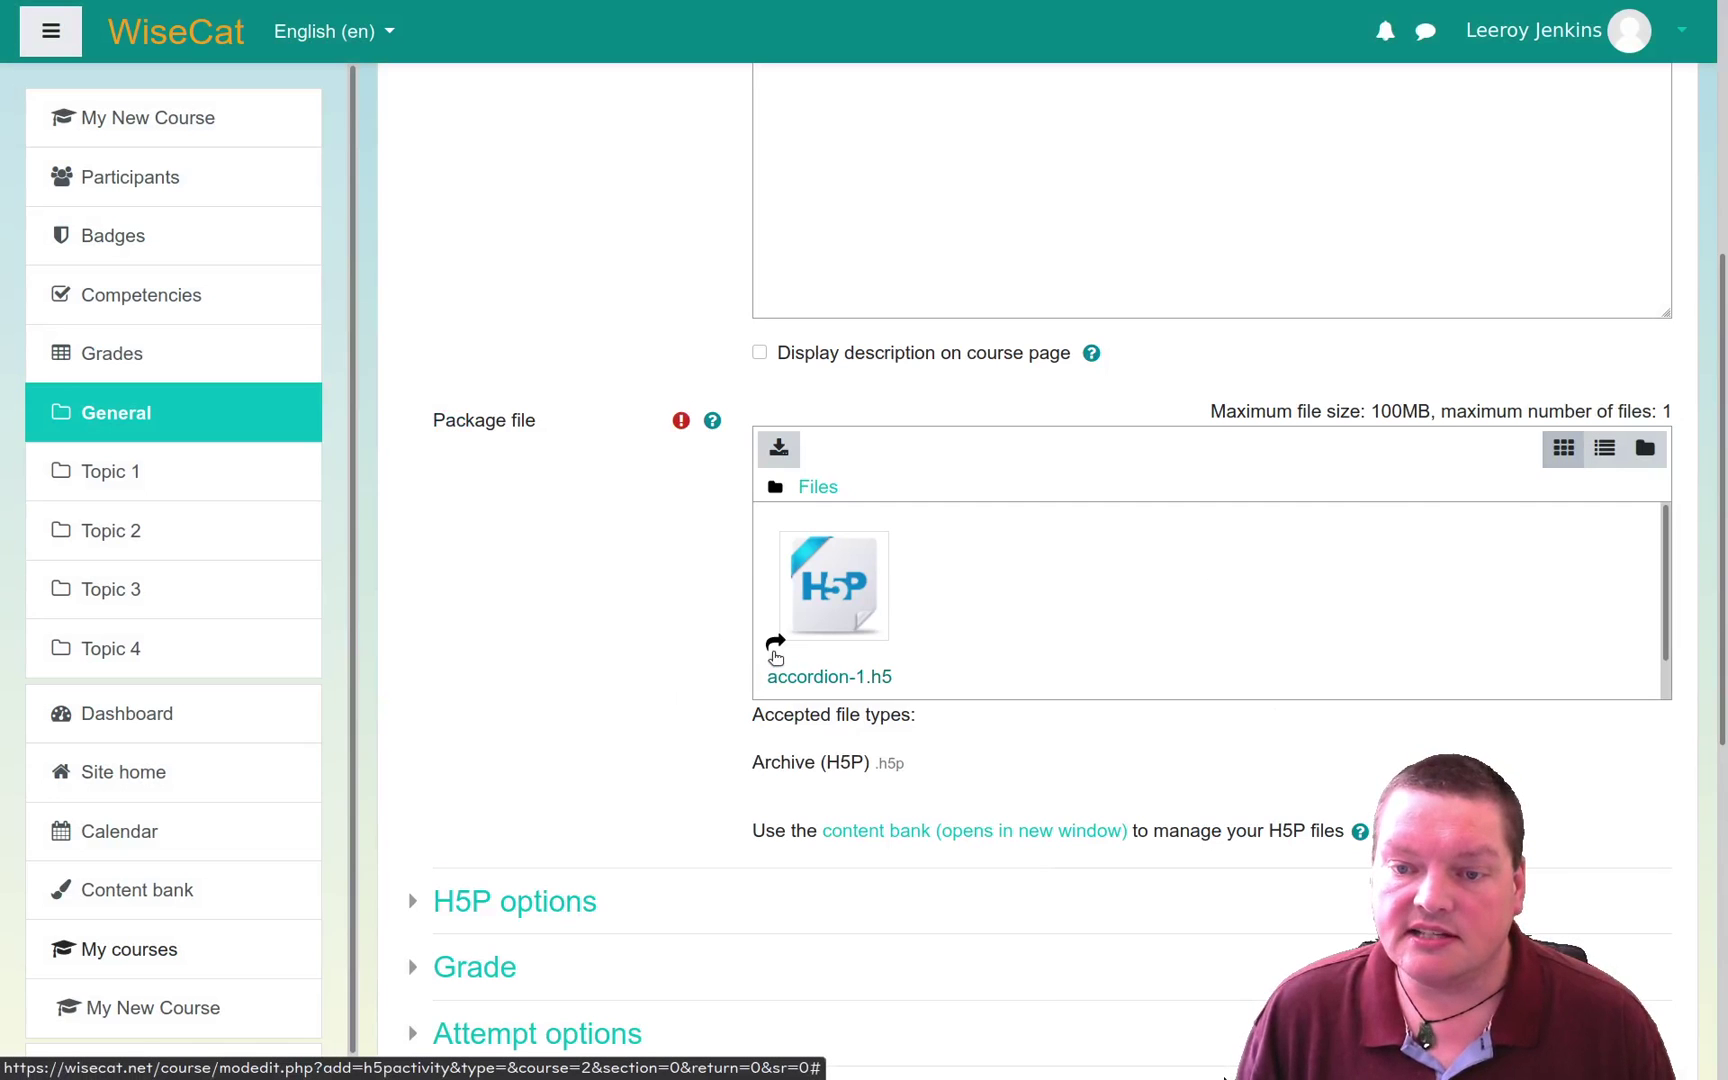
scroll(571, 721, down, 5)
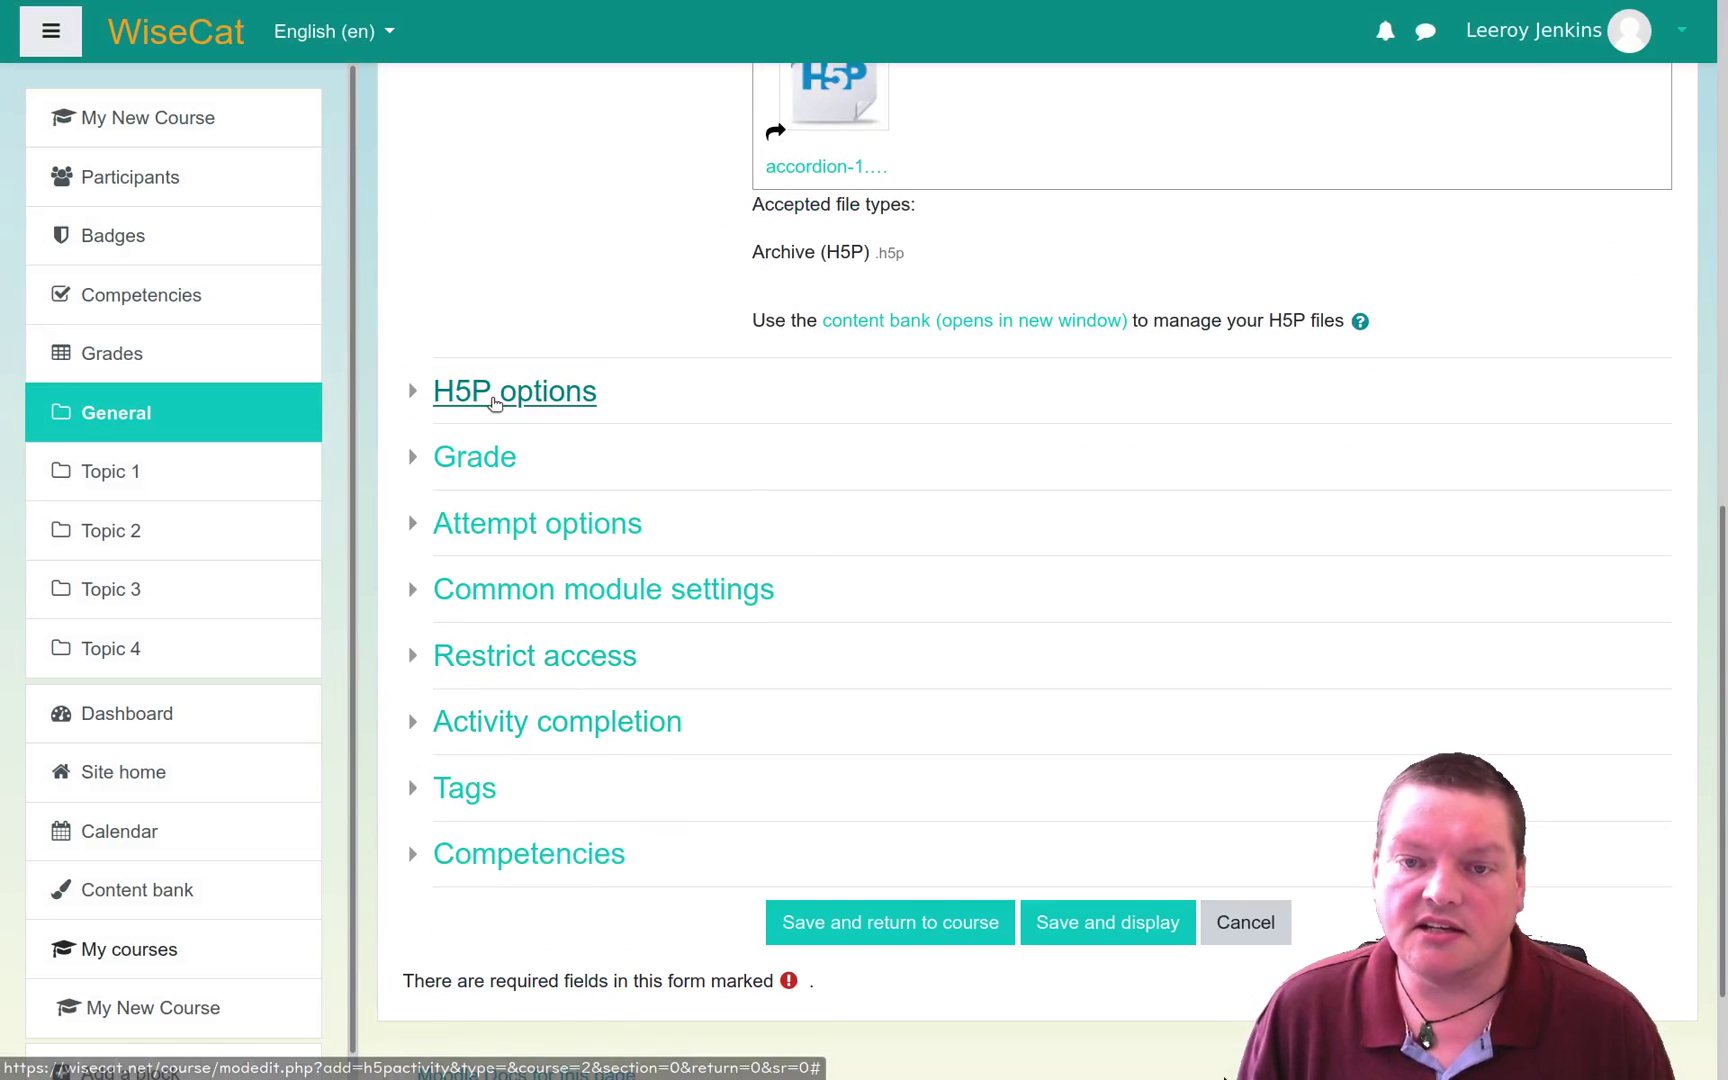
click(494, 400)
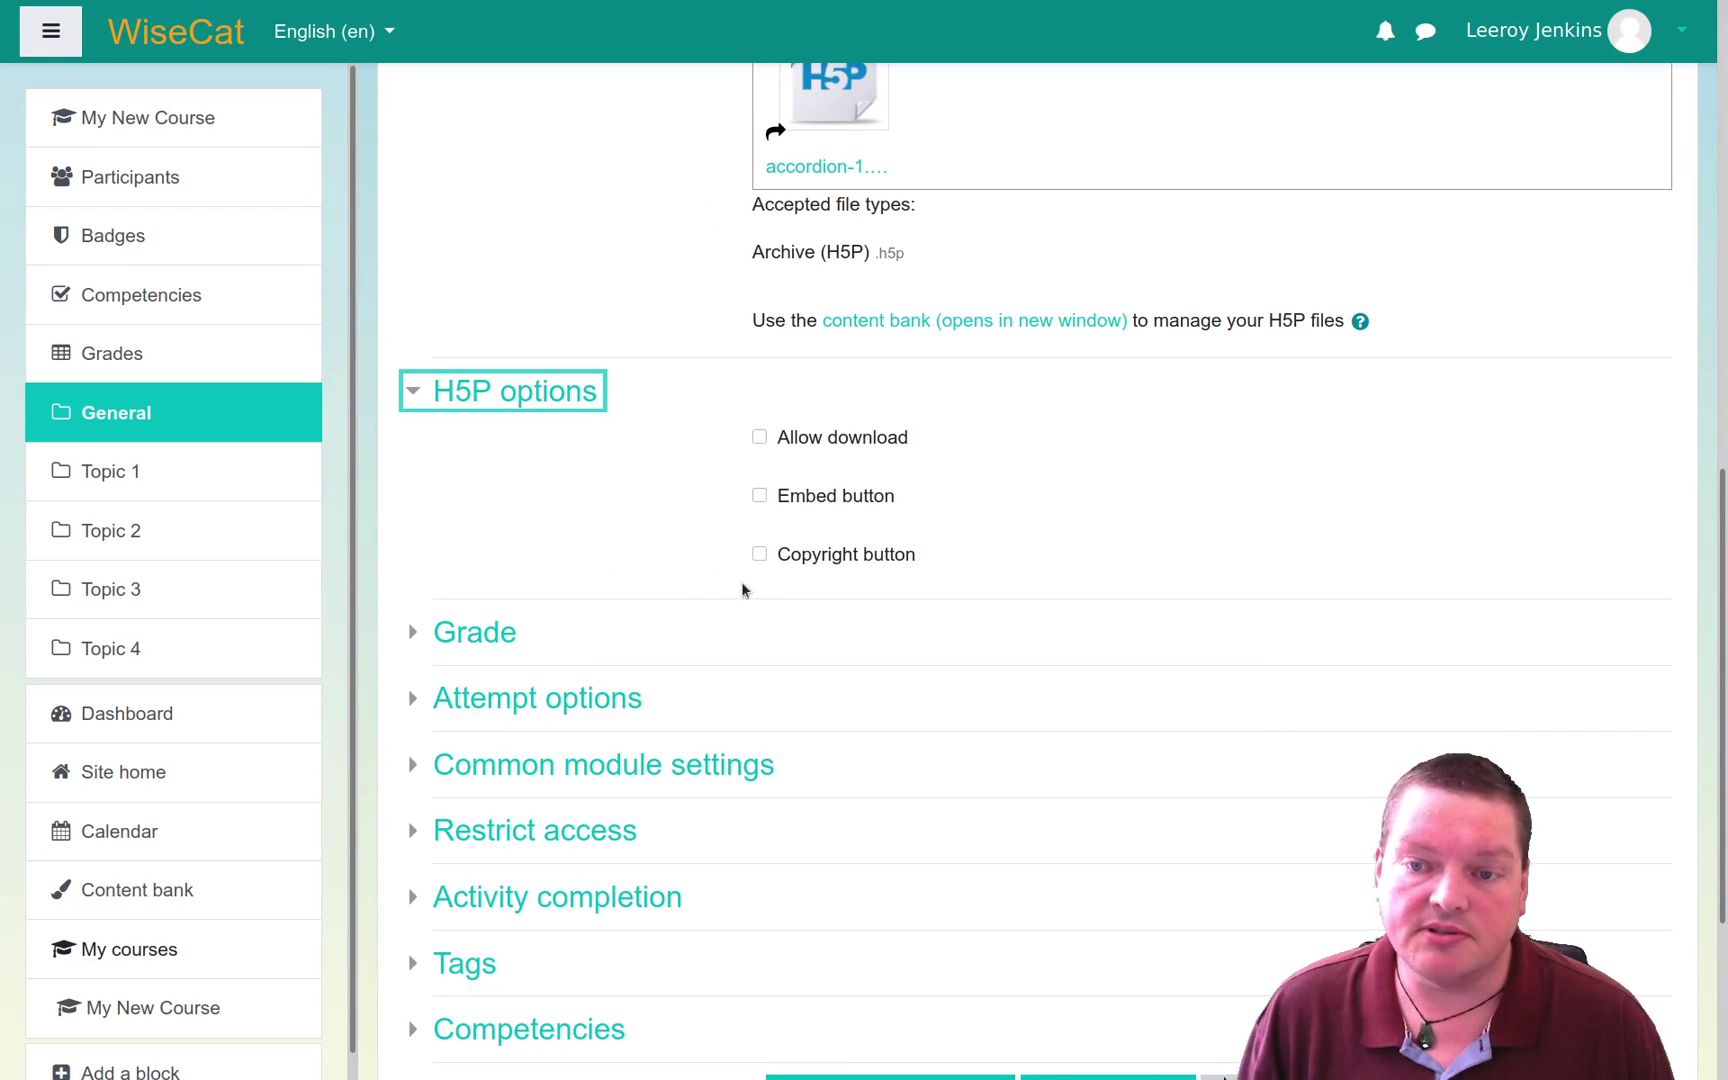
scroll(485, 645, down, 3)
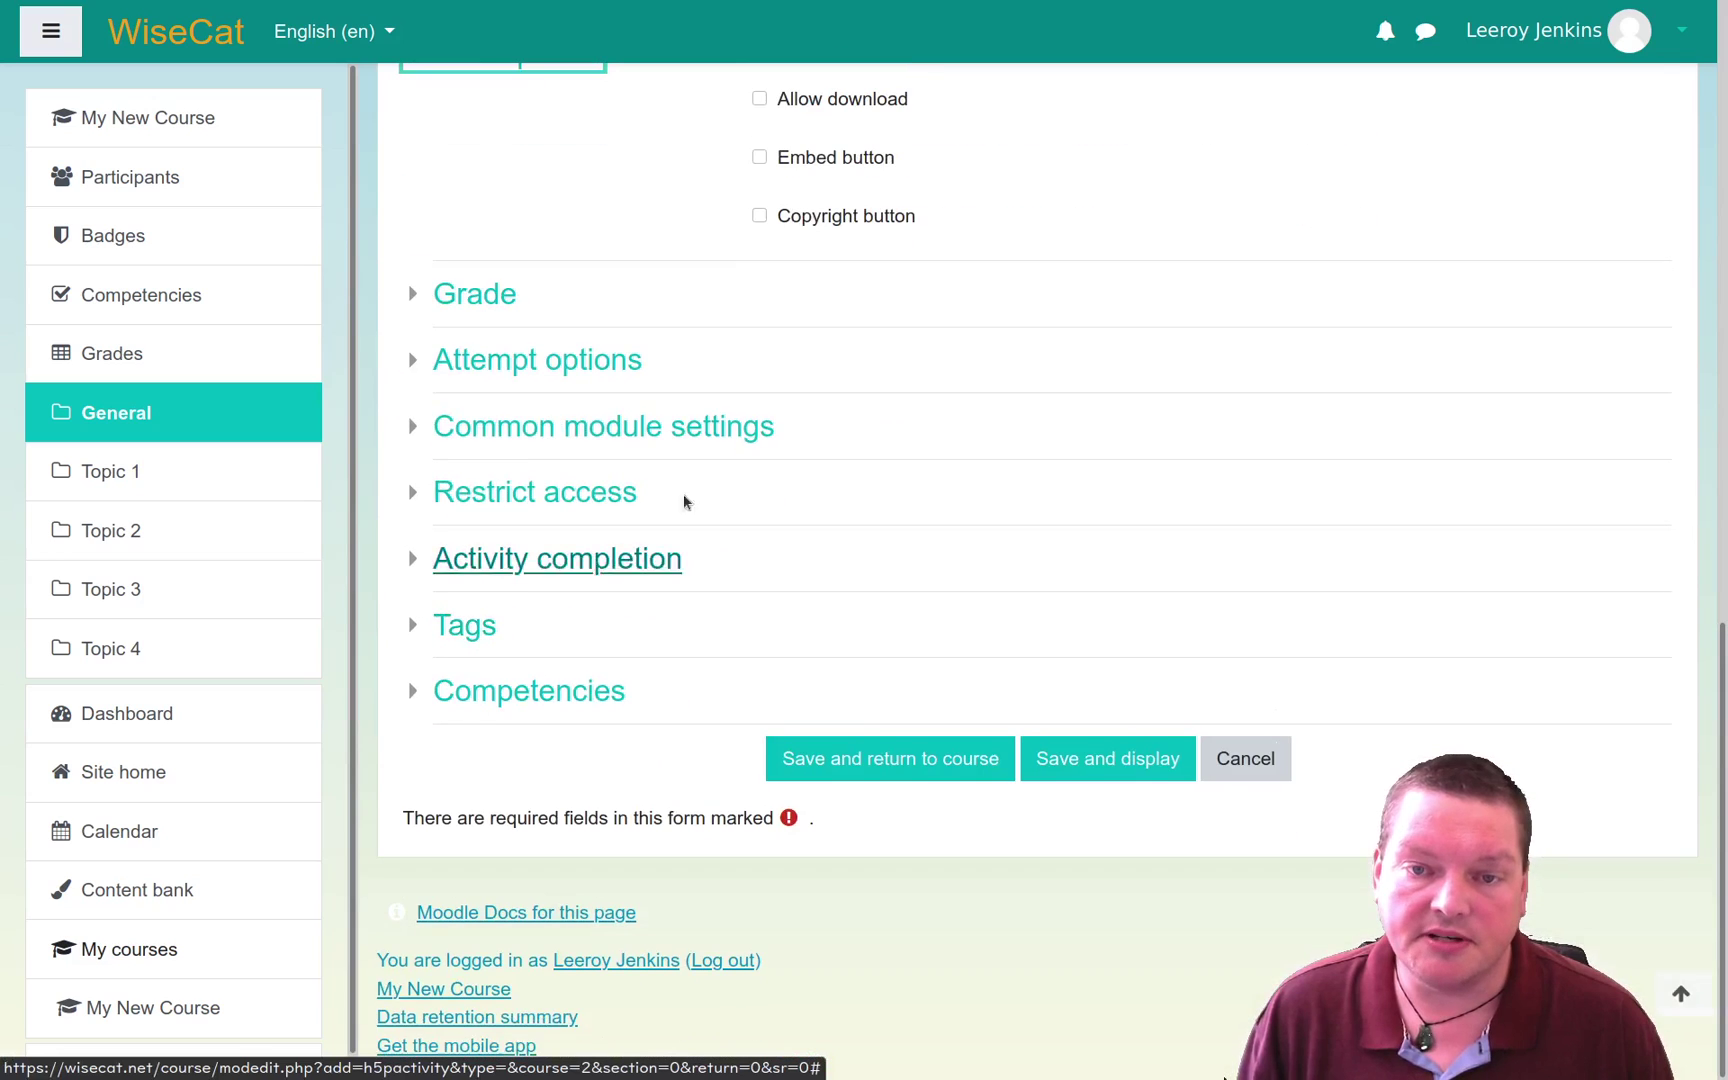
click(478, 296)
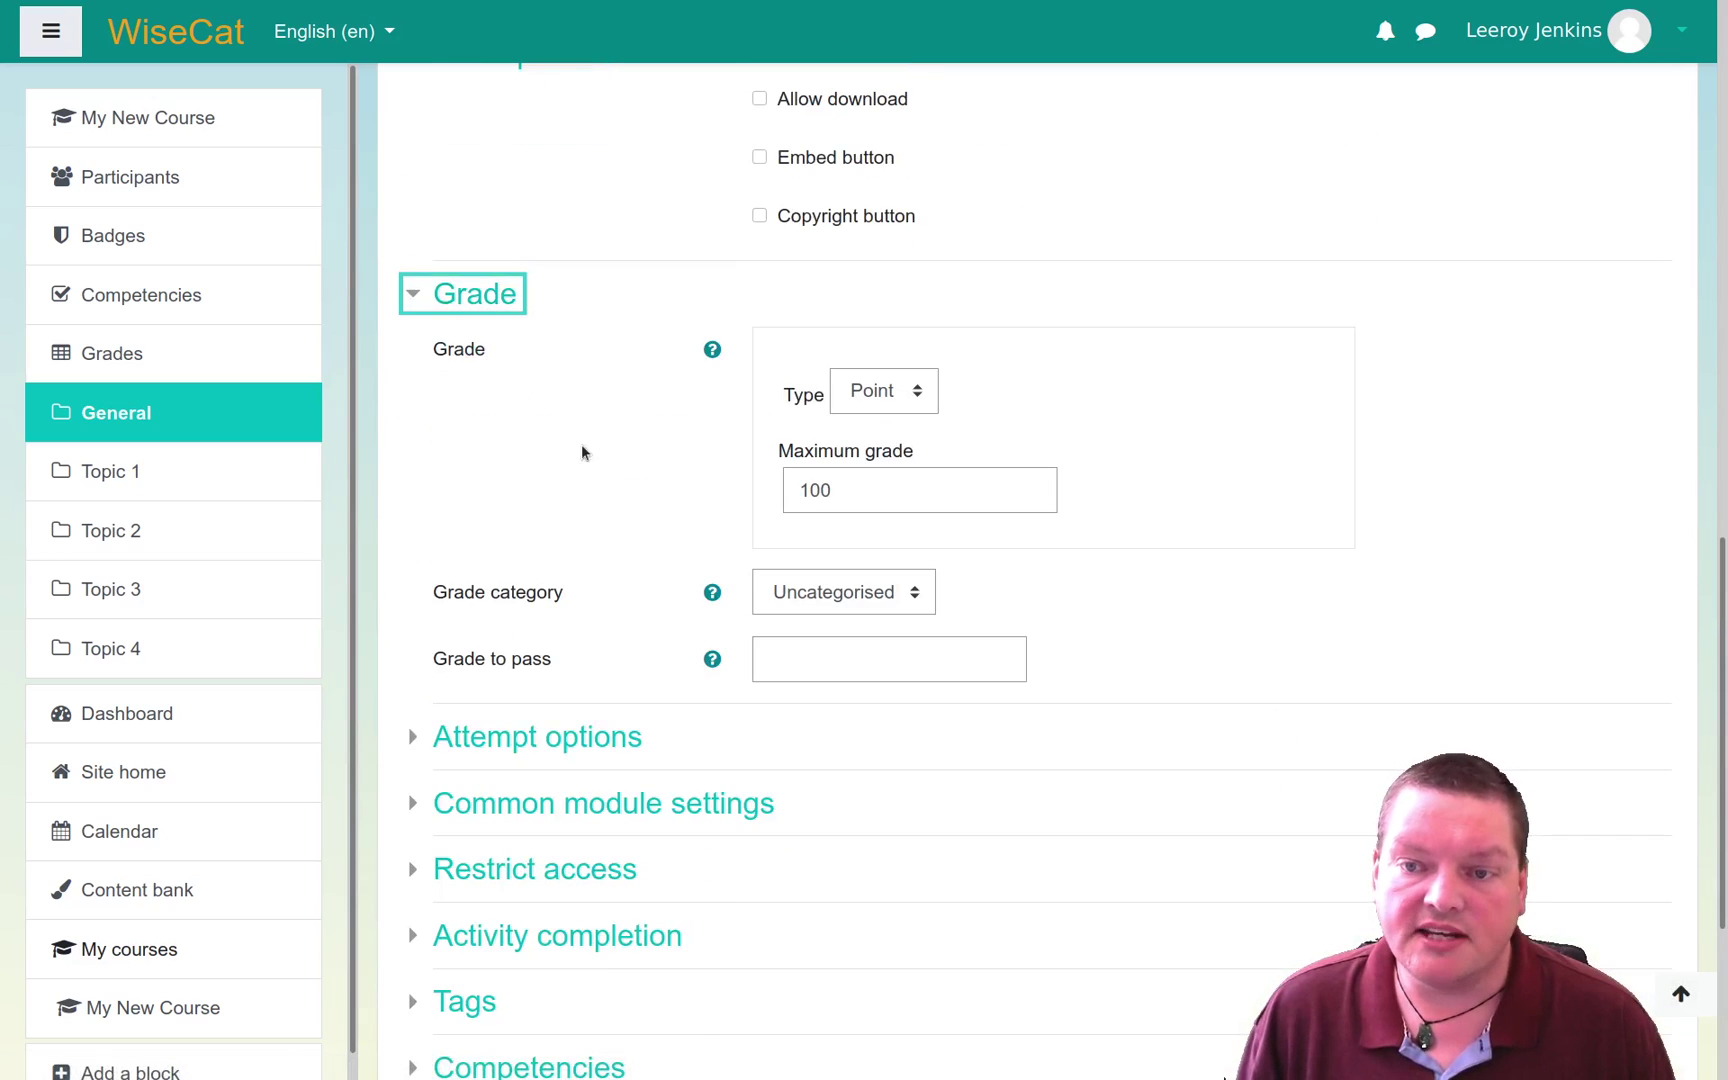
click(900, 390)
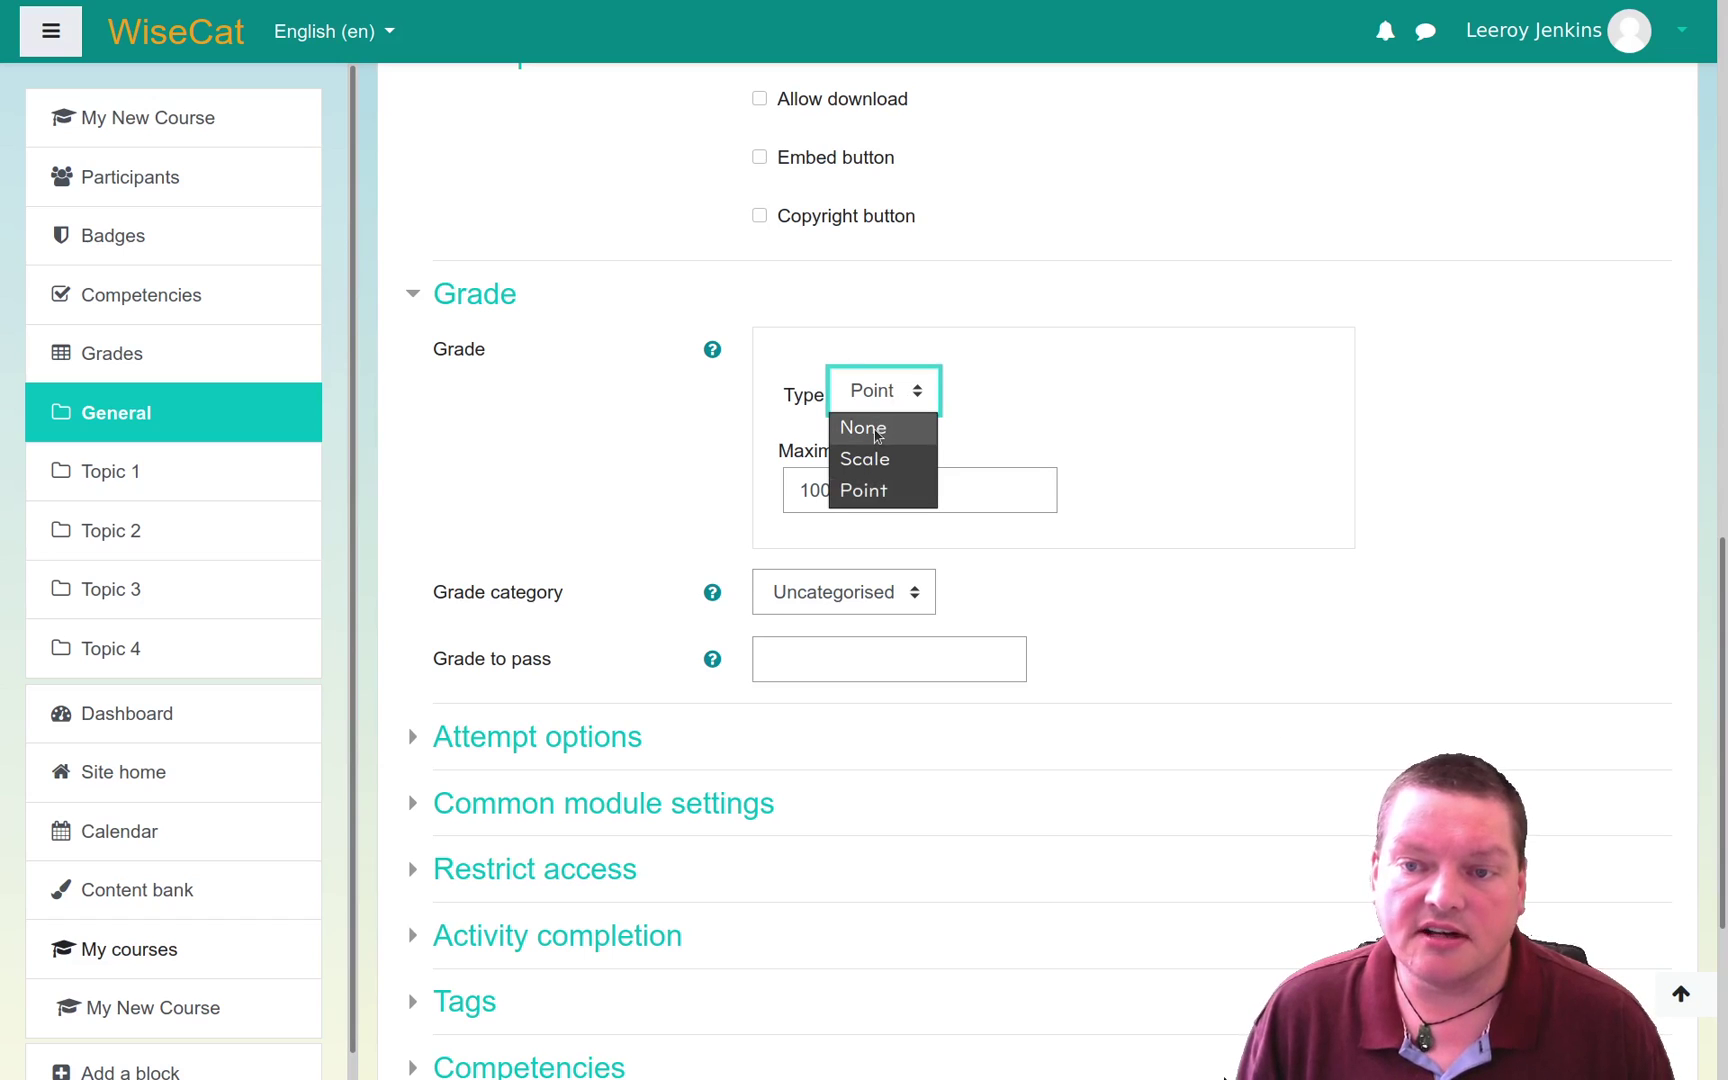
click(864, 428)
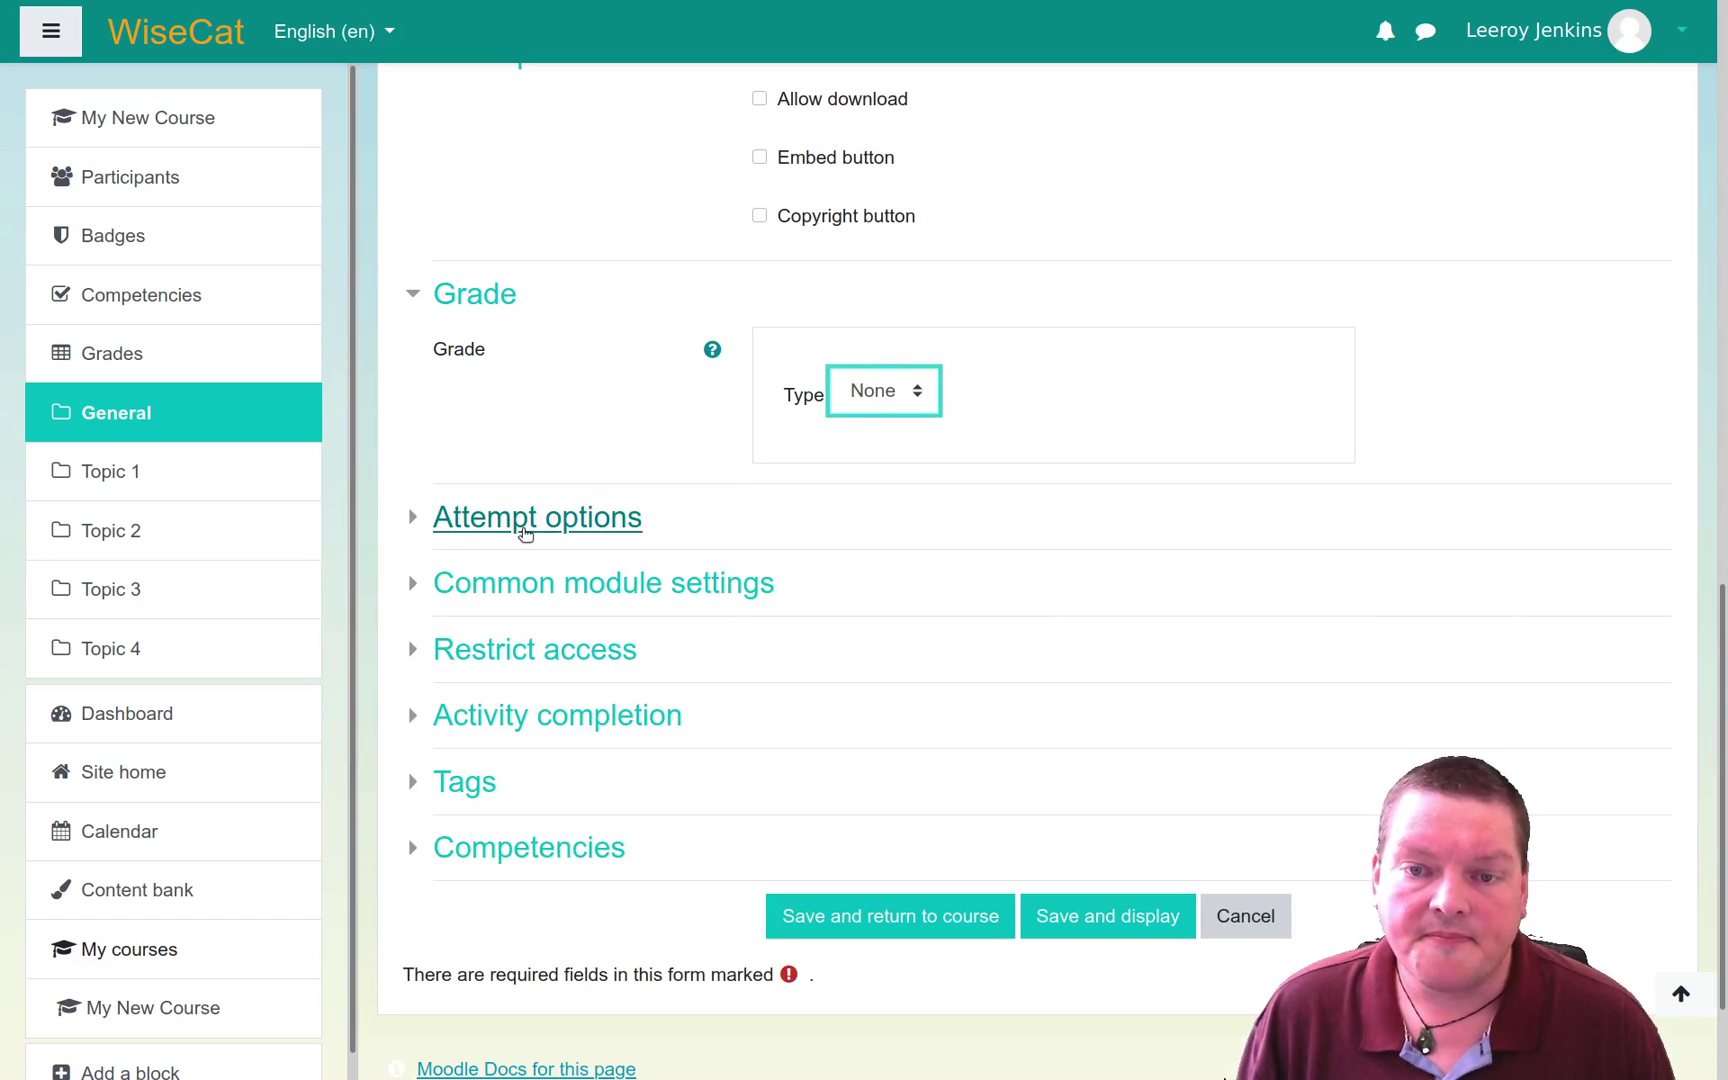
Step: Set attempt tracking to No and save the activity, returning to the course
click(525, 520)
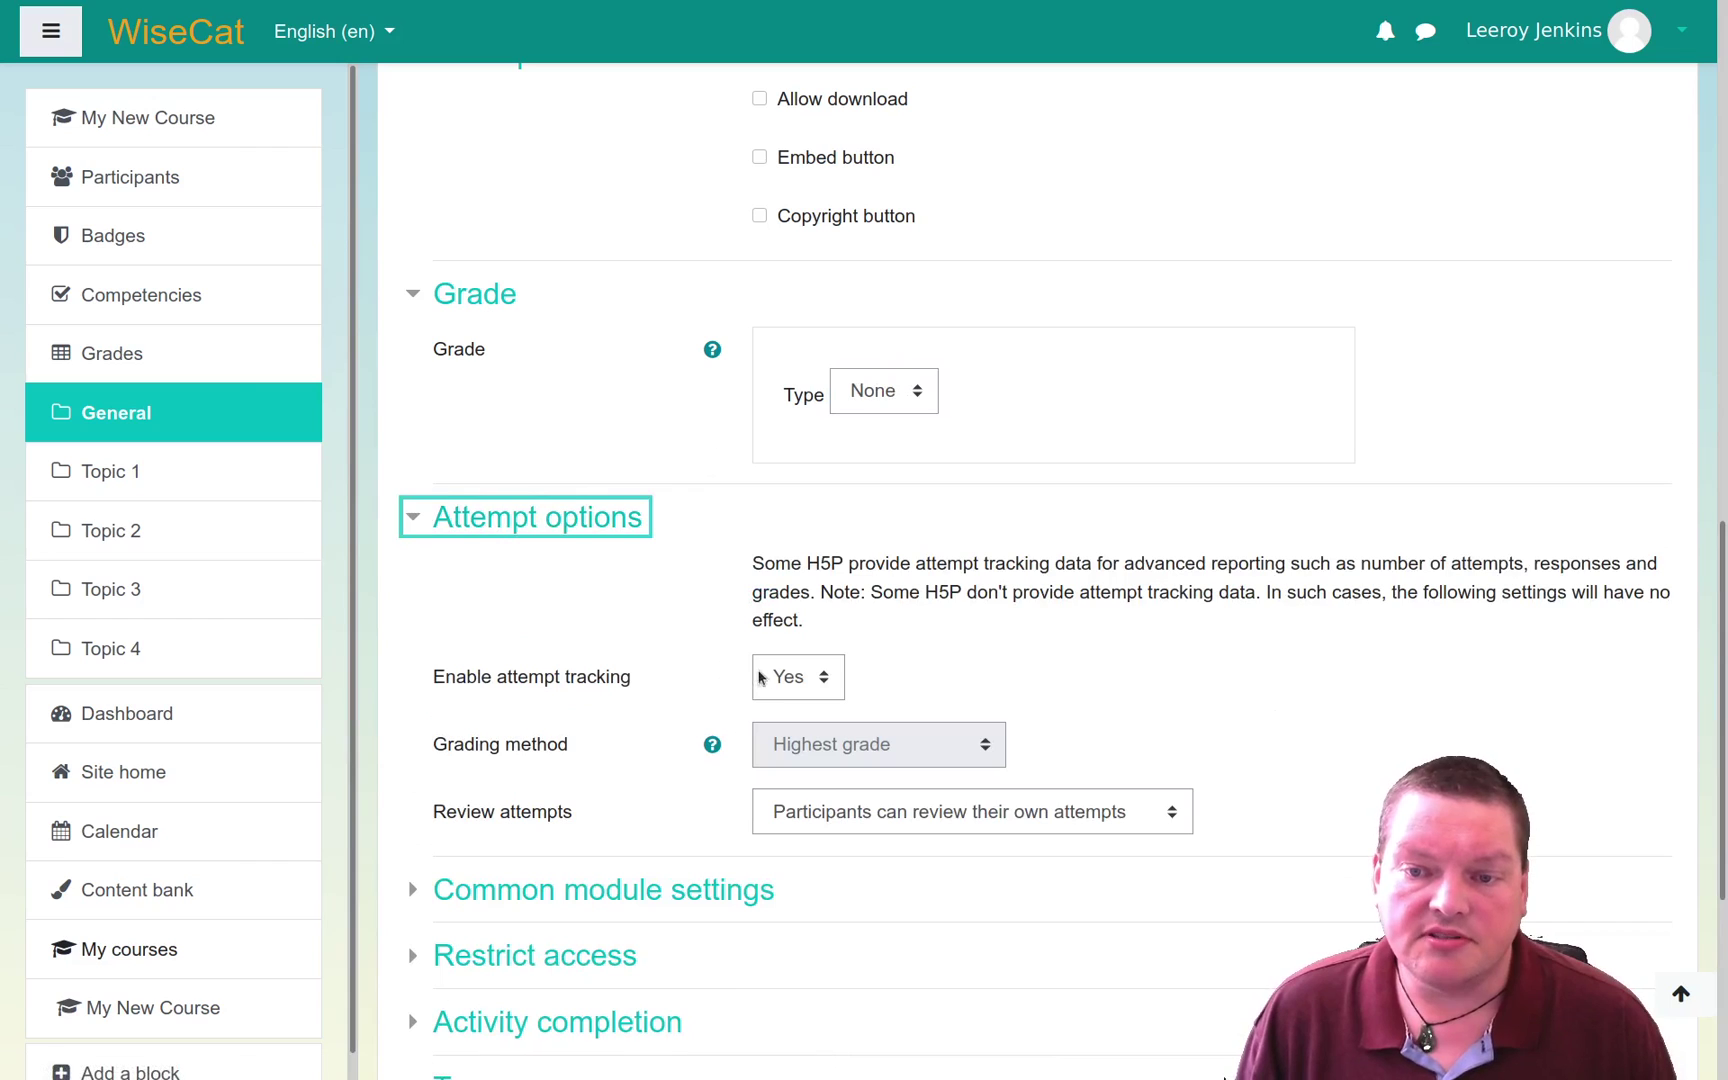
click(780, 682)
click(775, 745)
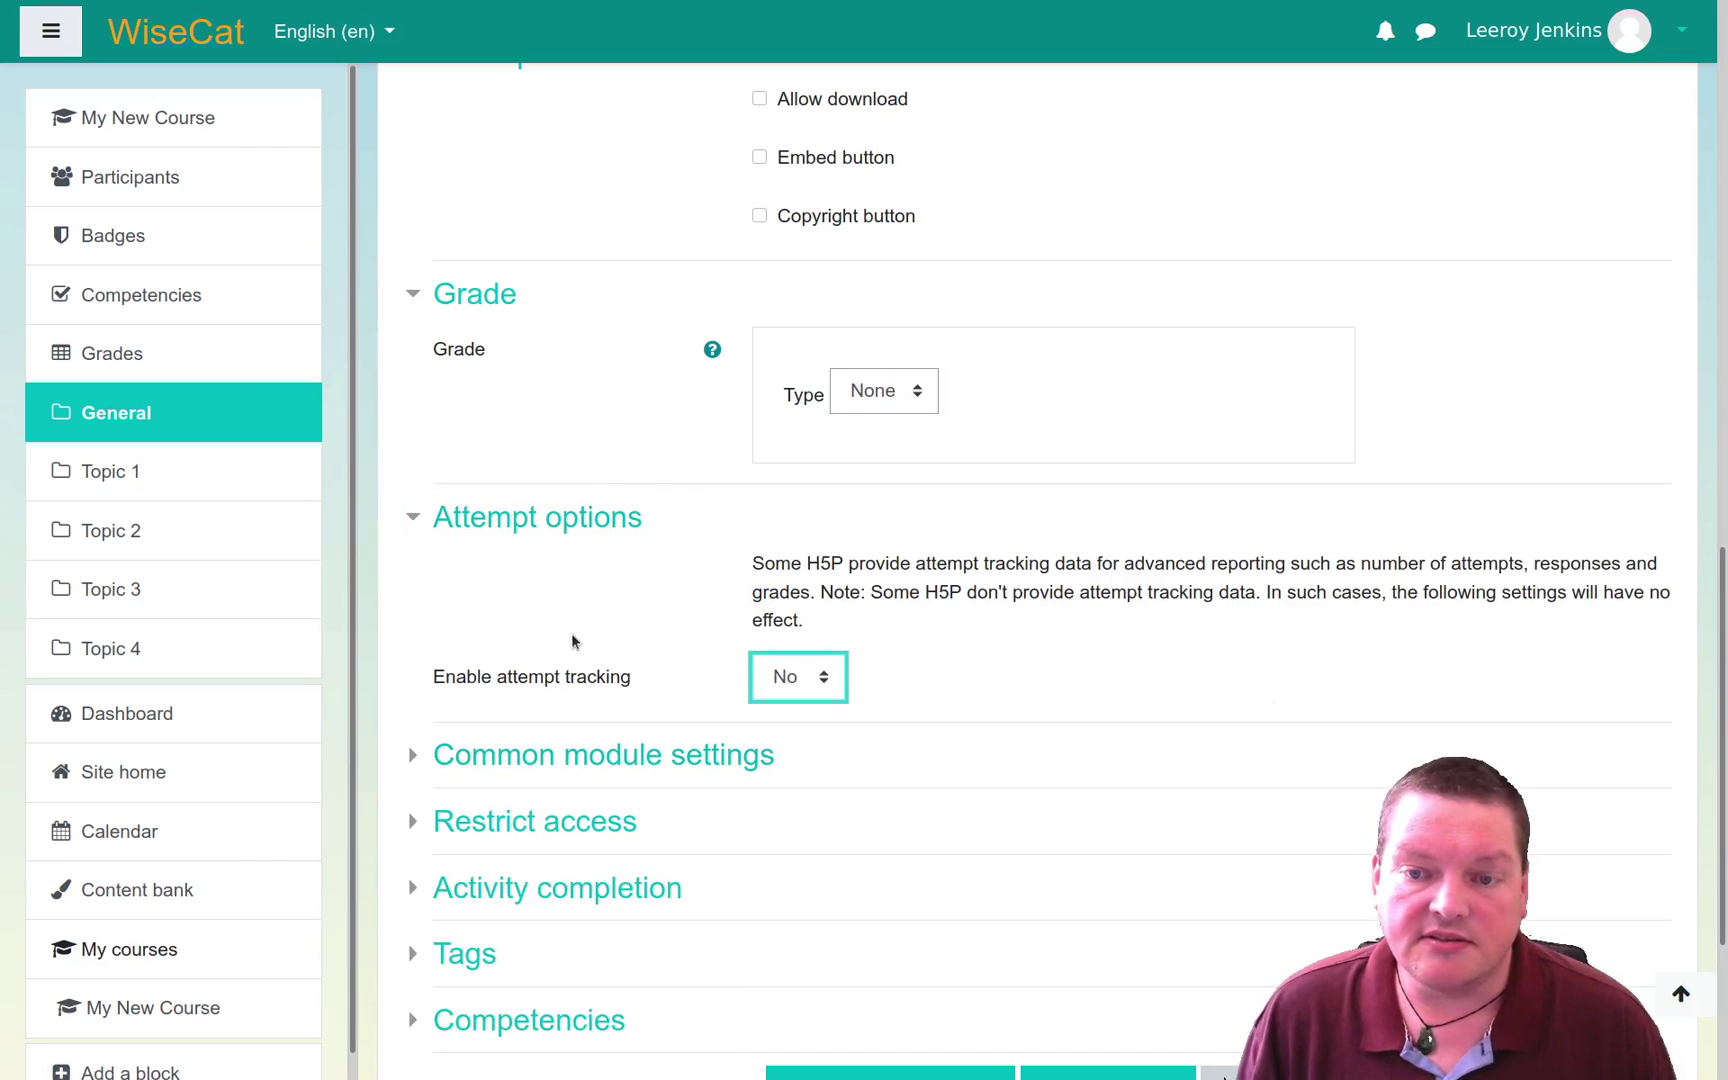
click(575, 640)
scroll(575, 640, down, 3)
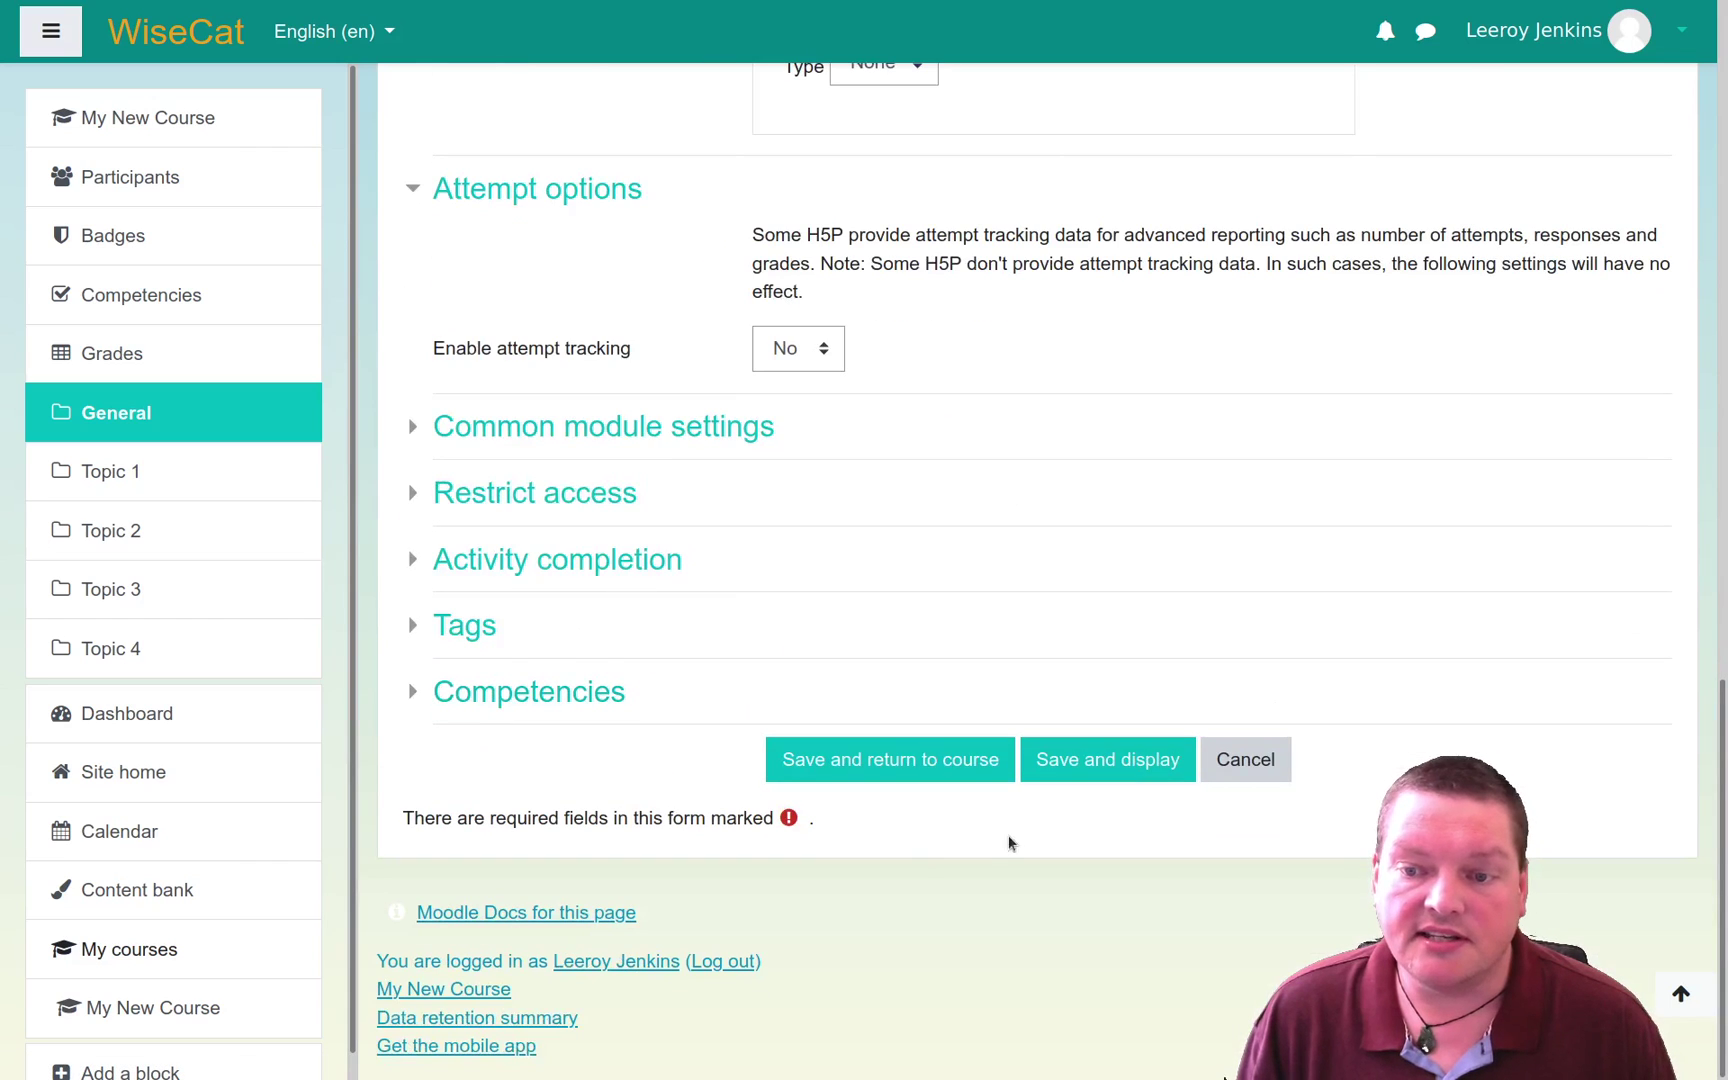
click(963, 772)
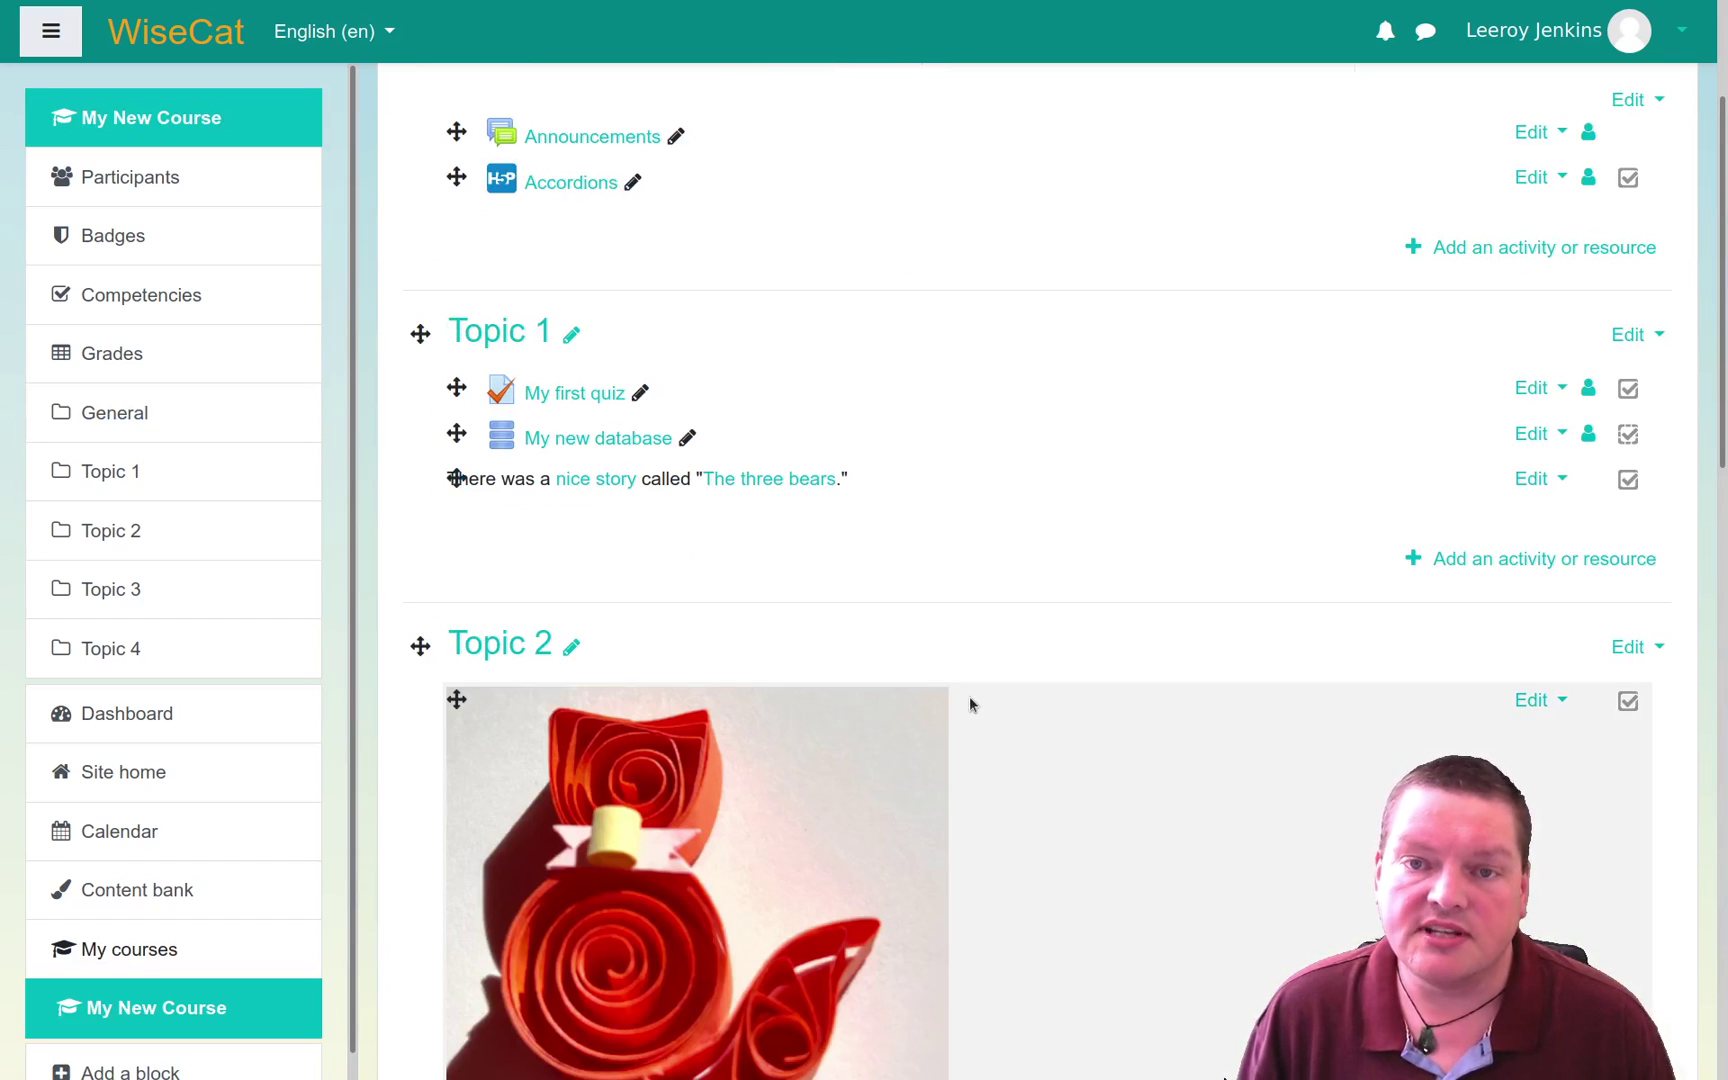
Step: Turn editing off and open the Accordions activity
scroll(614, 566, up, 3)
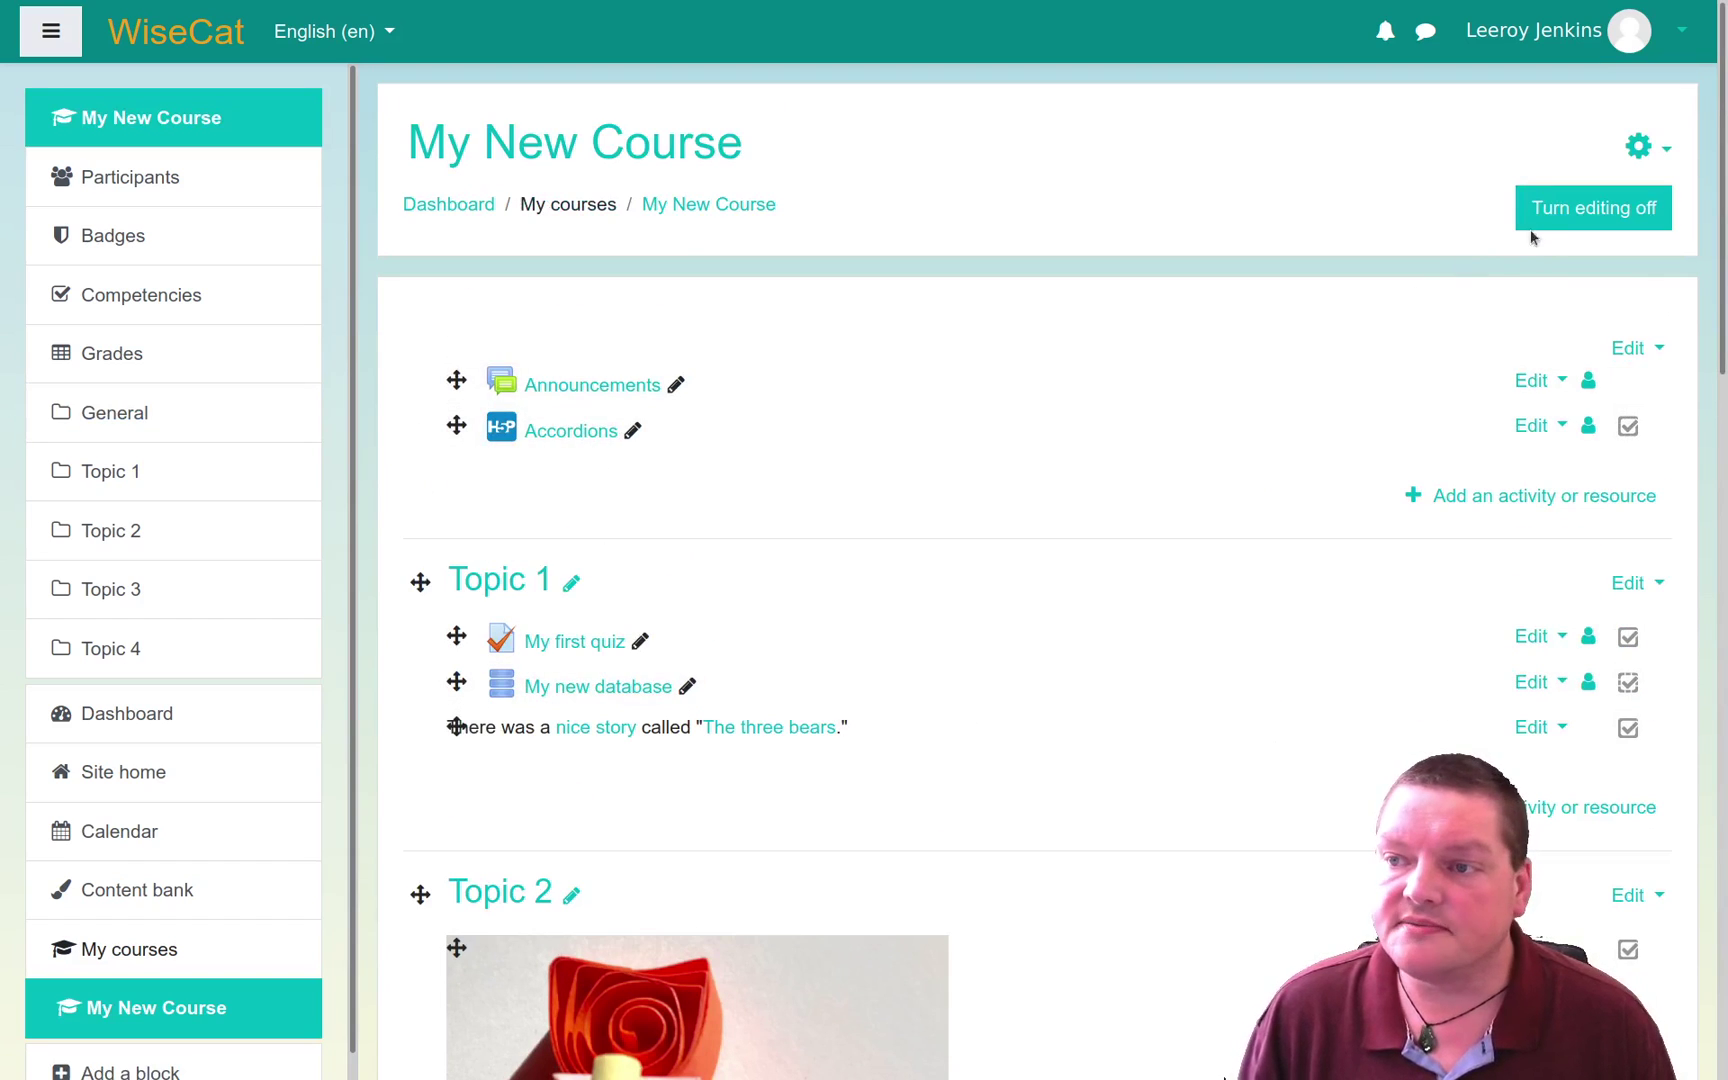
click(1593, 208)
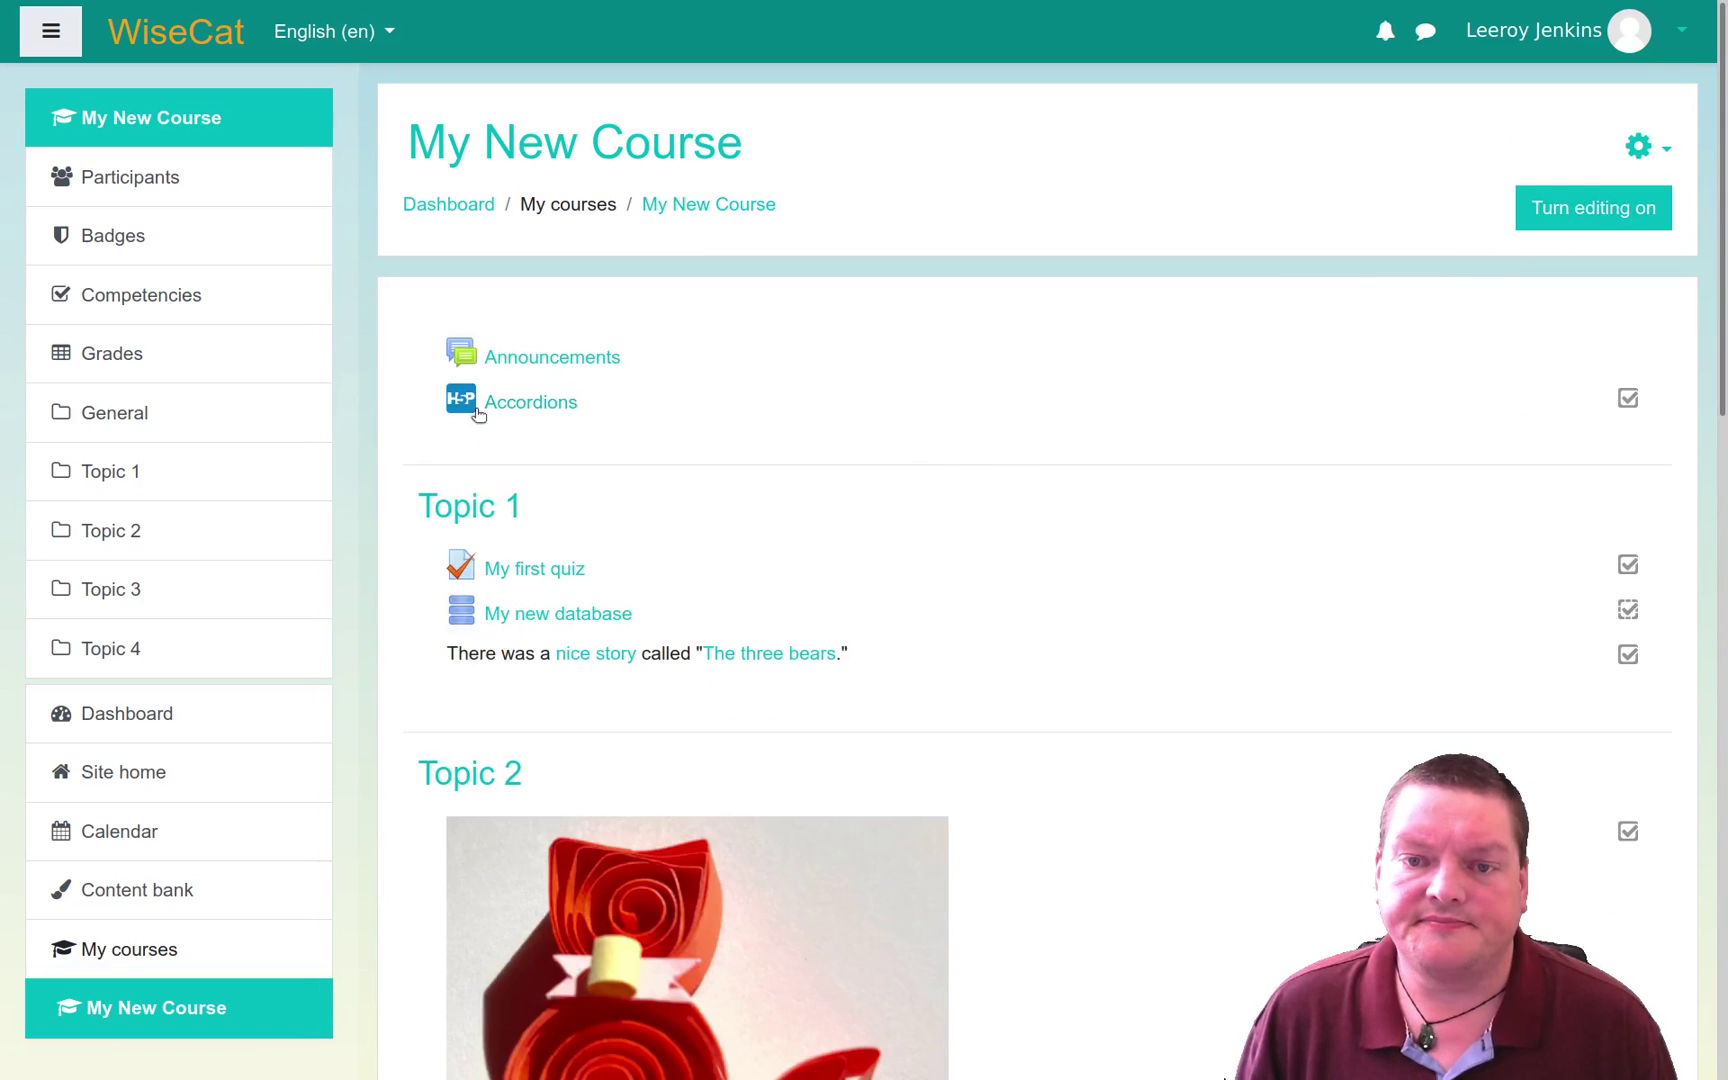
click(559, 408)
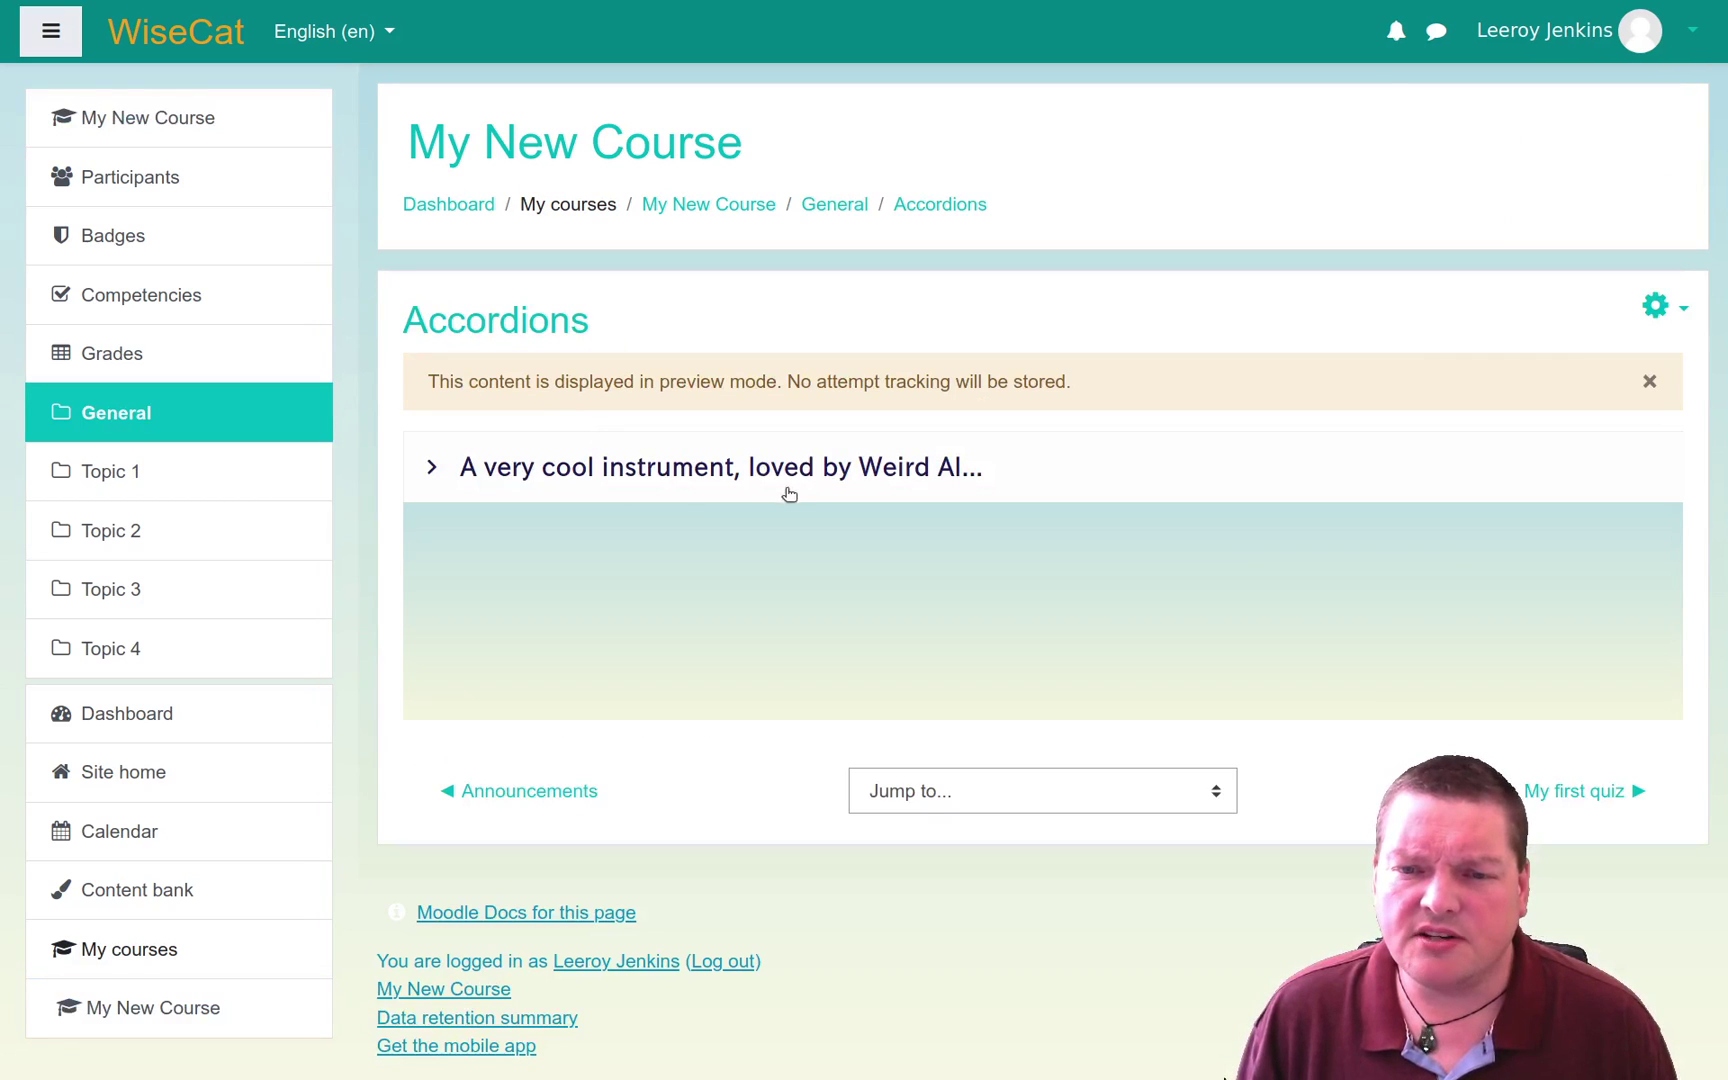
Step: Toggle the instrument question to reveal and hide 'An accordion', then return to My New Course
click(516, 472)
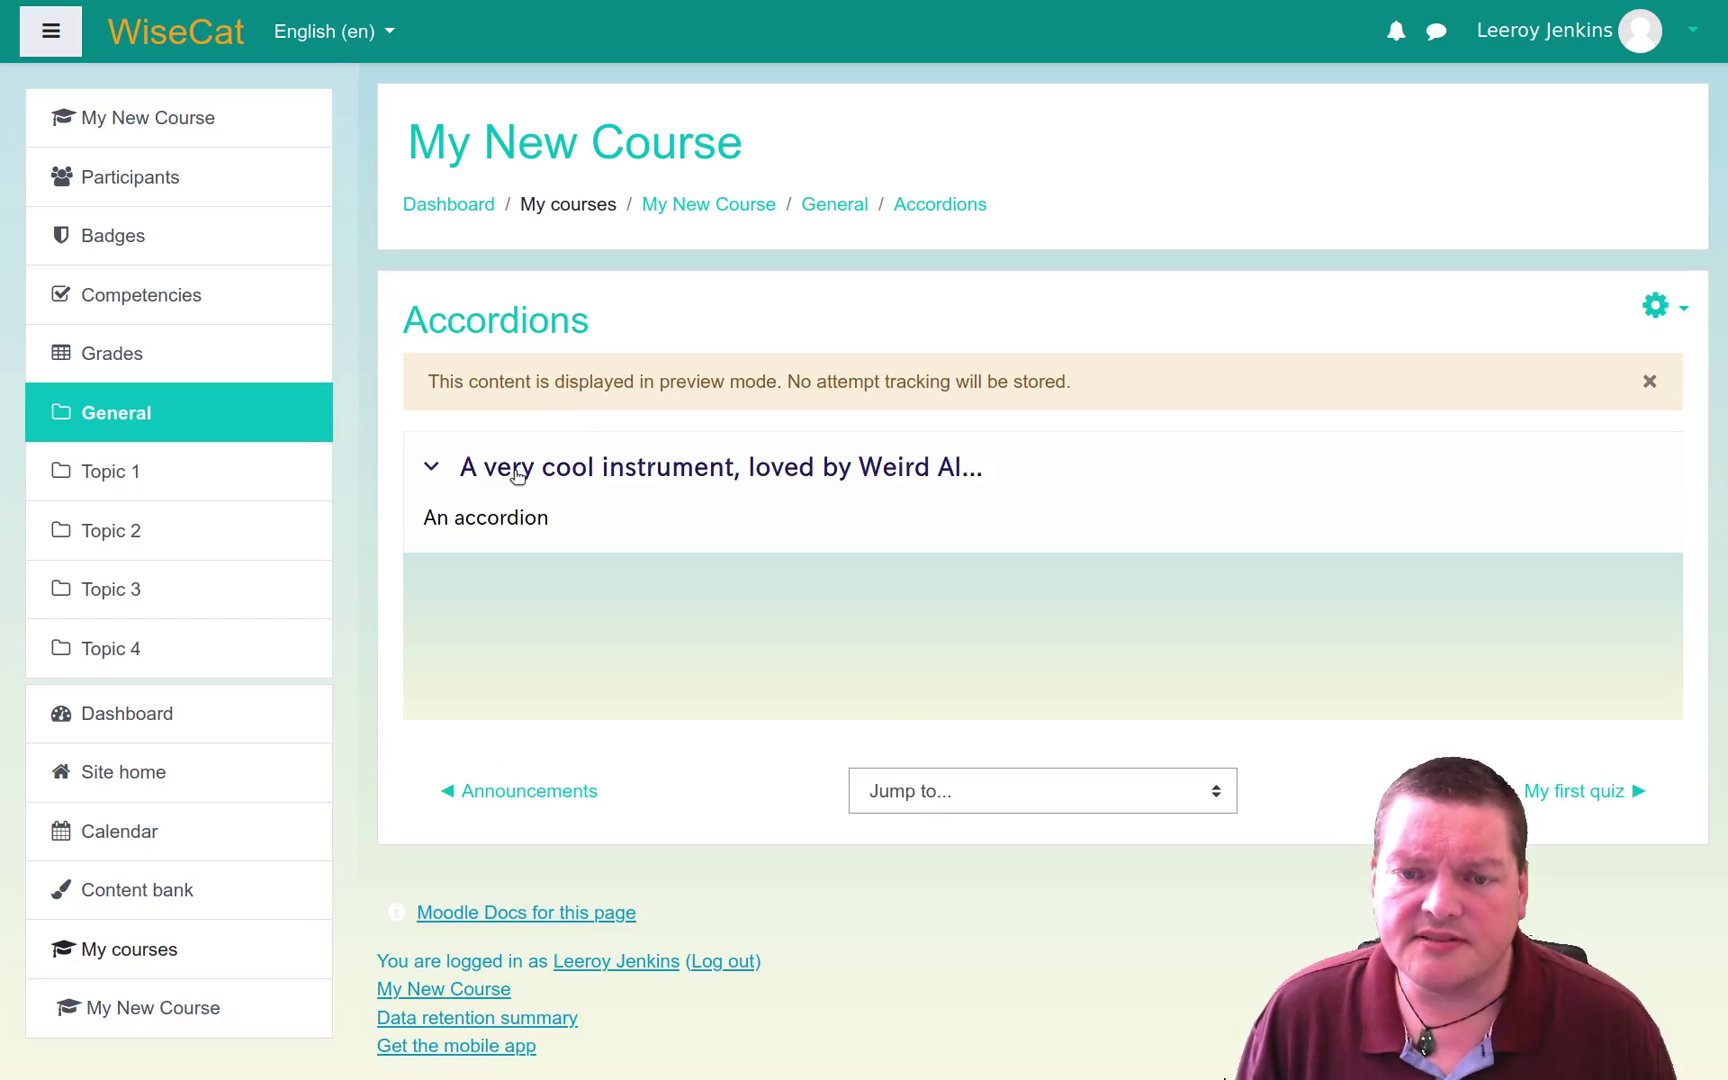
click(516, 474)
click(516, 474)
click(516, 474)
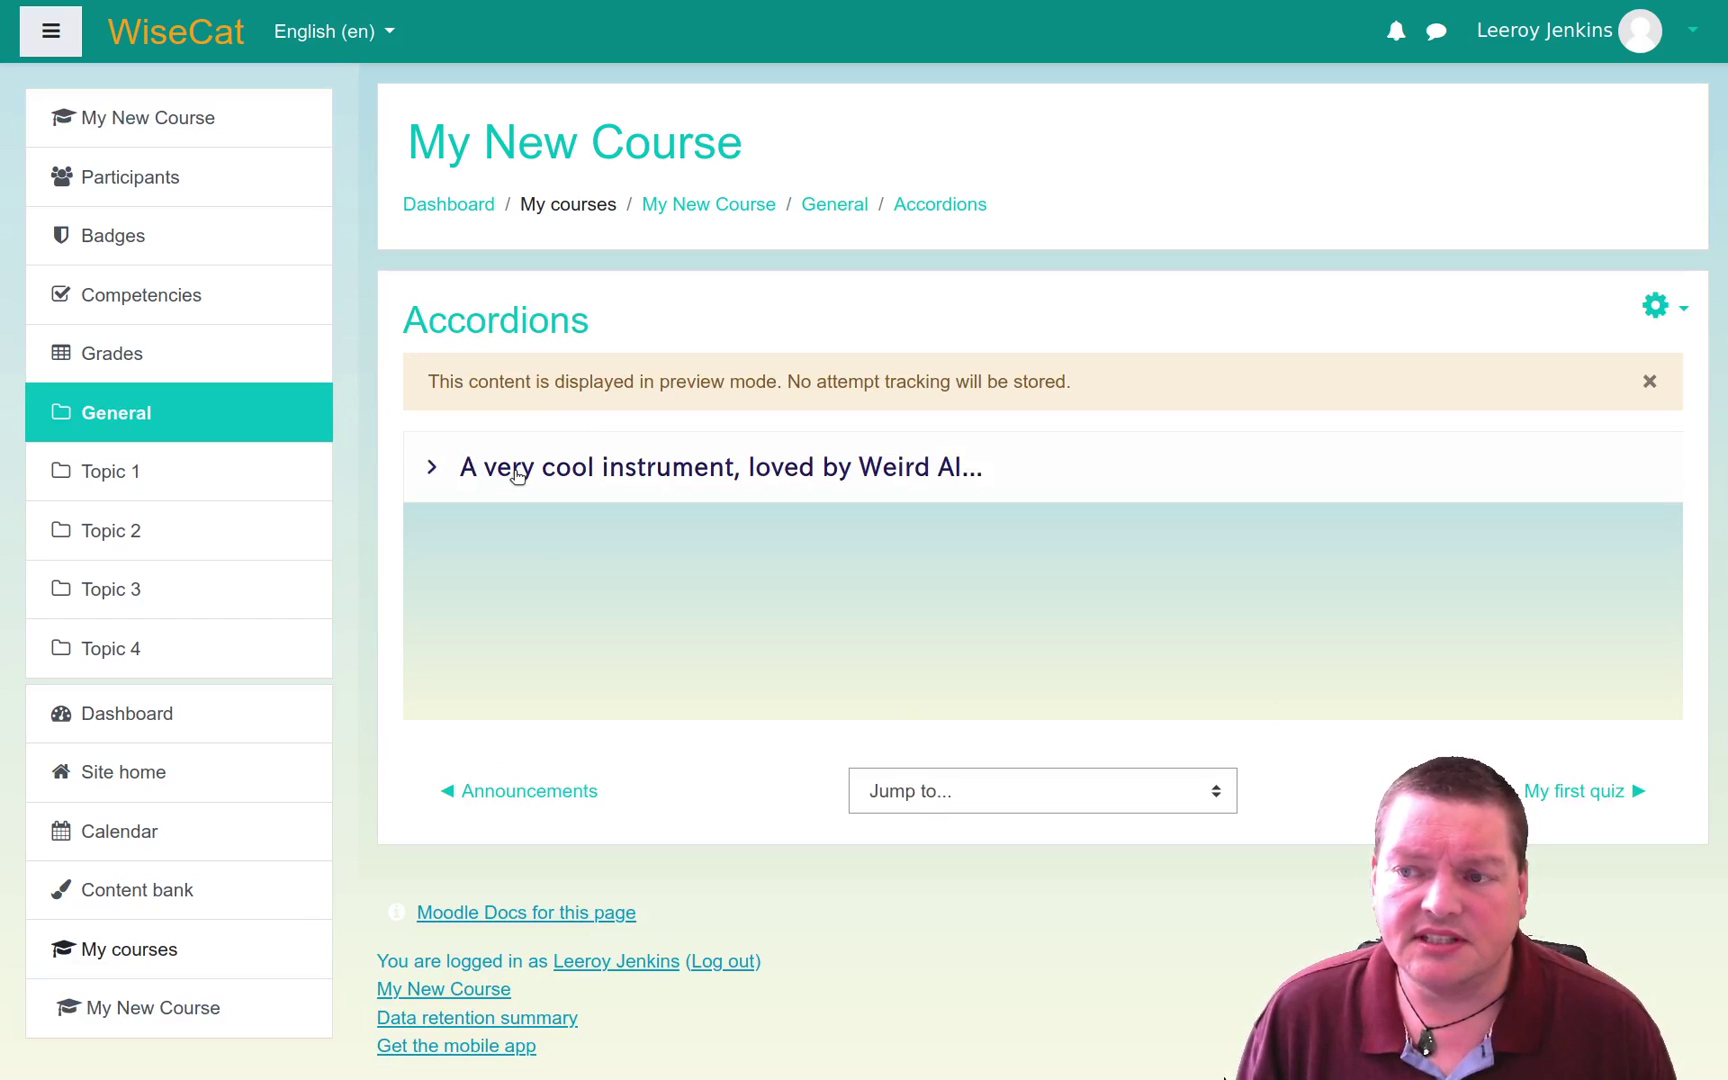
click(516, 474)
click(516, 474)
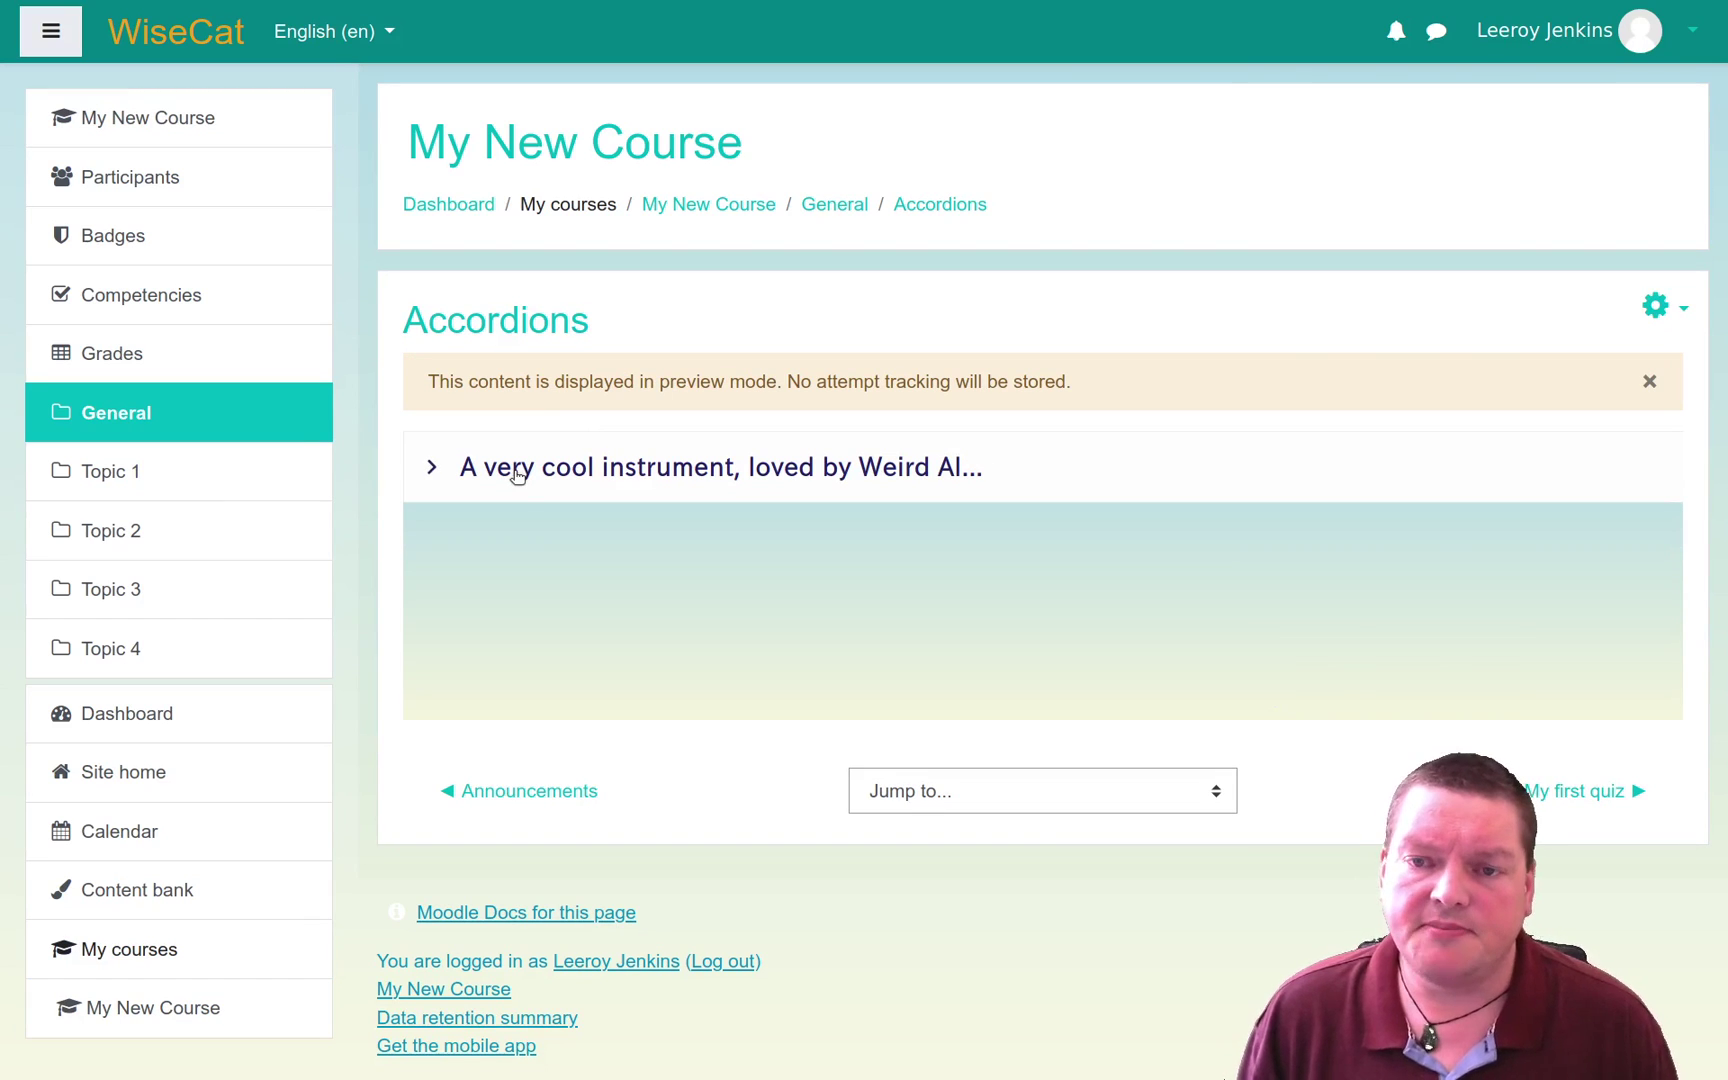
click(729, 205)
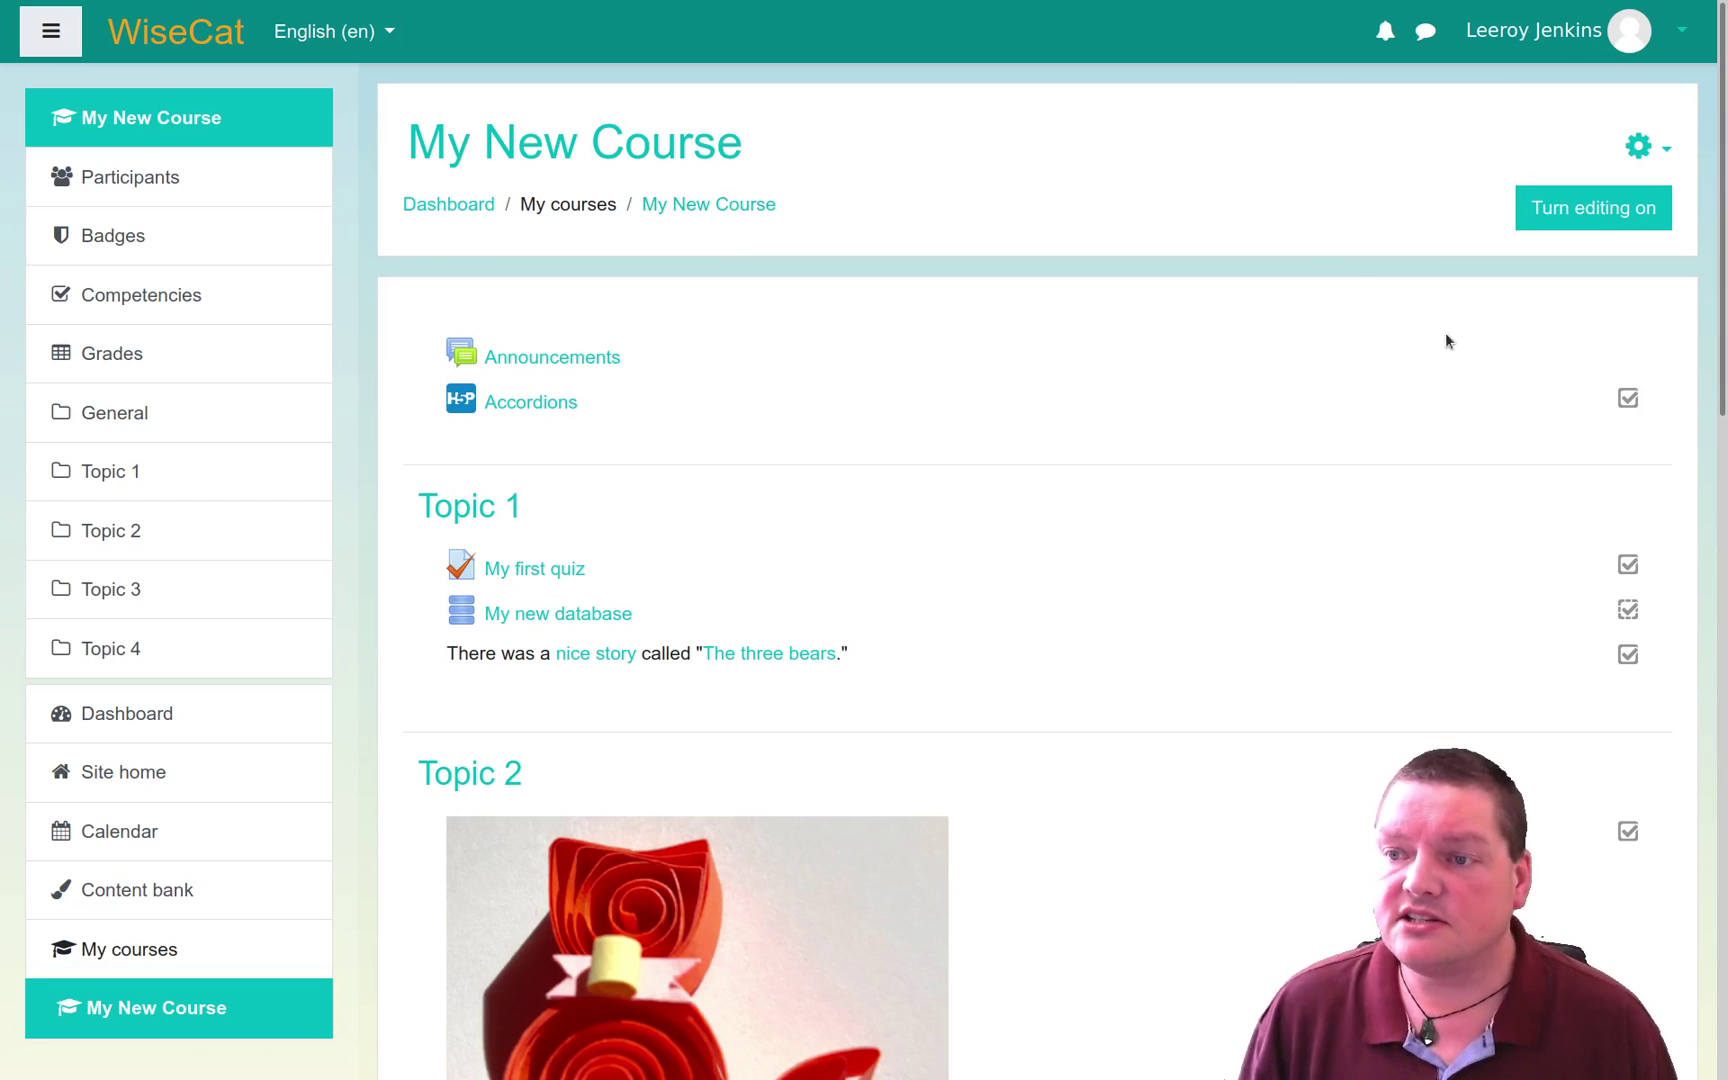
Step: Turn editing on and choose Label from Add an activity or resource under General
click(1575, 210)
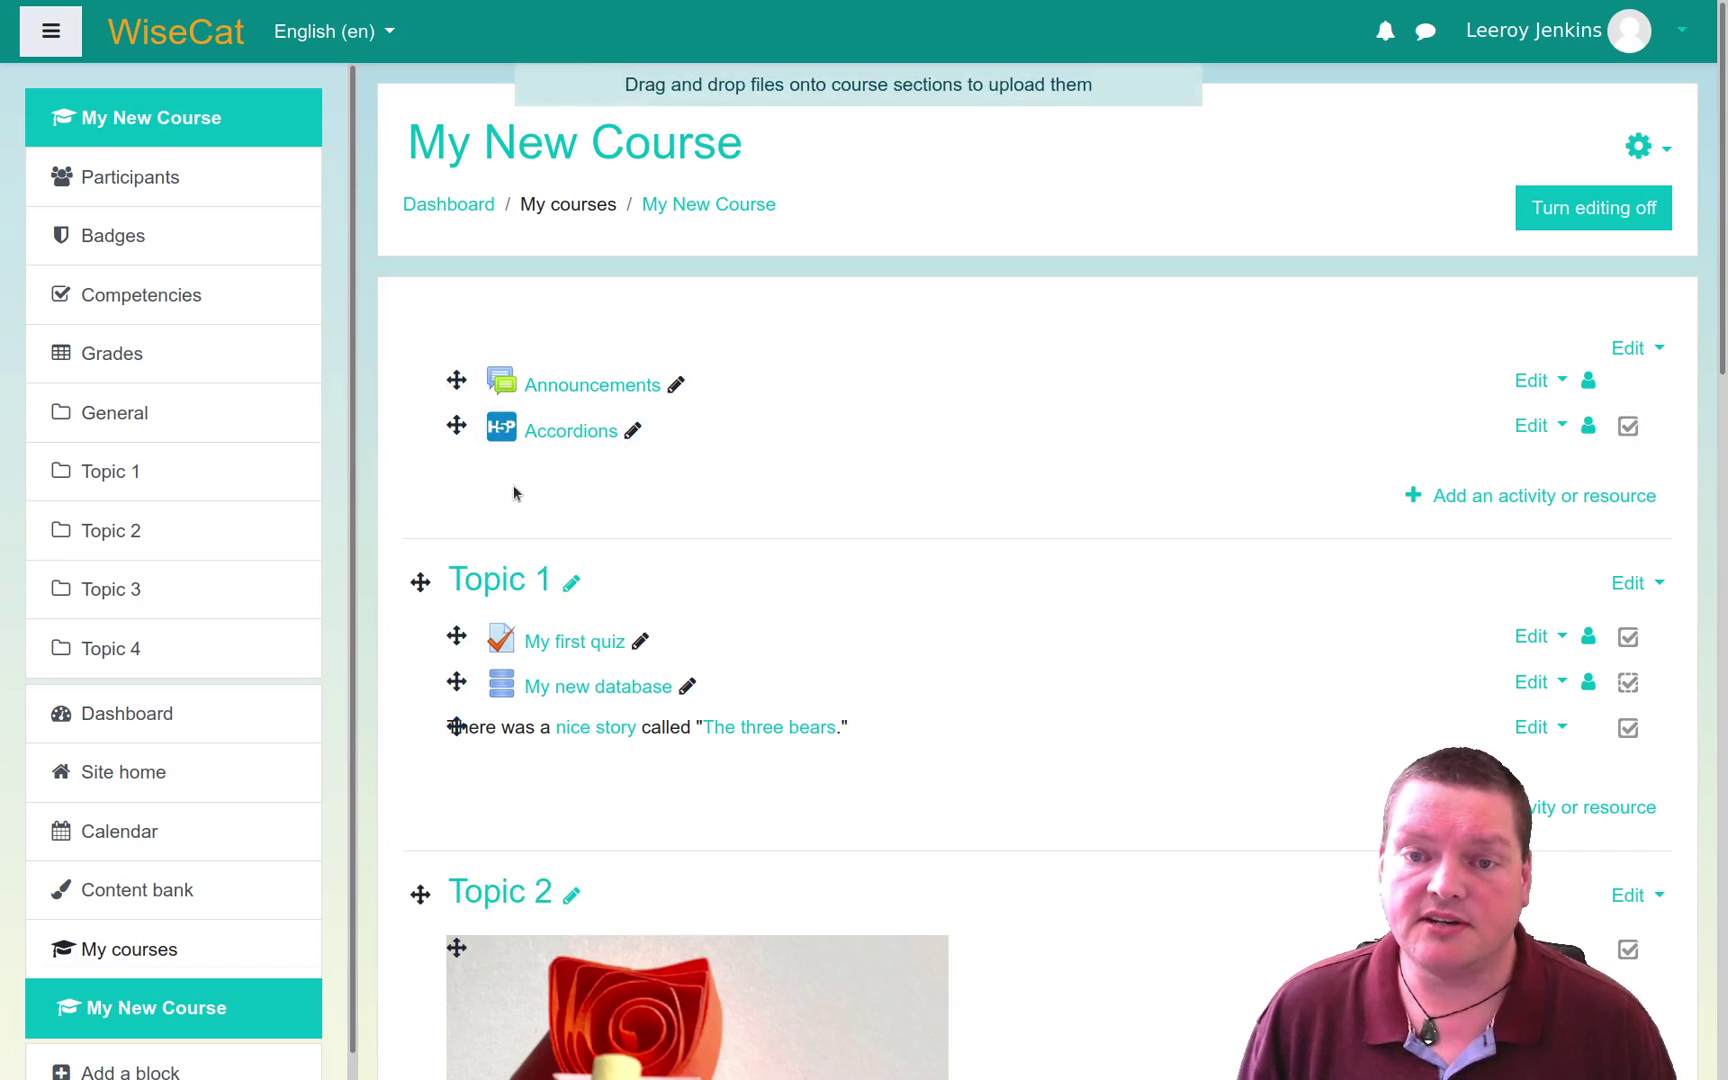
click(1488, 499)
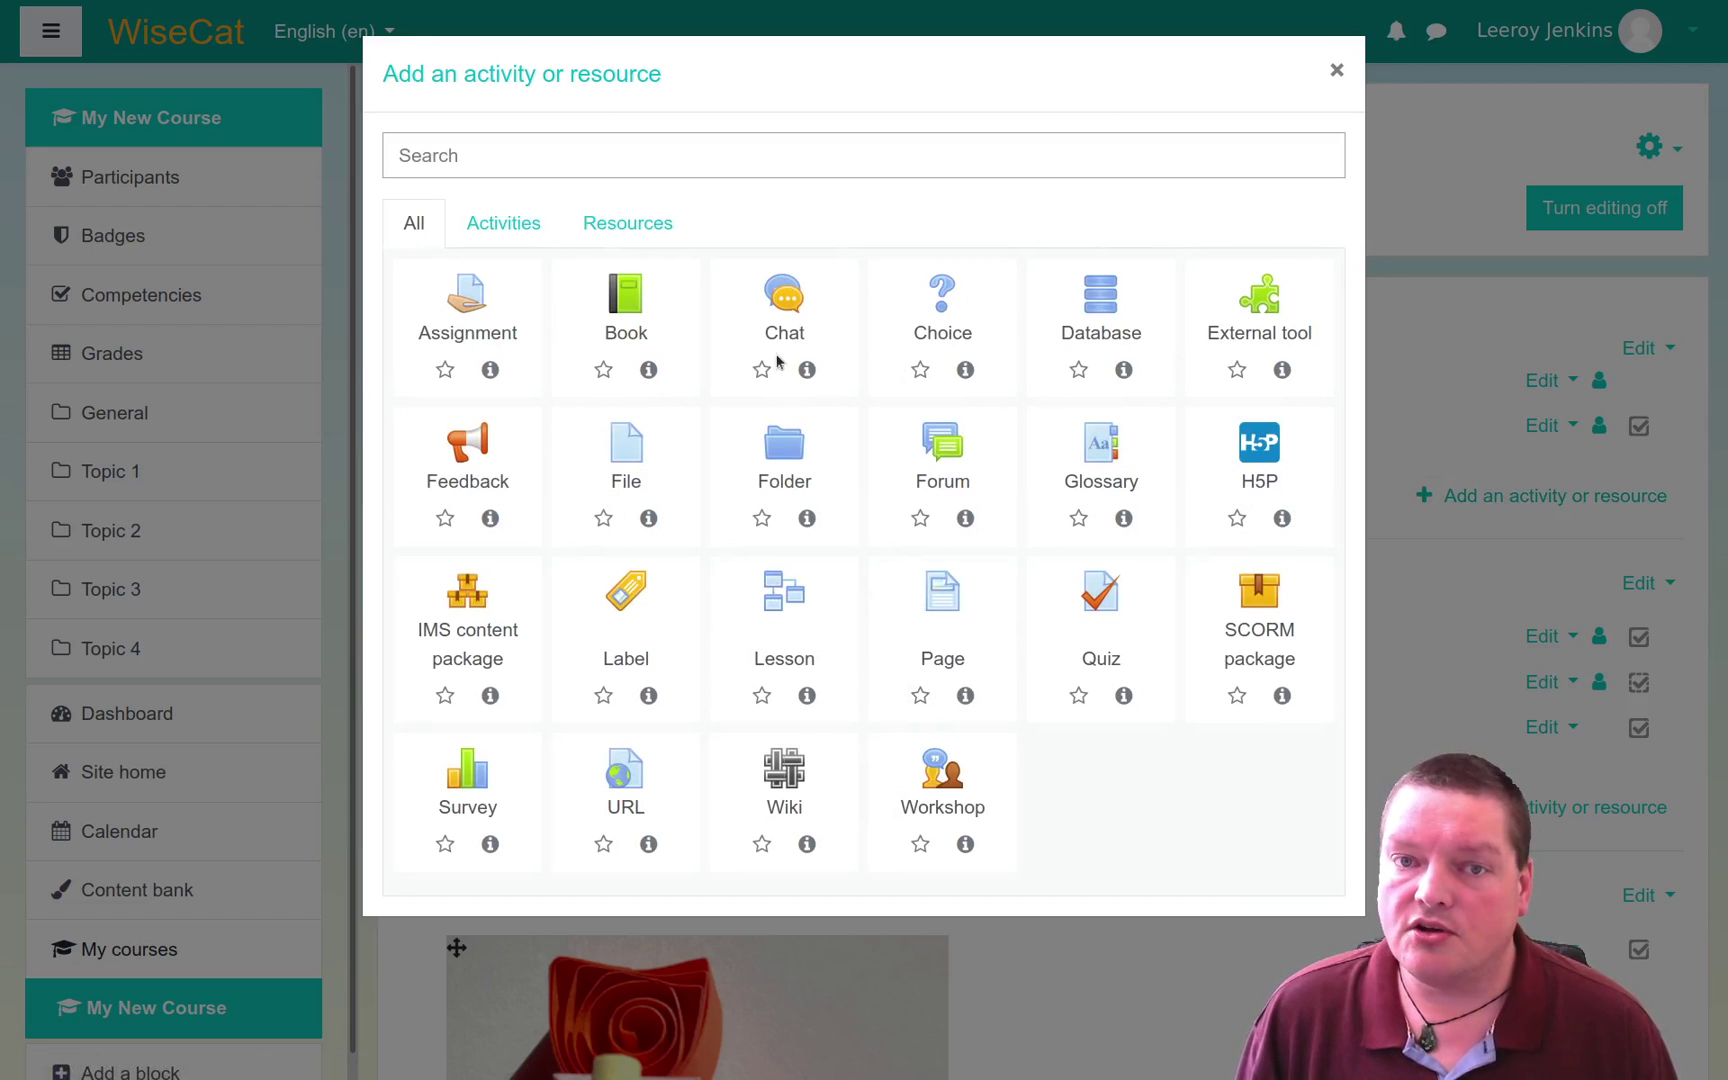
click(621, 617)
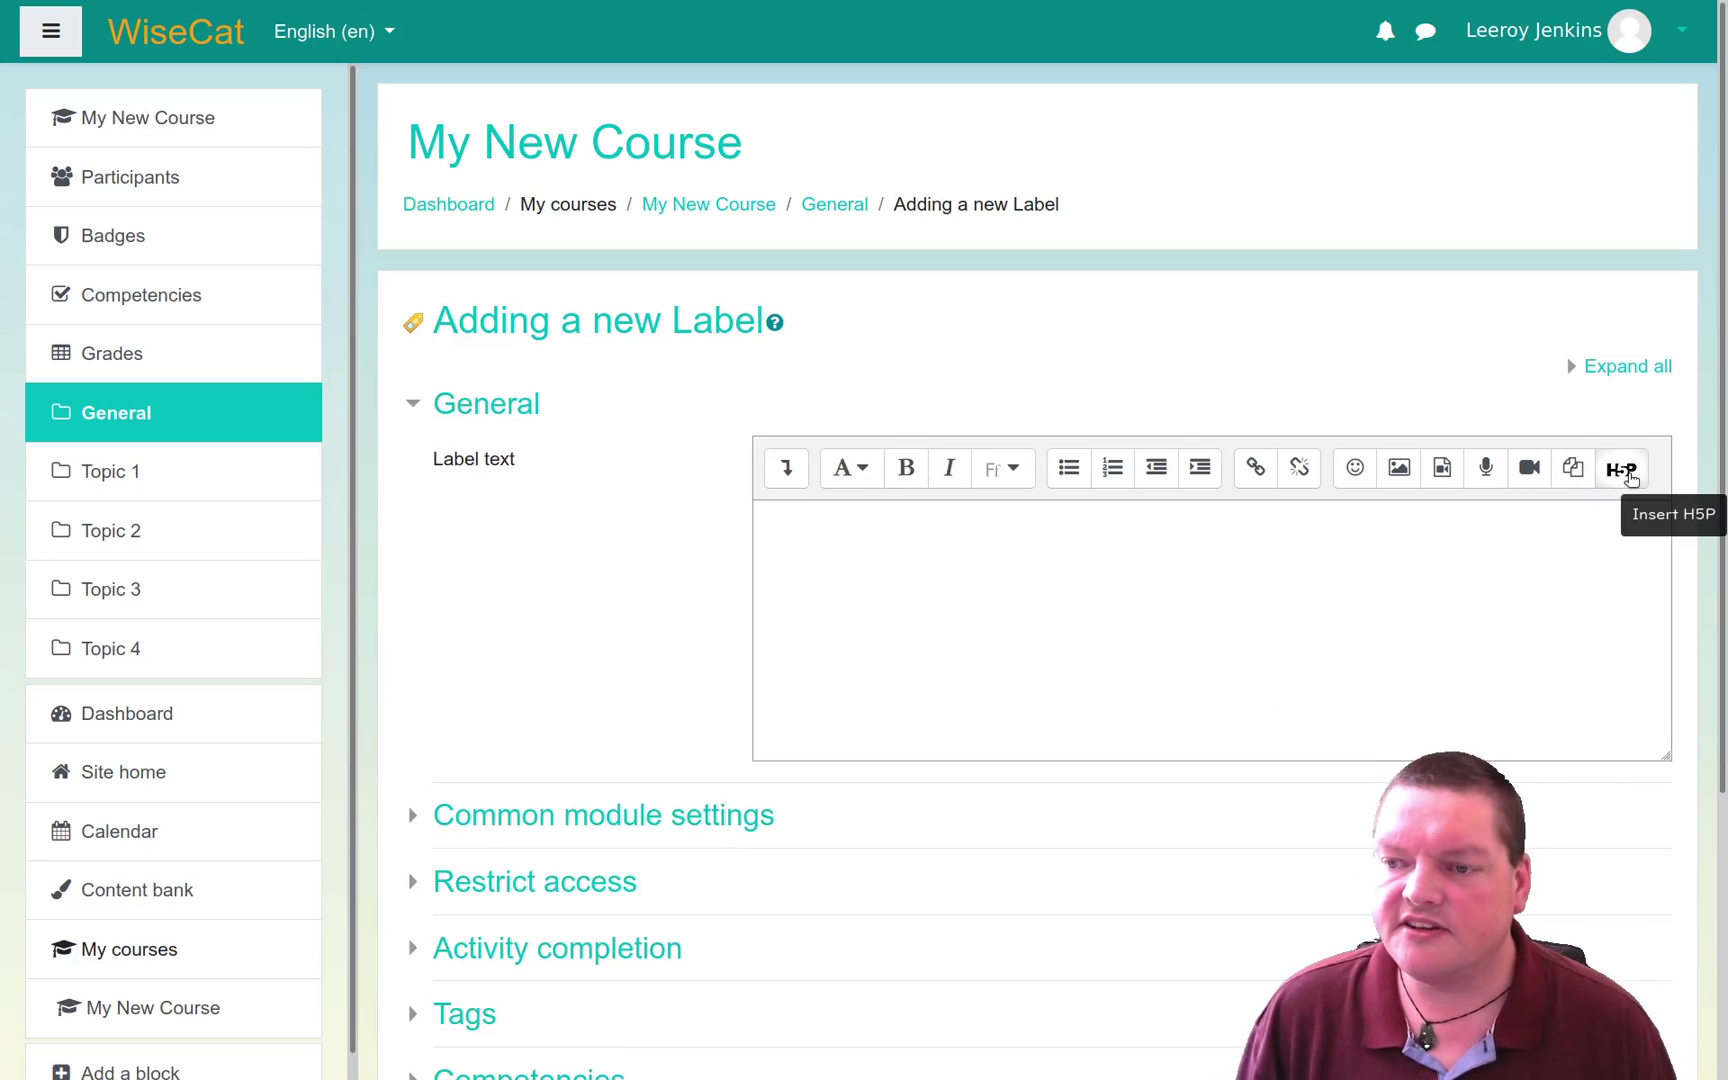
Step: Insert the Test accordion H5P from the Content bank into the label text as a linked file
click(1512, 551)
click(1614, 469)
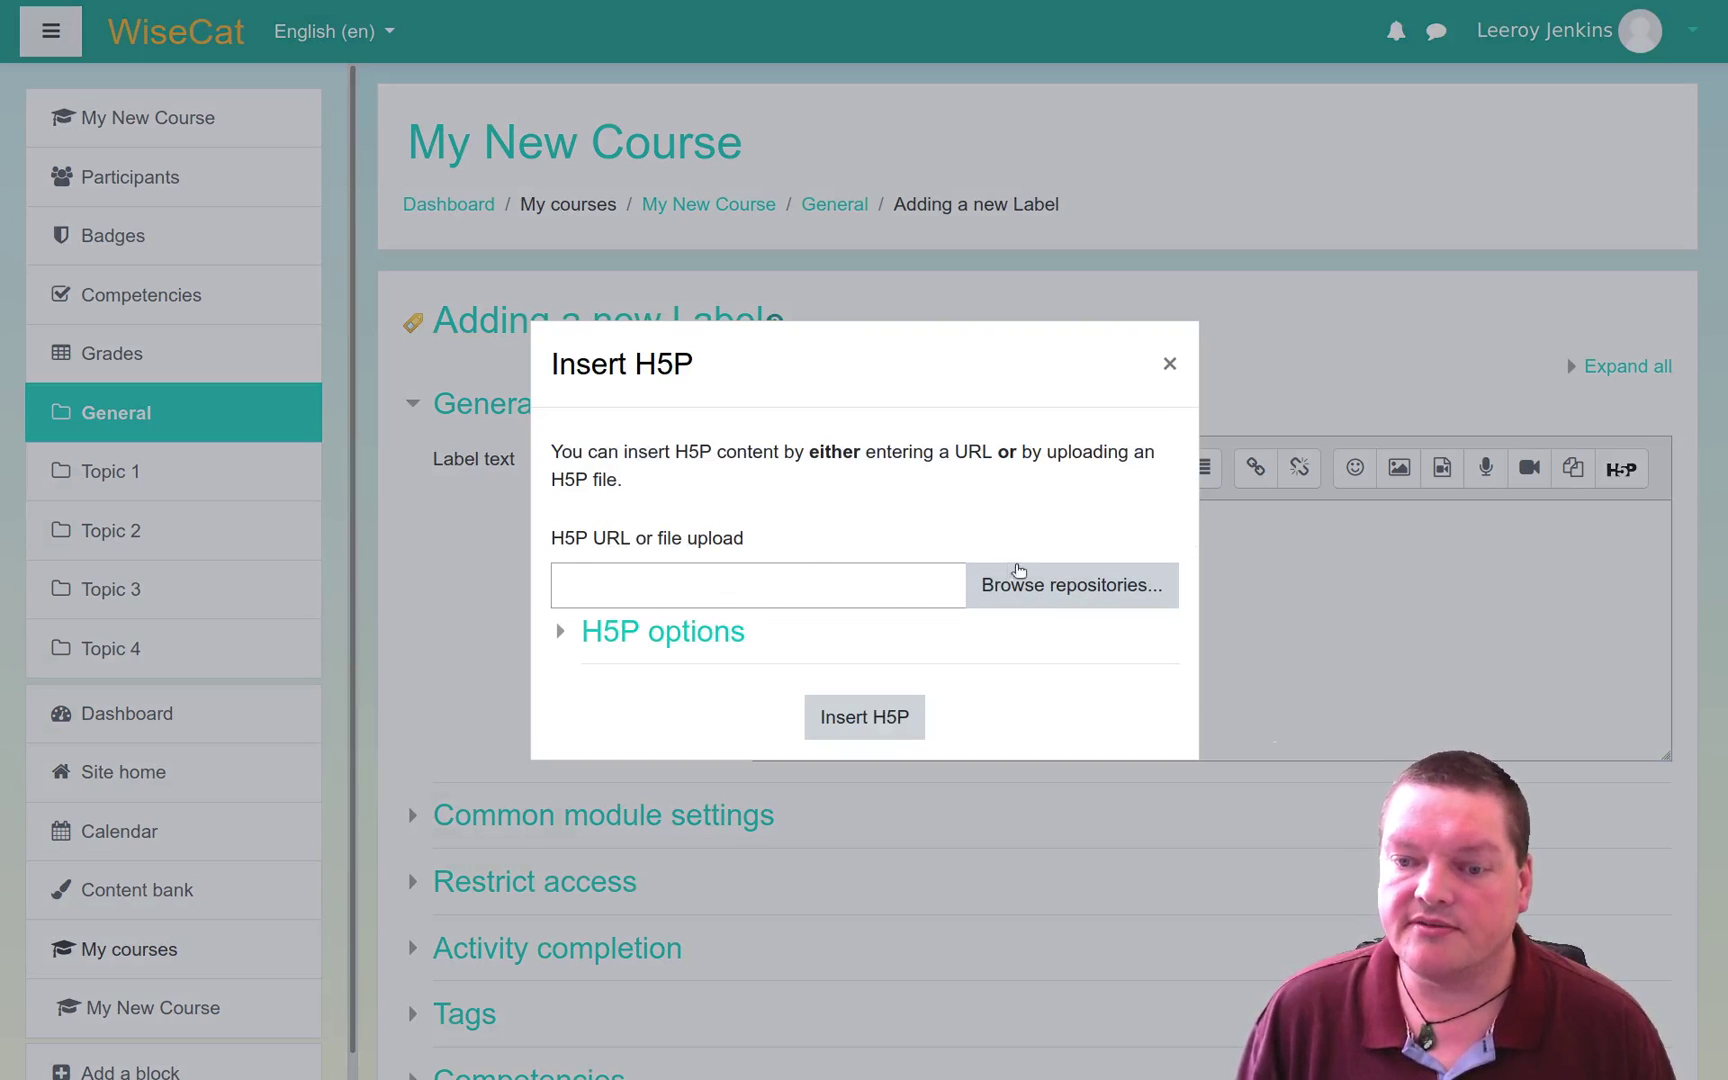
click(1052, 586)
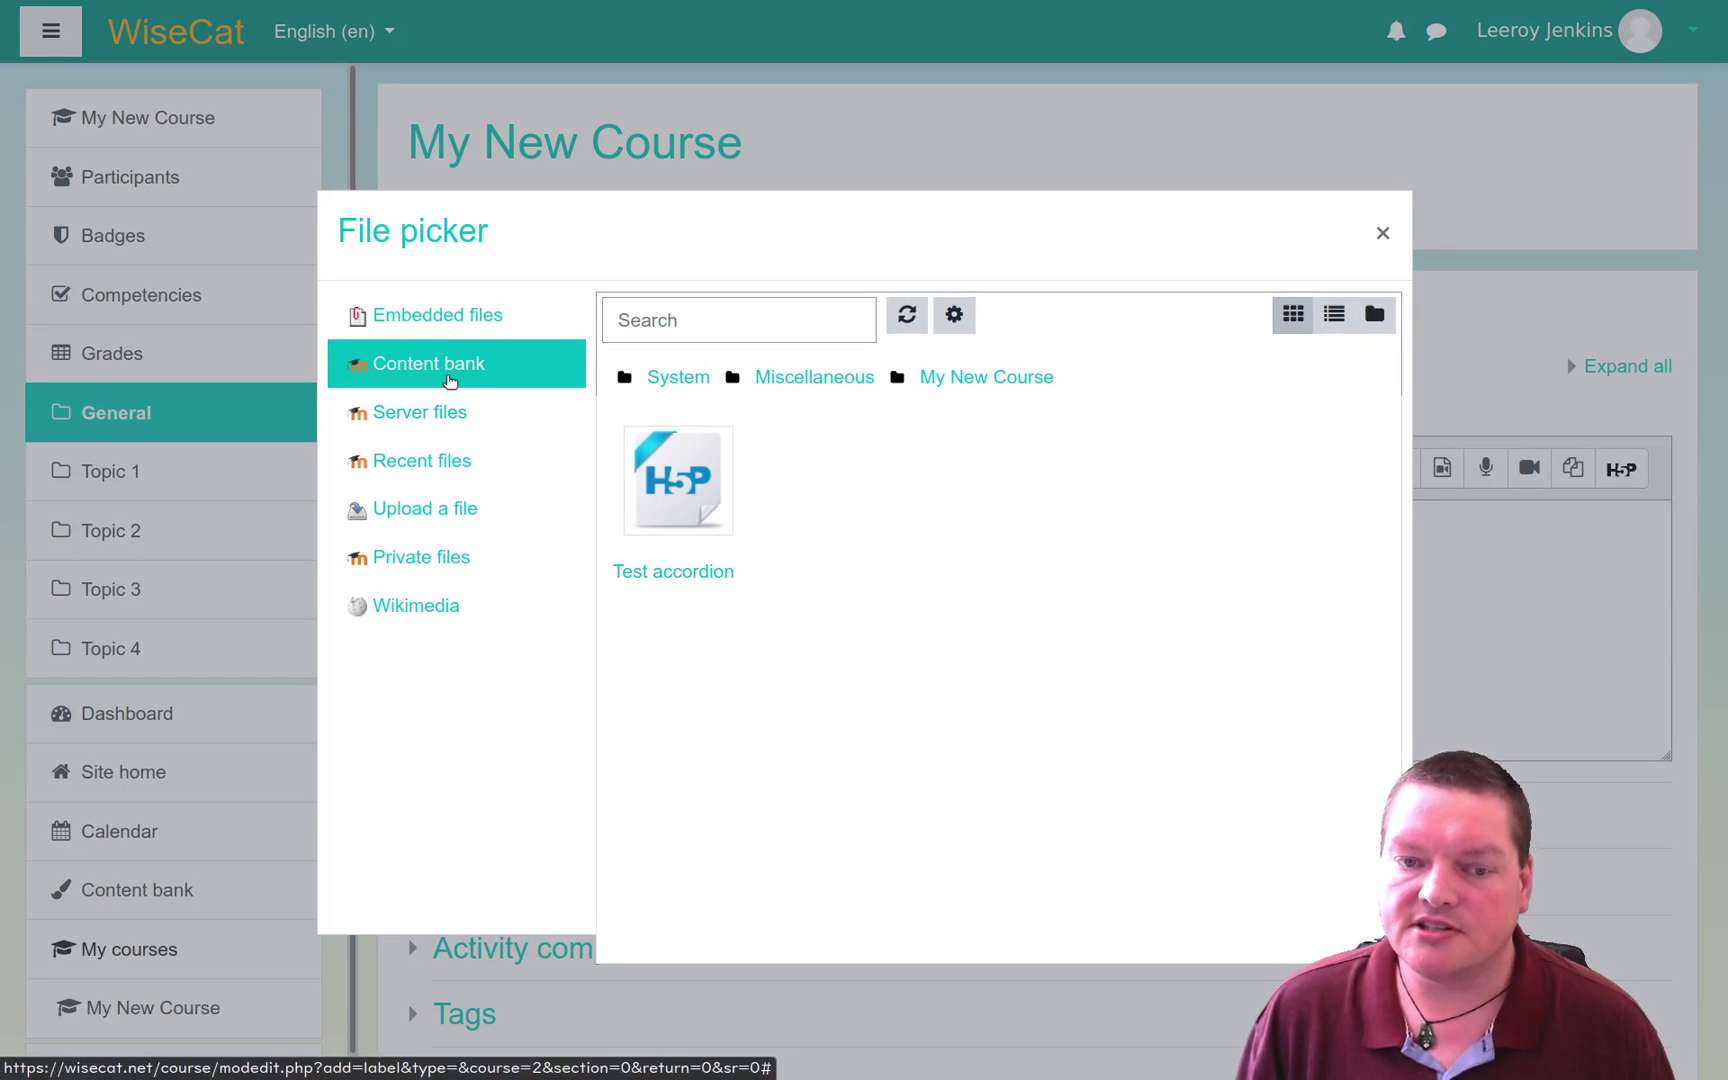
click(652, 490)
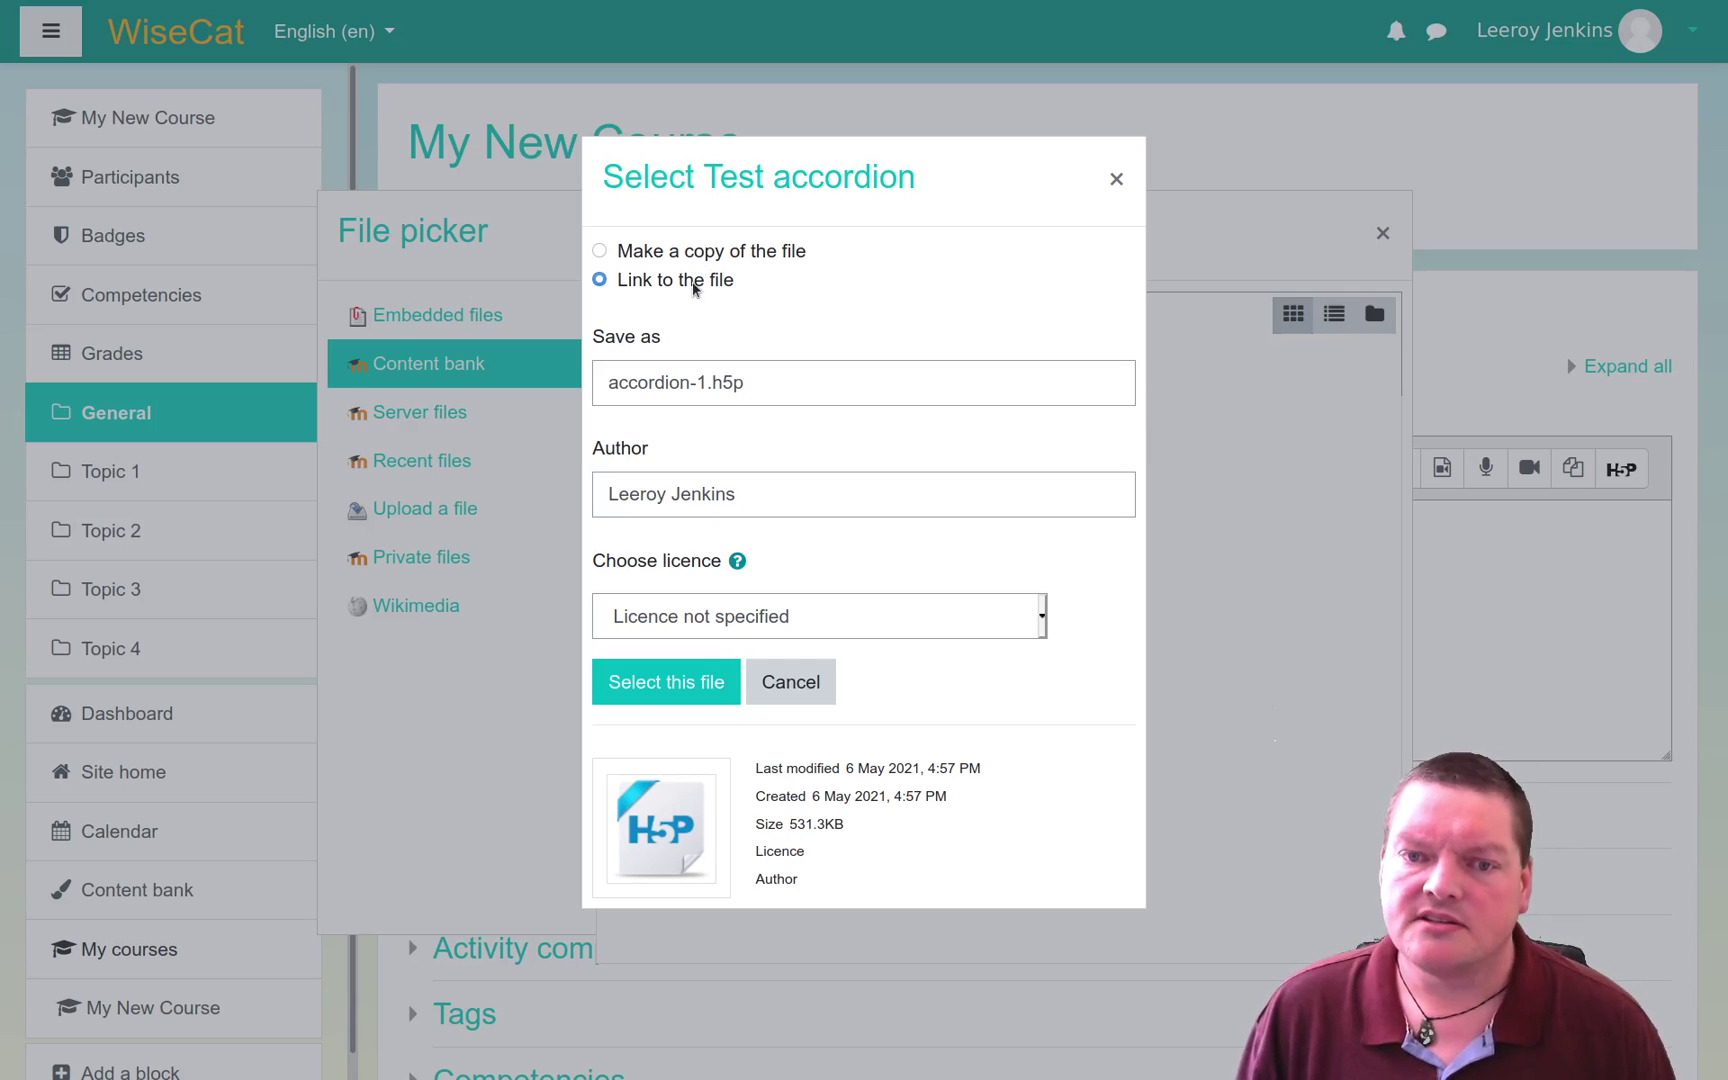
click(705, 688)
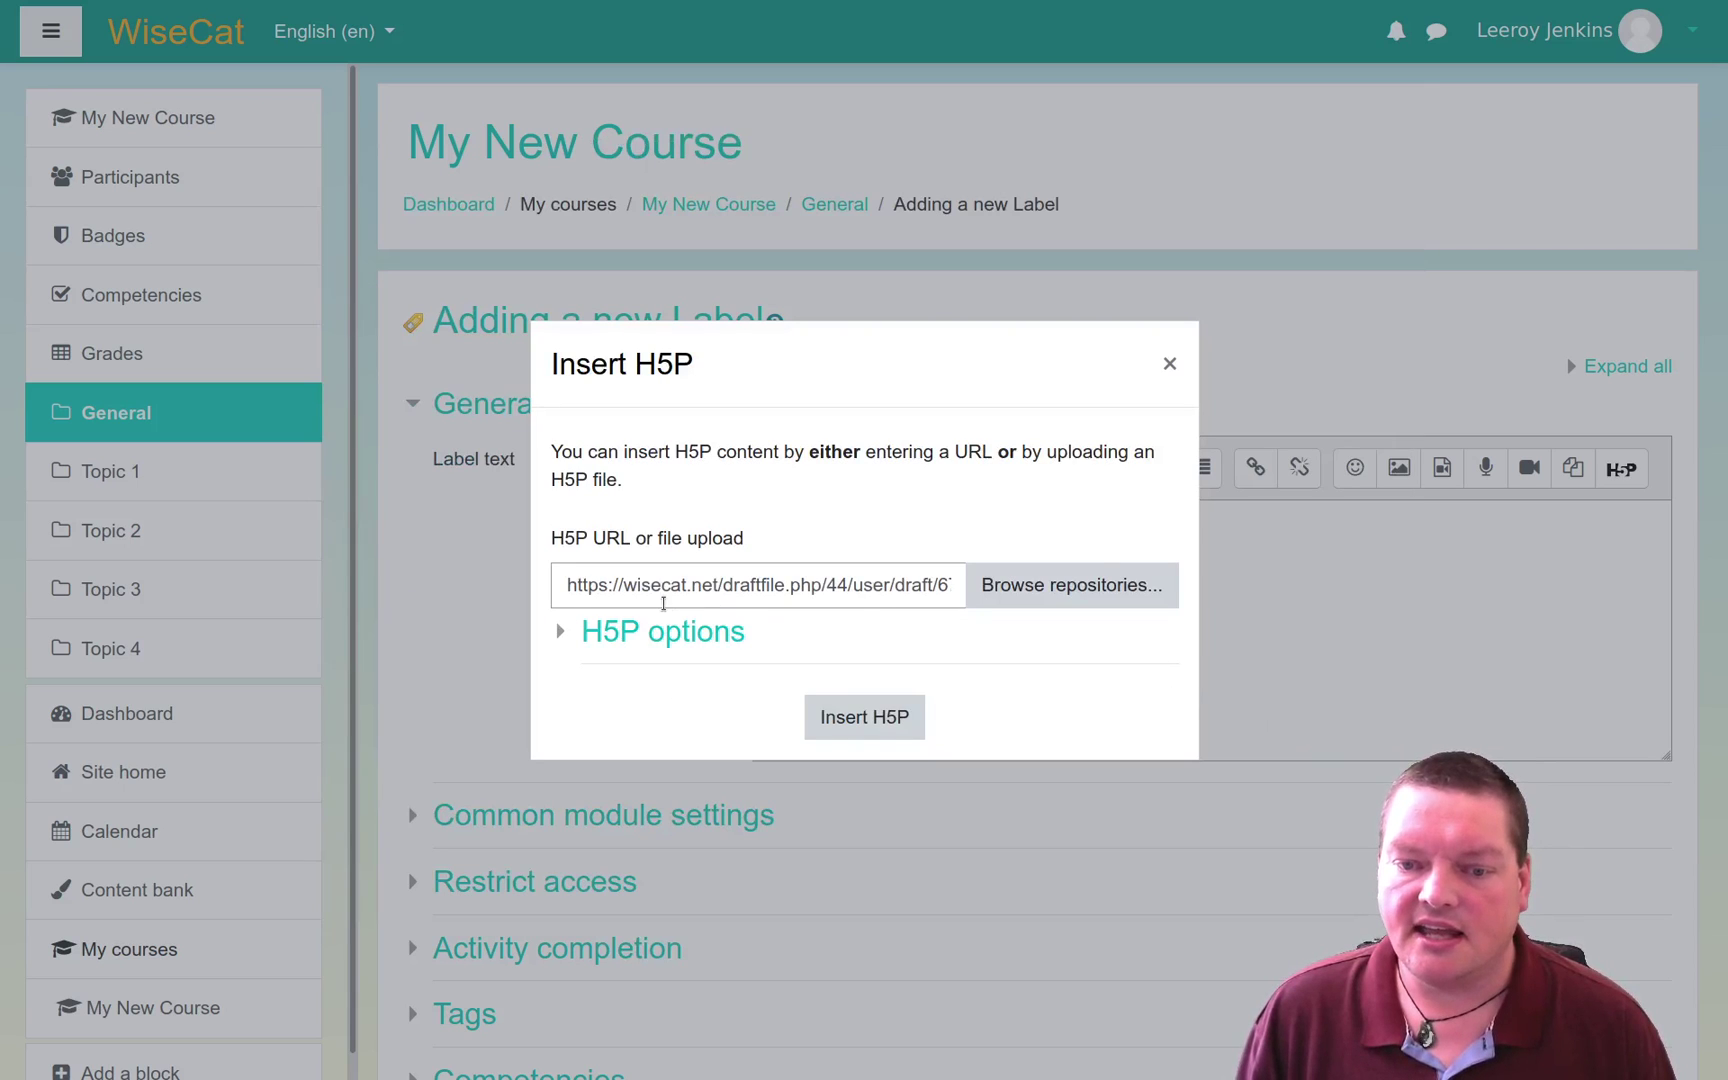
click(625, 636)
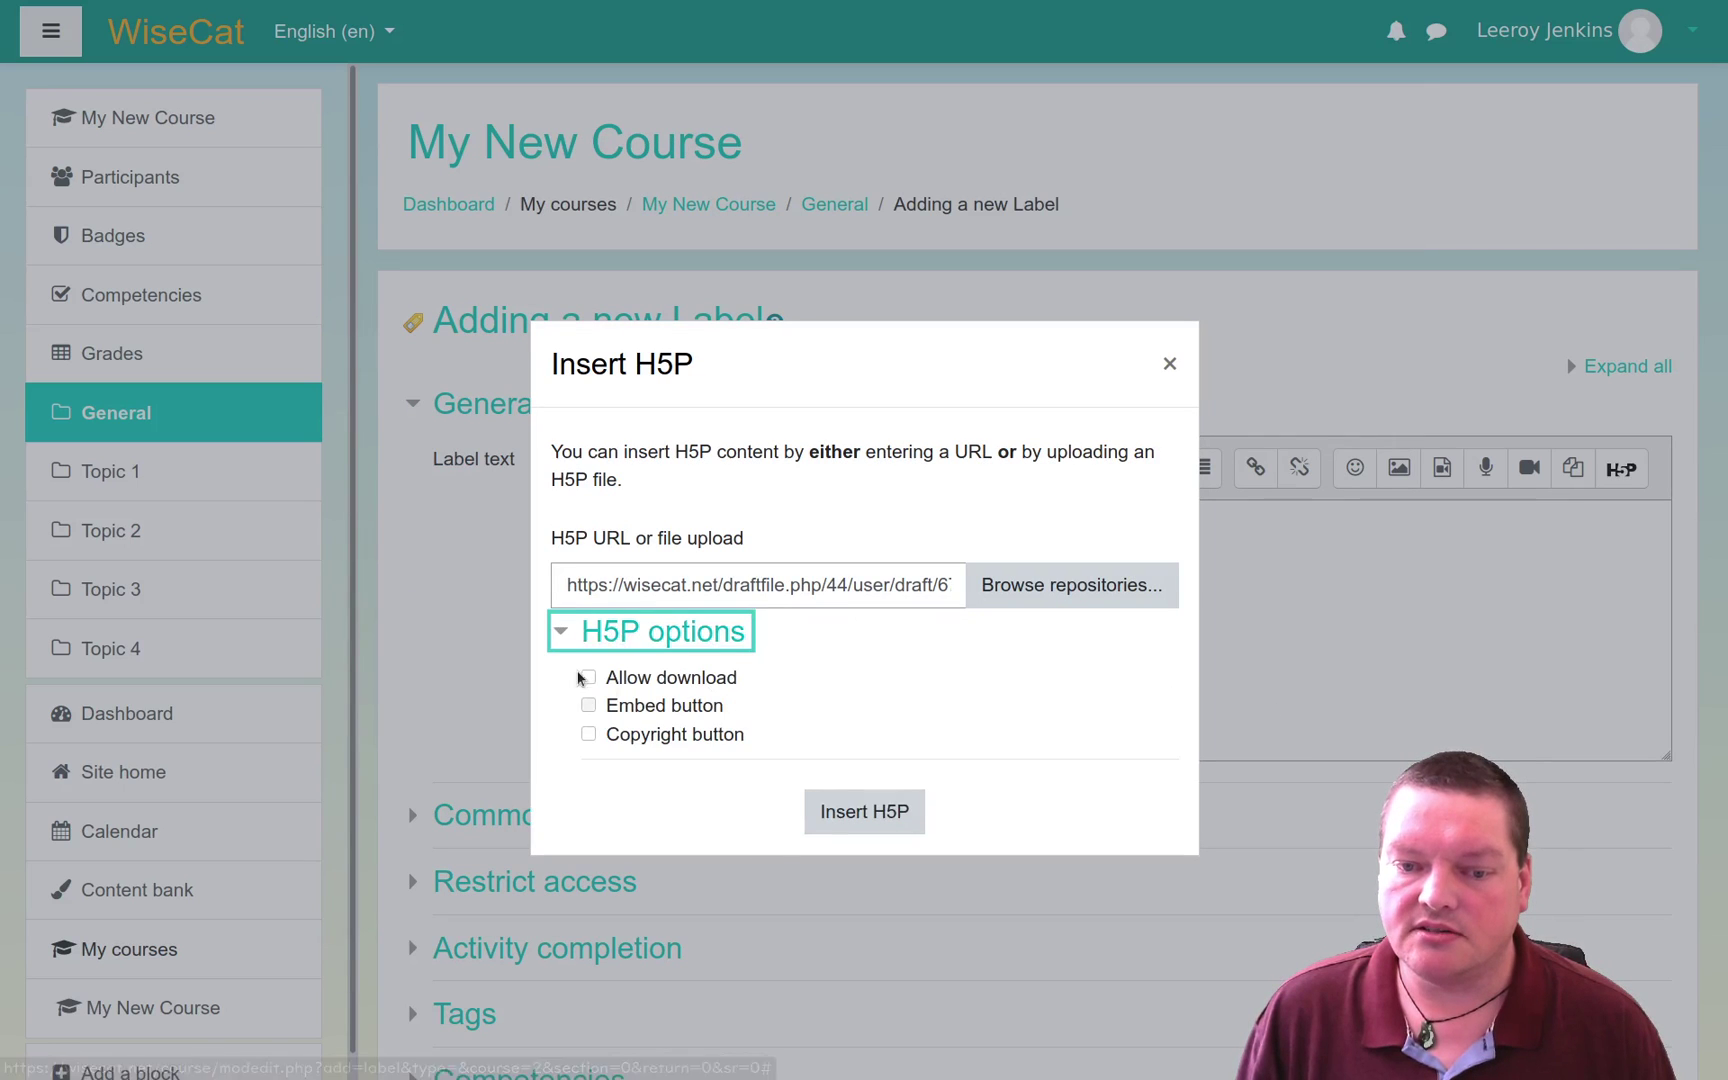
click(835, 805)
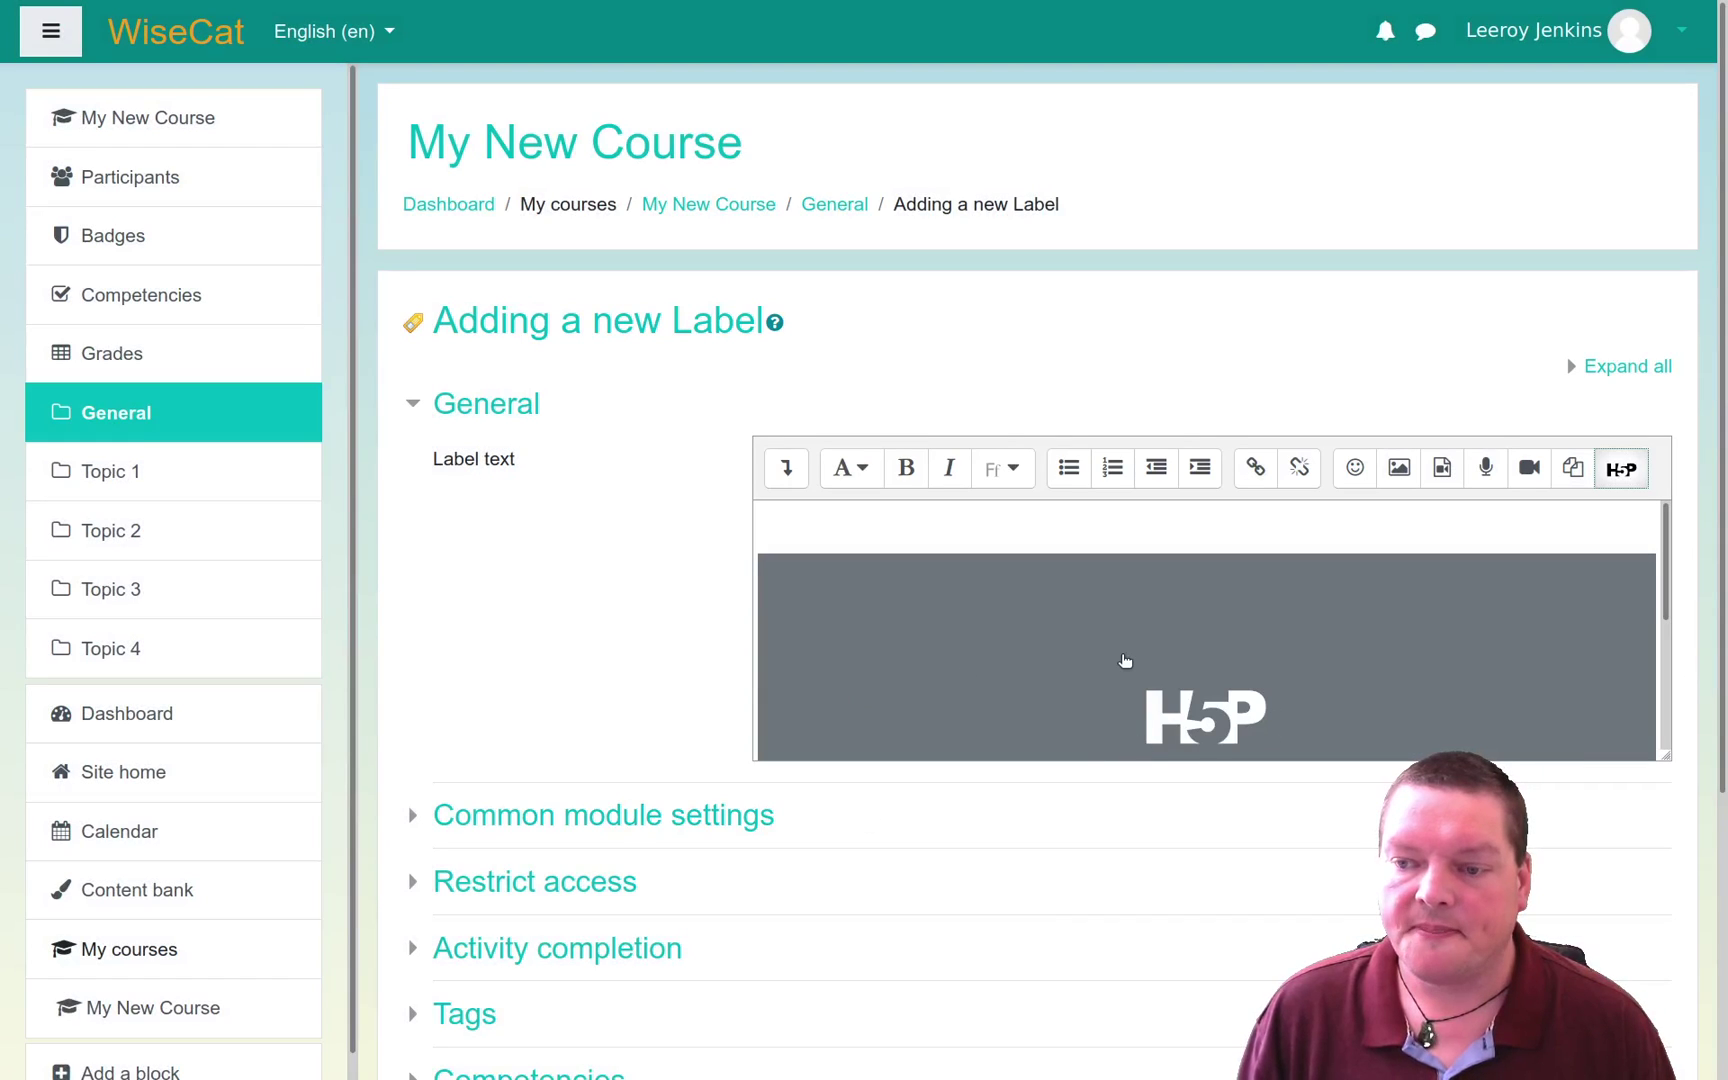
Step: Save the label with its embedded accordion and return to My New Course
scroll(1125, 660, down, 2)
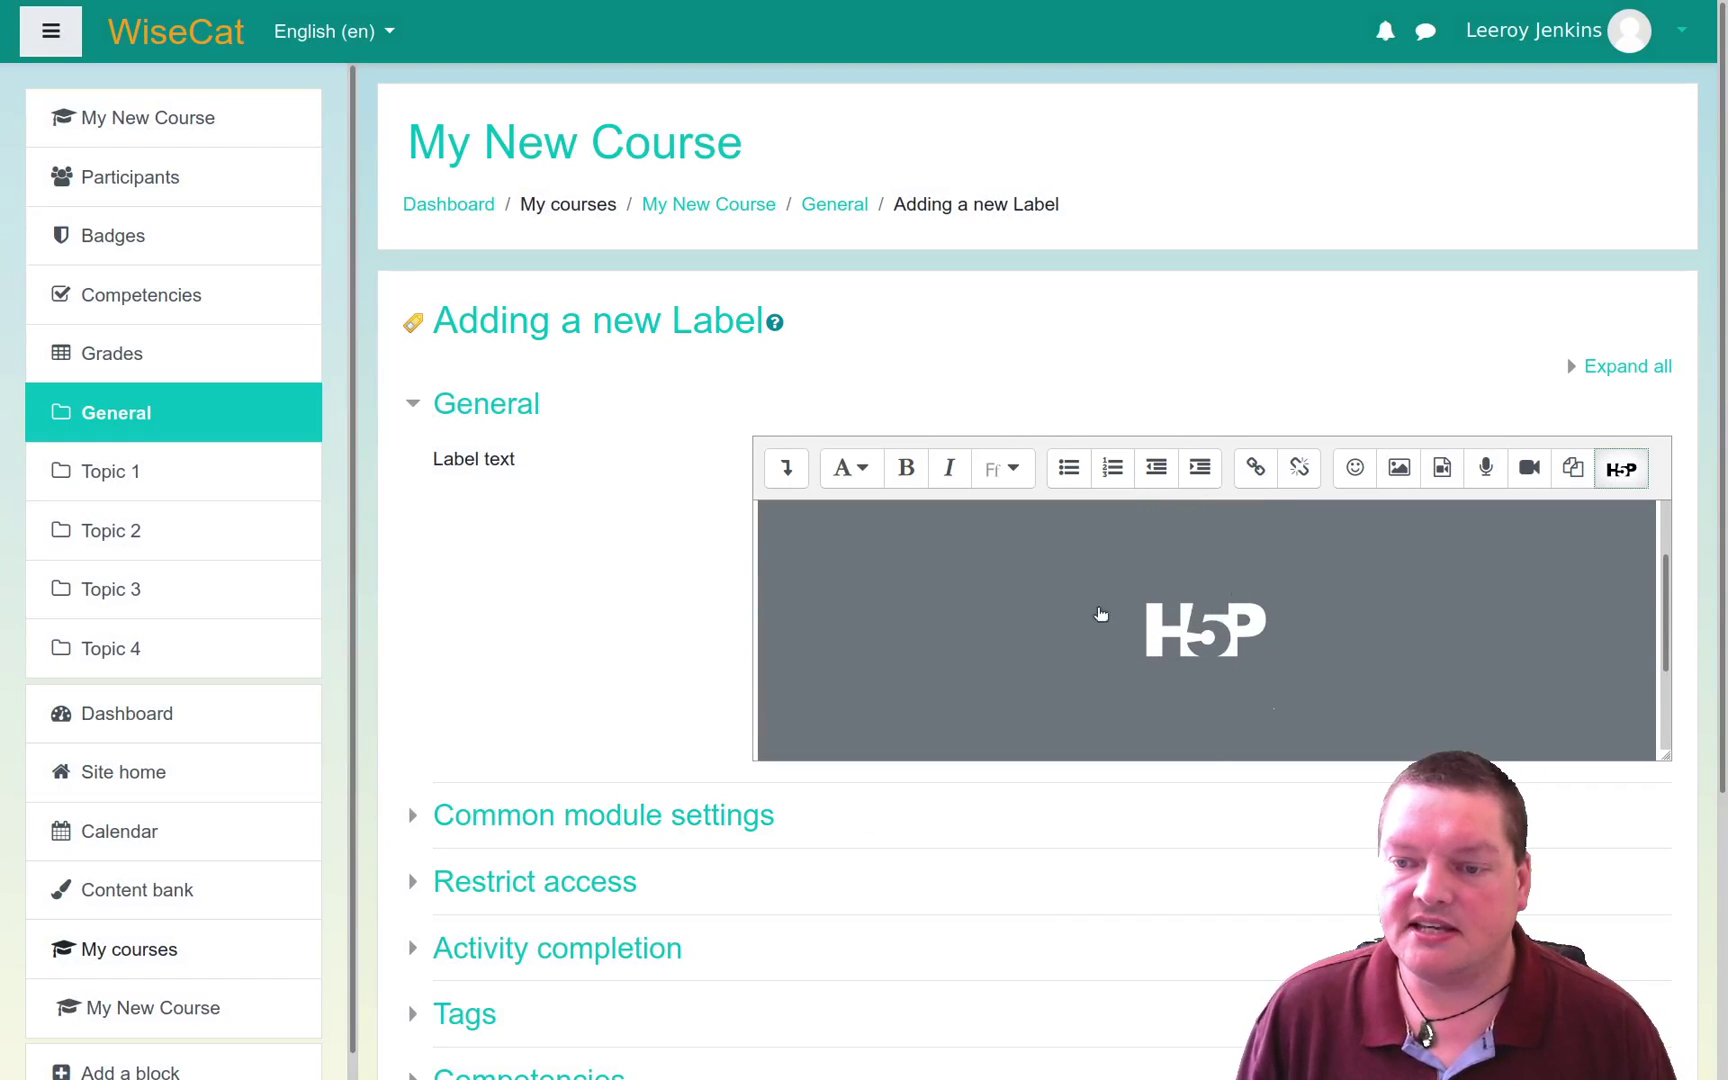
scroll(1080, 644, down, 2)
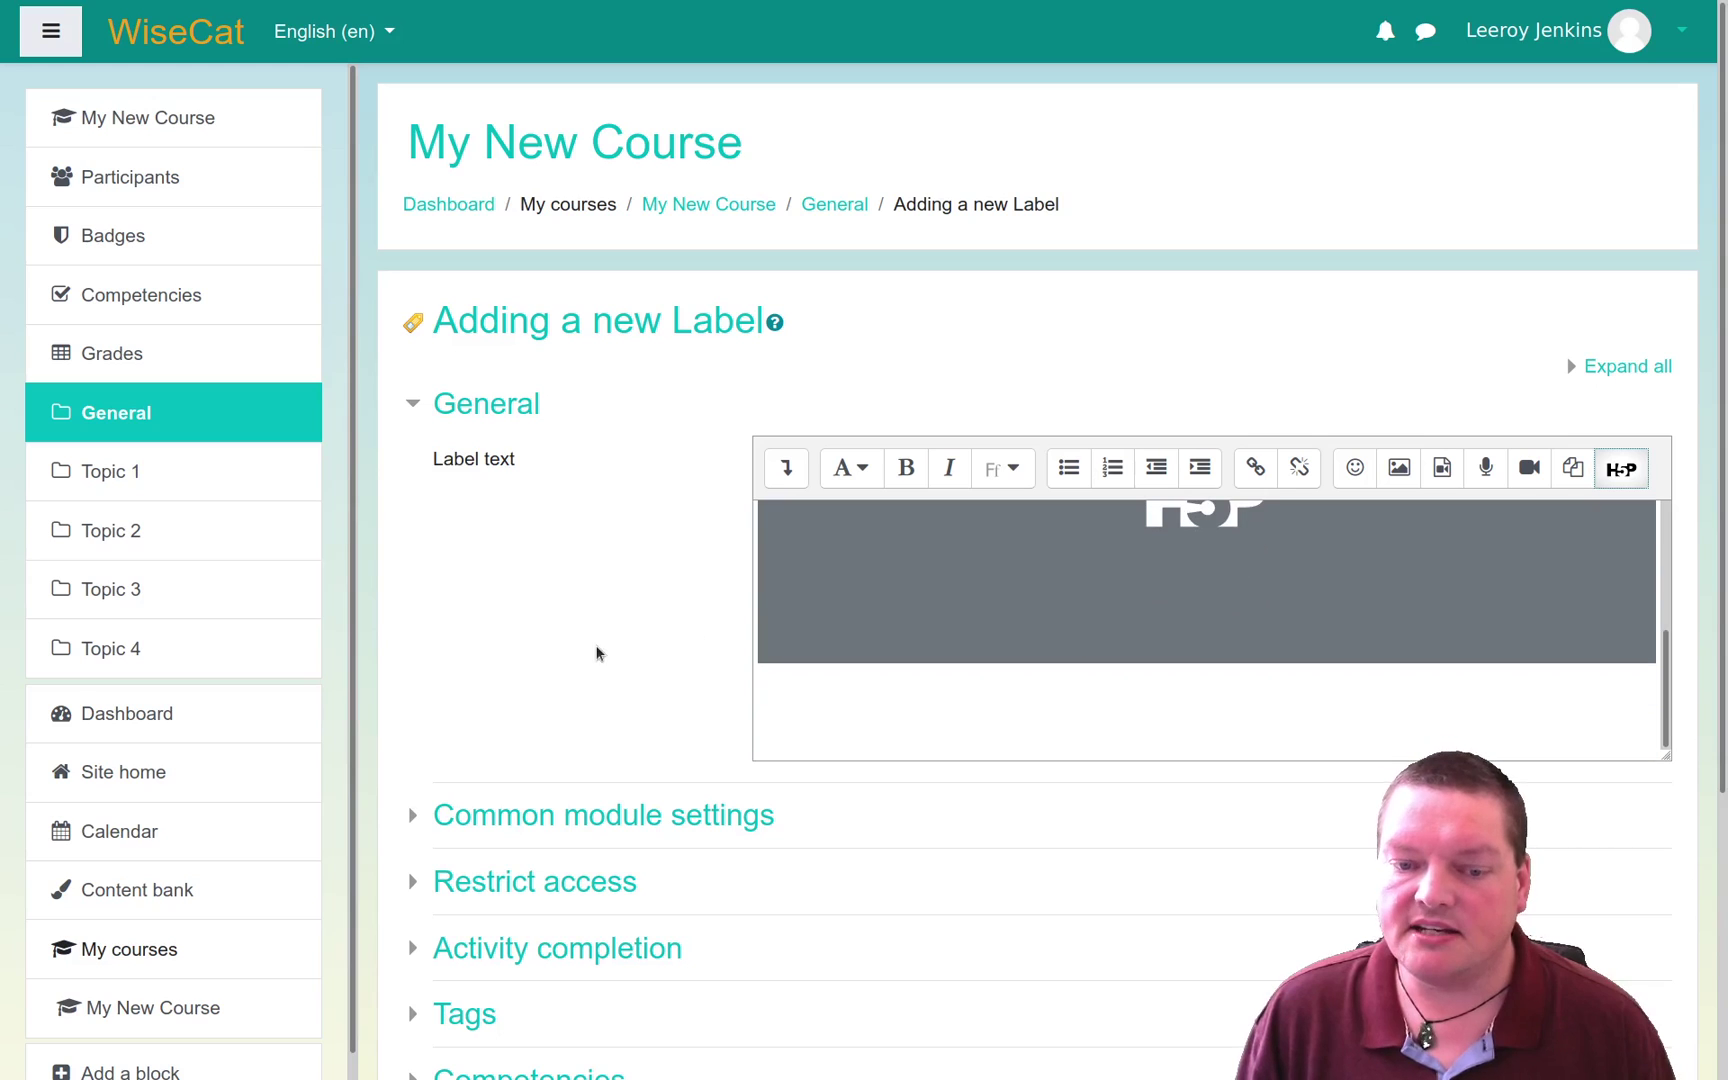
scroll(597, 653, down, 3)
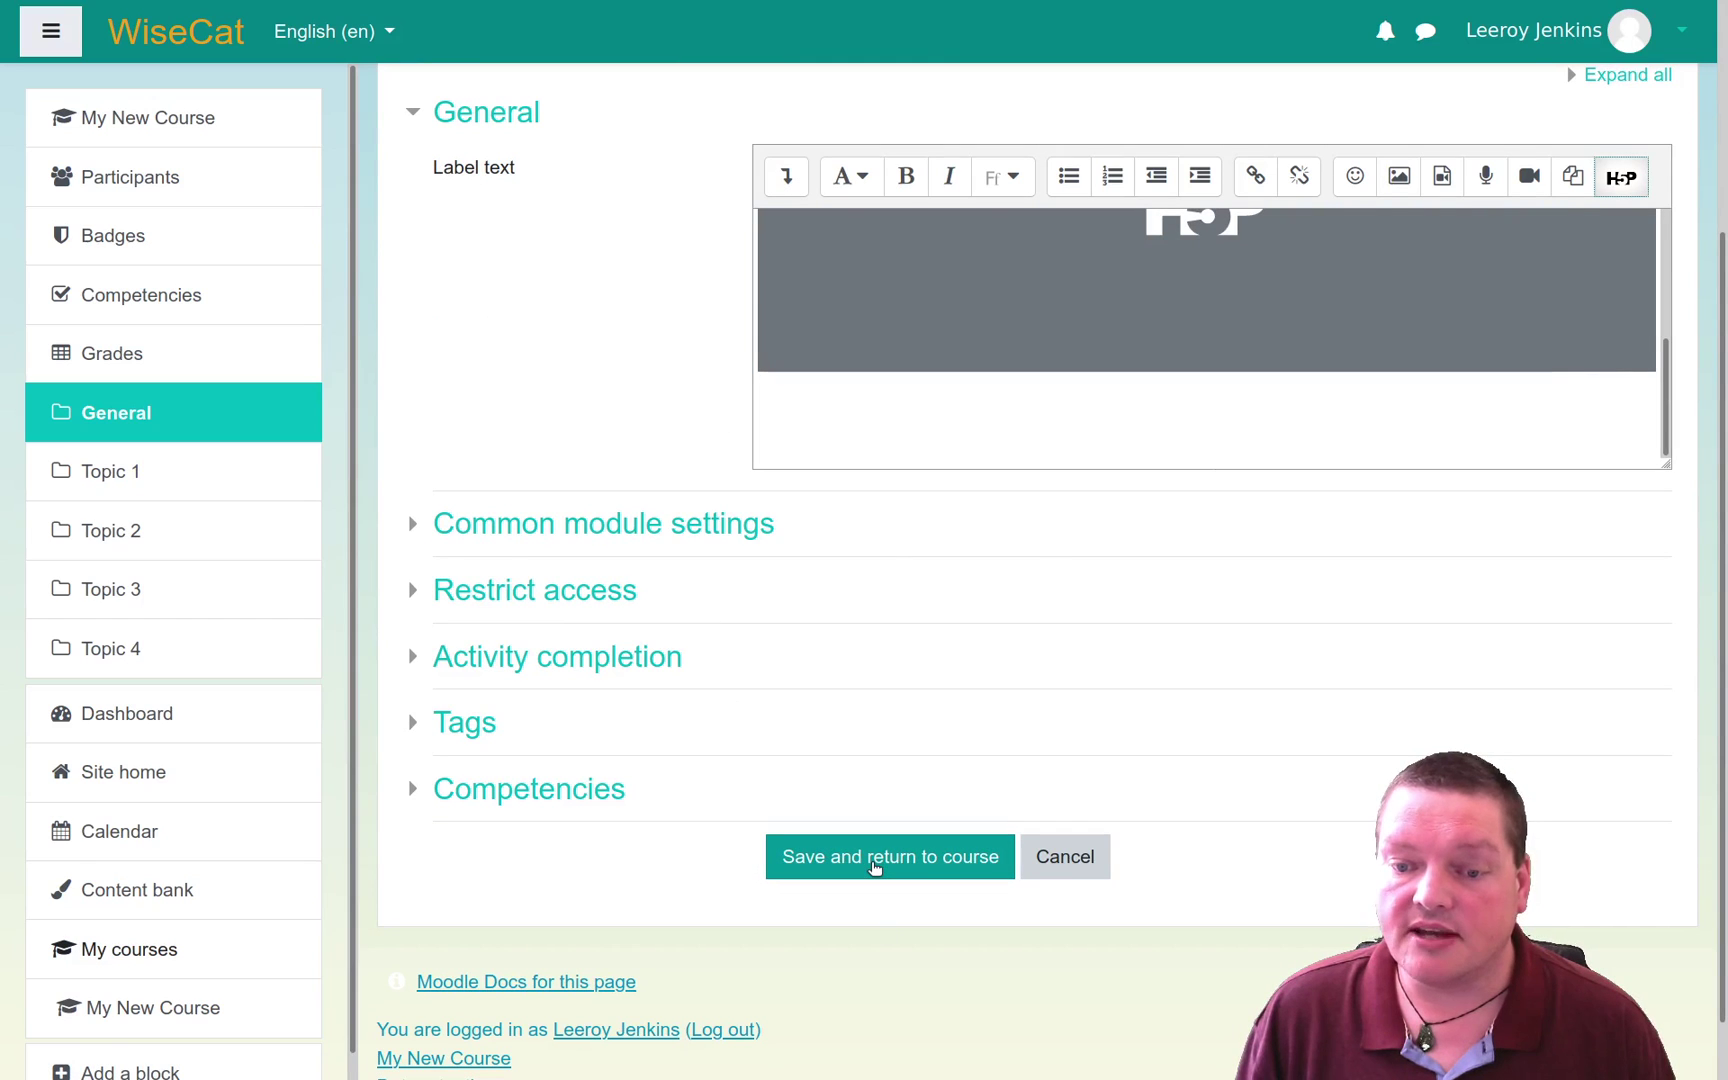
click(874, 858)
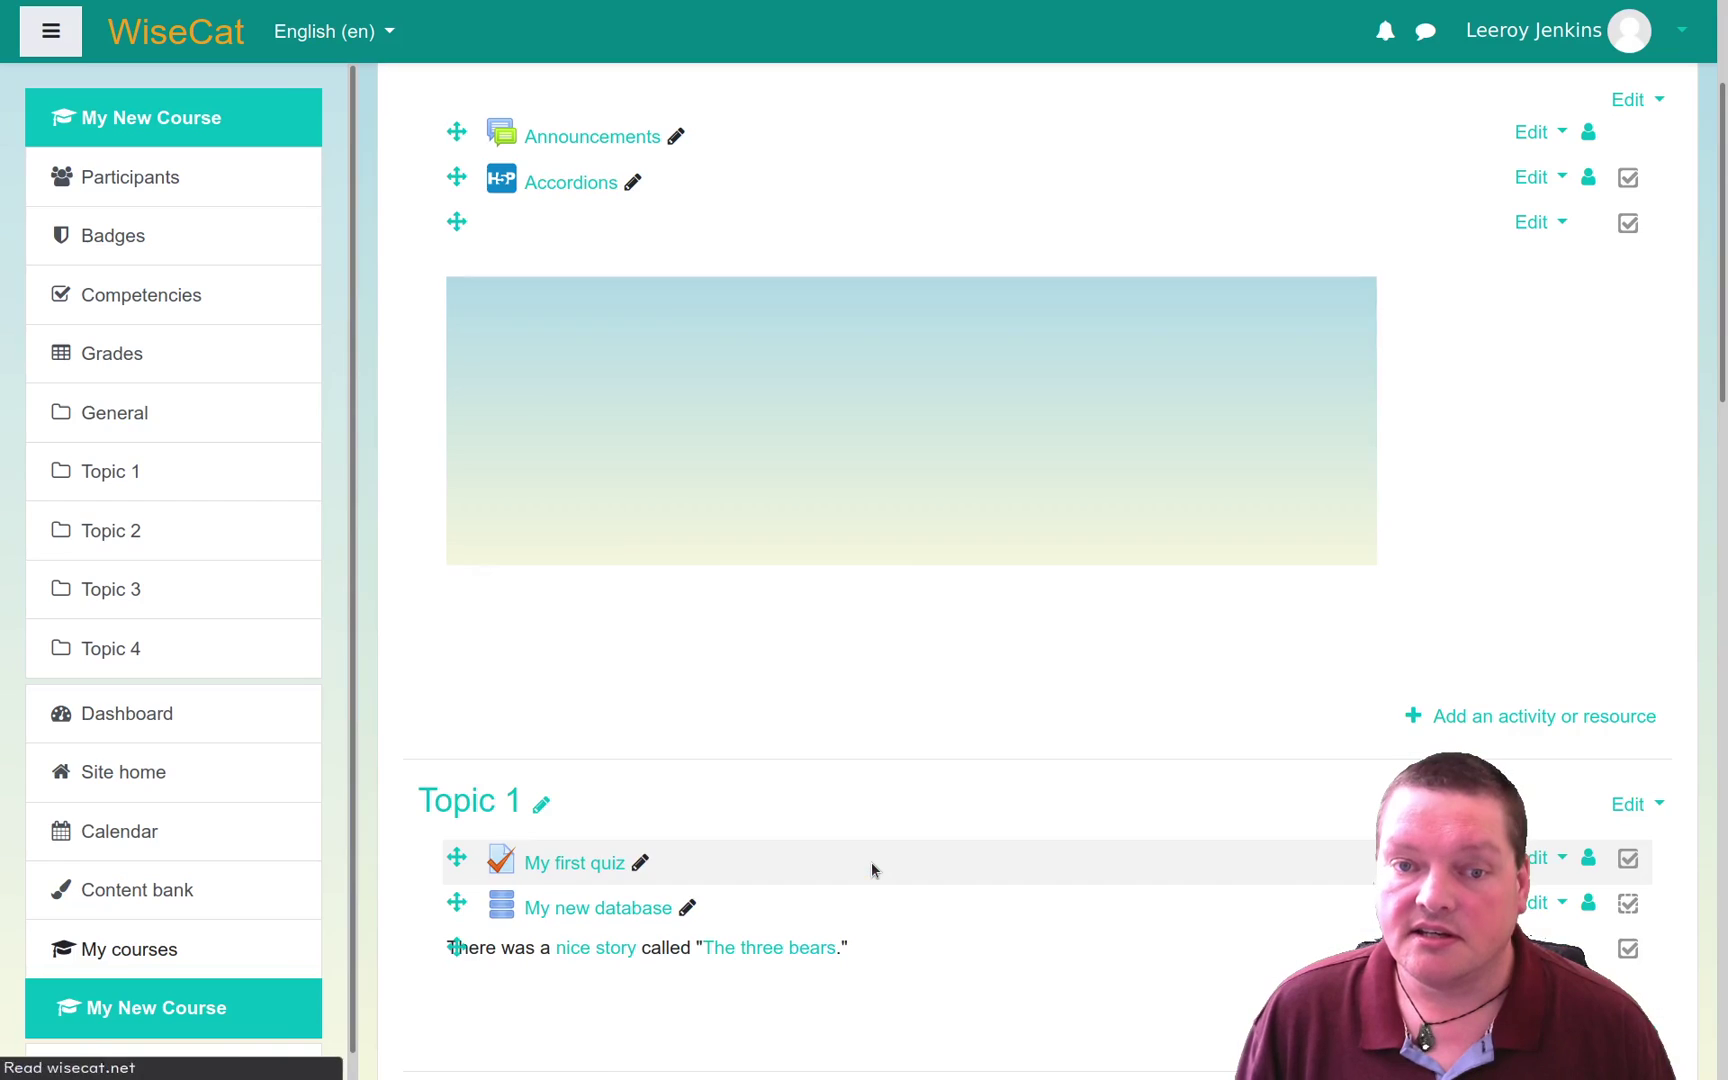
Step: Toggle the embedded accordion item open and closed several times in editing mode
click(598, 312)
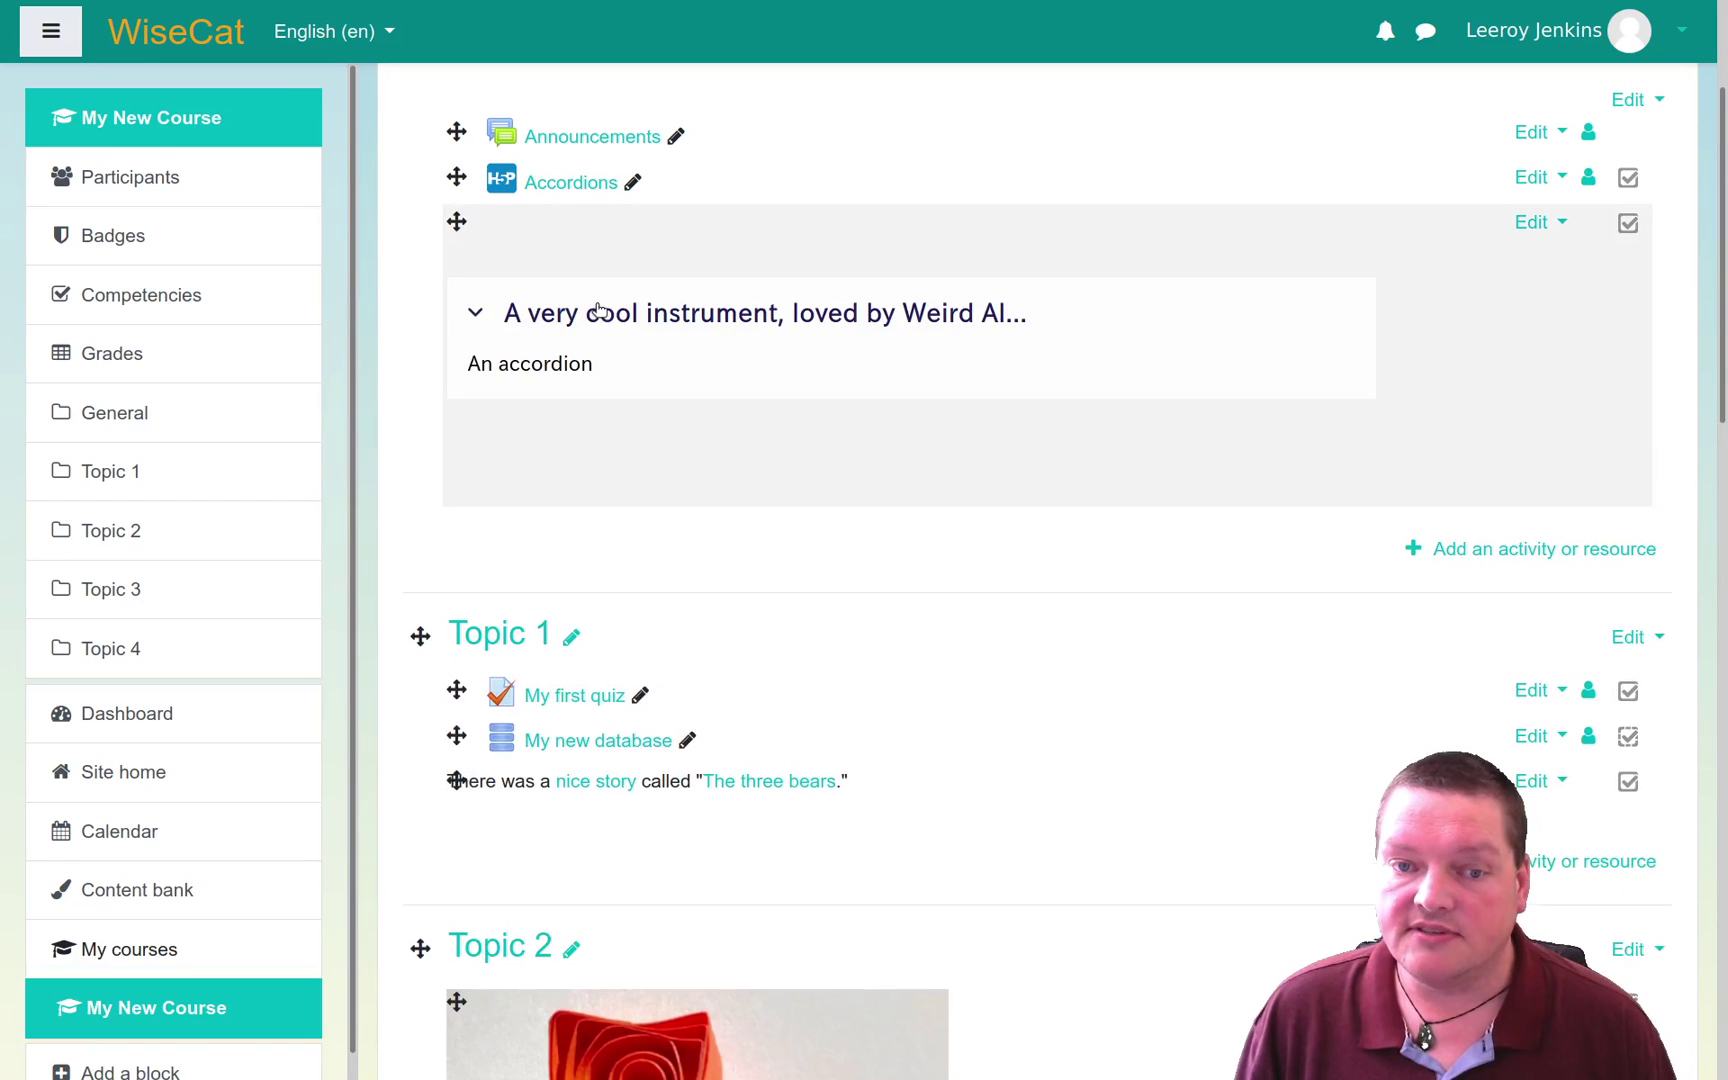
click(598, 312)
click(598, 312)
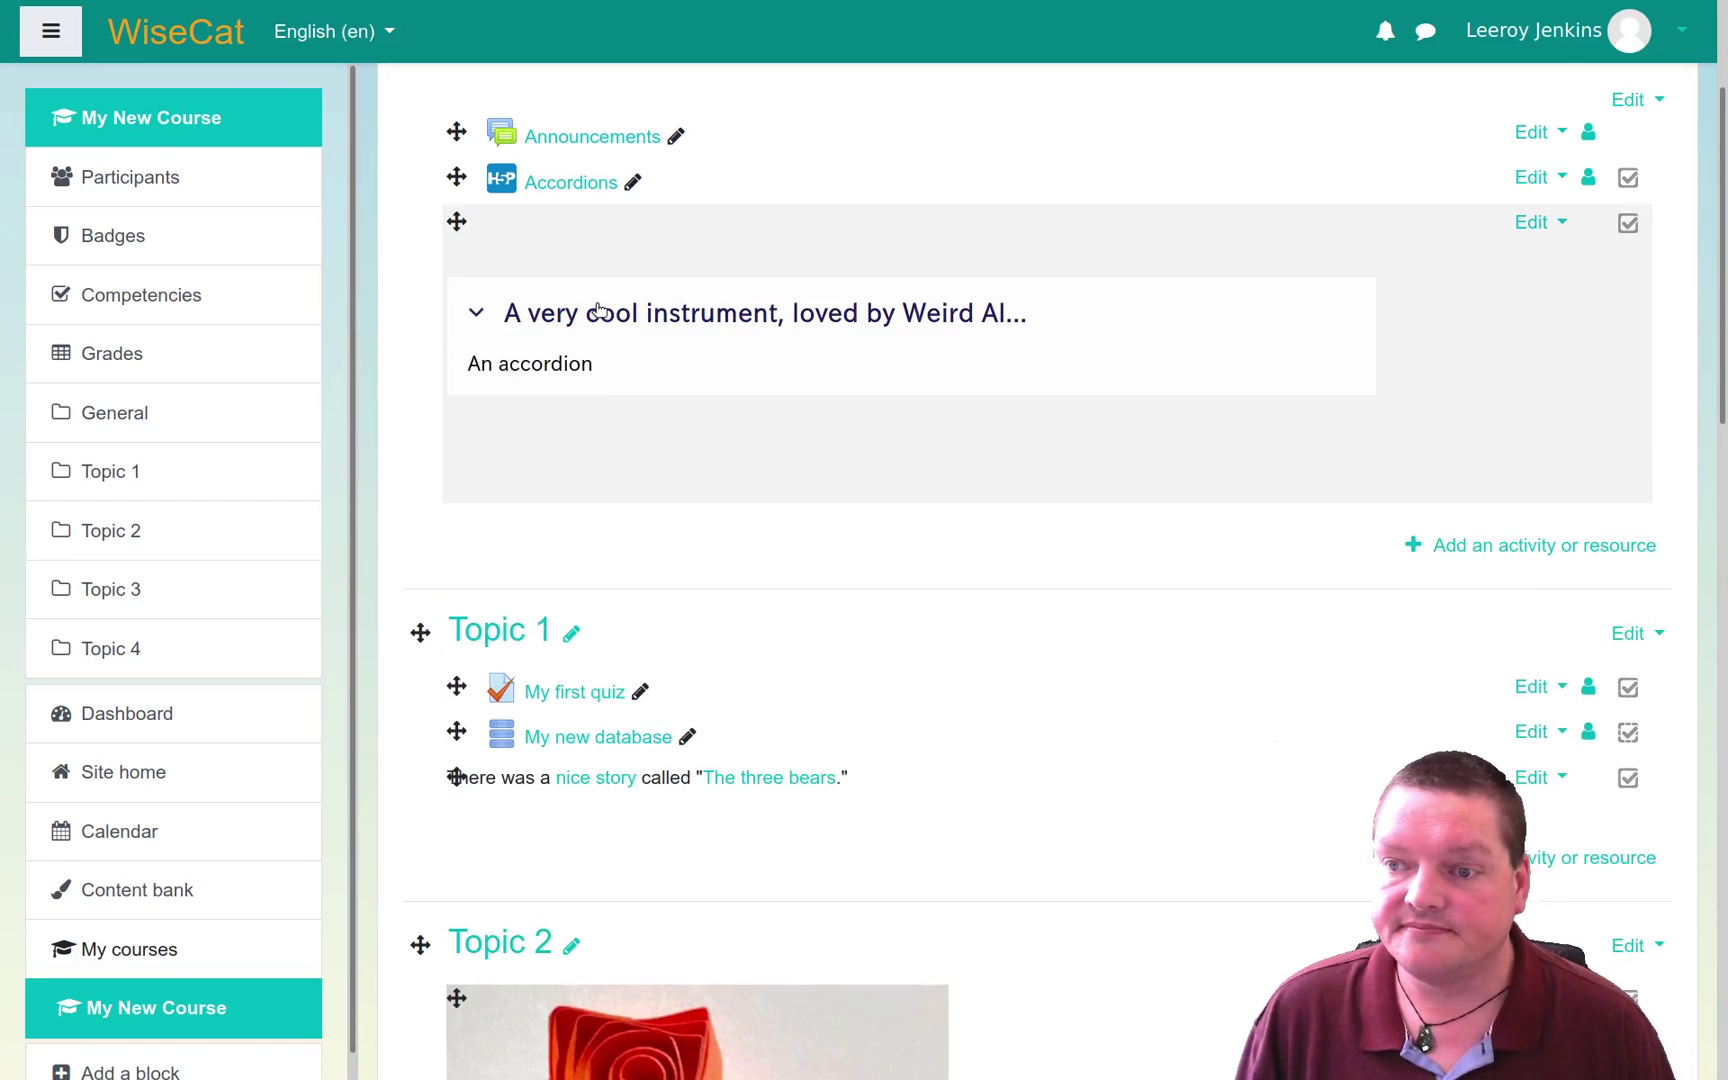
click(598, 312)
click(598, 312)
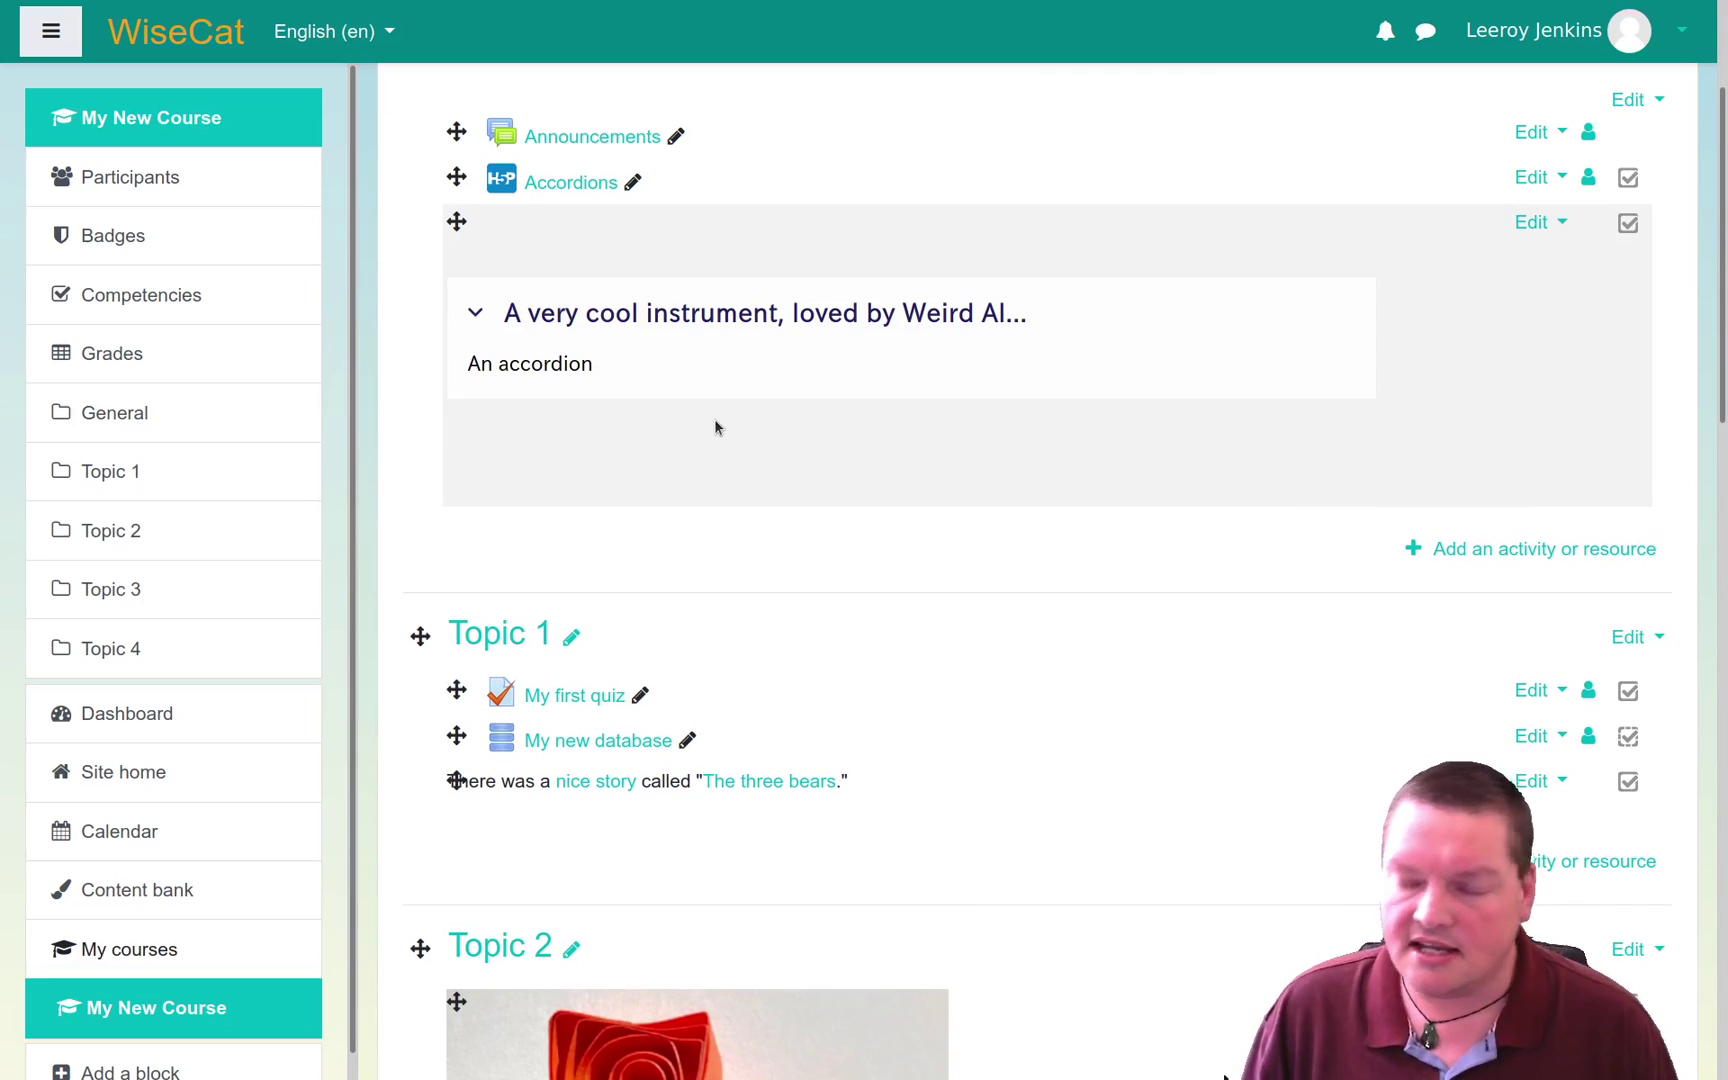
Step: Turn editing off, then expand and collapse the embedded accordion's answer again
scroll(970, 715, up, 3)
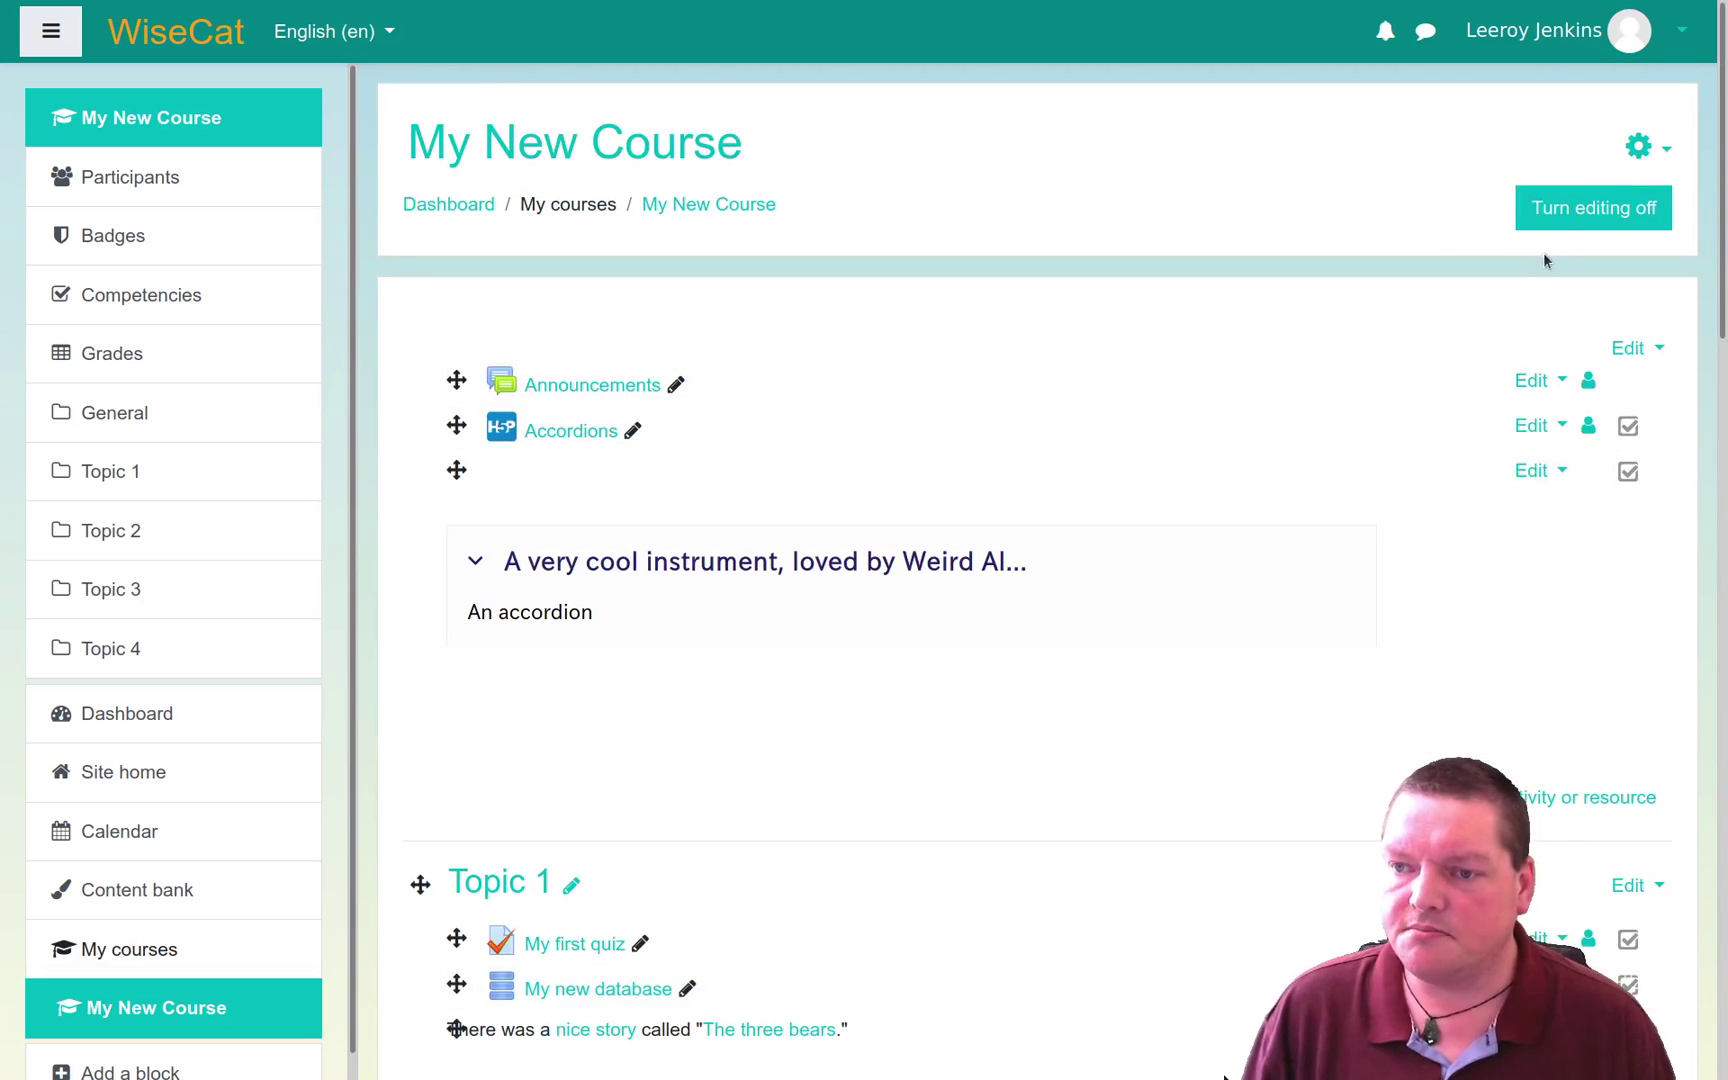
click(1567, 230)
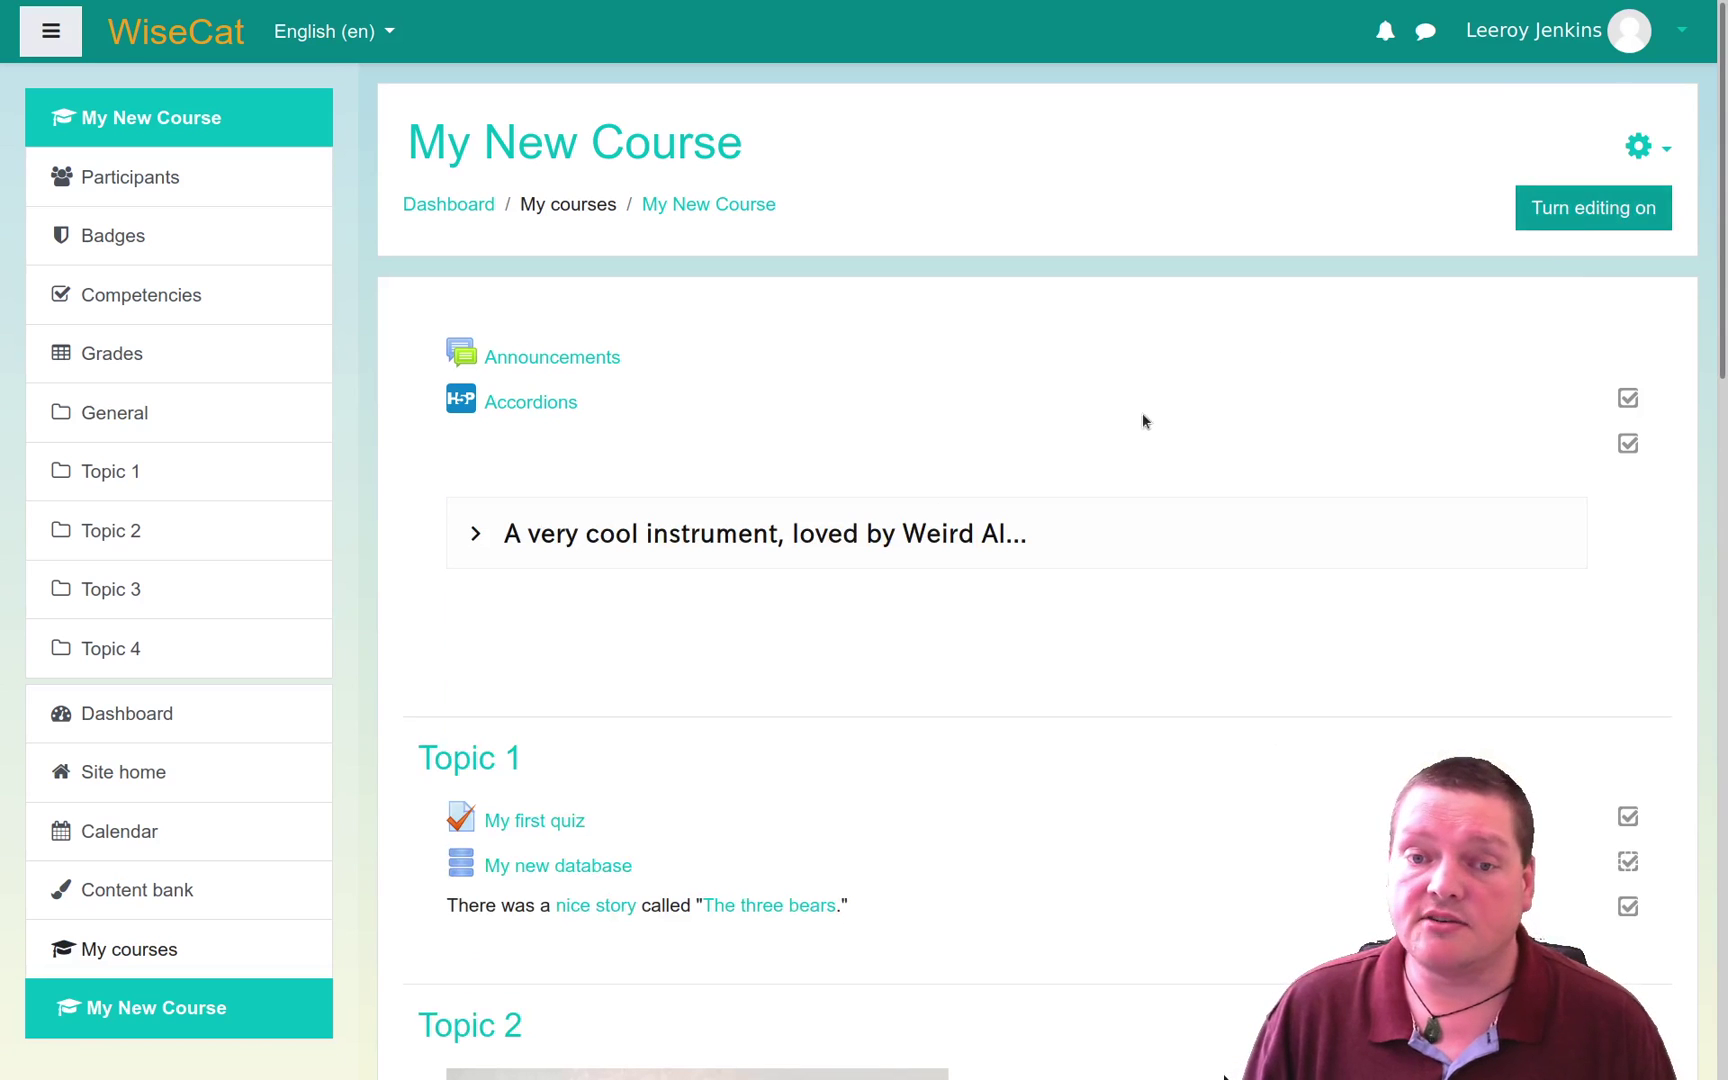
click(737, 543)
click(737, 543)
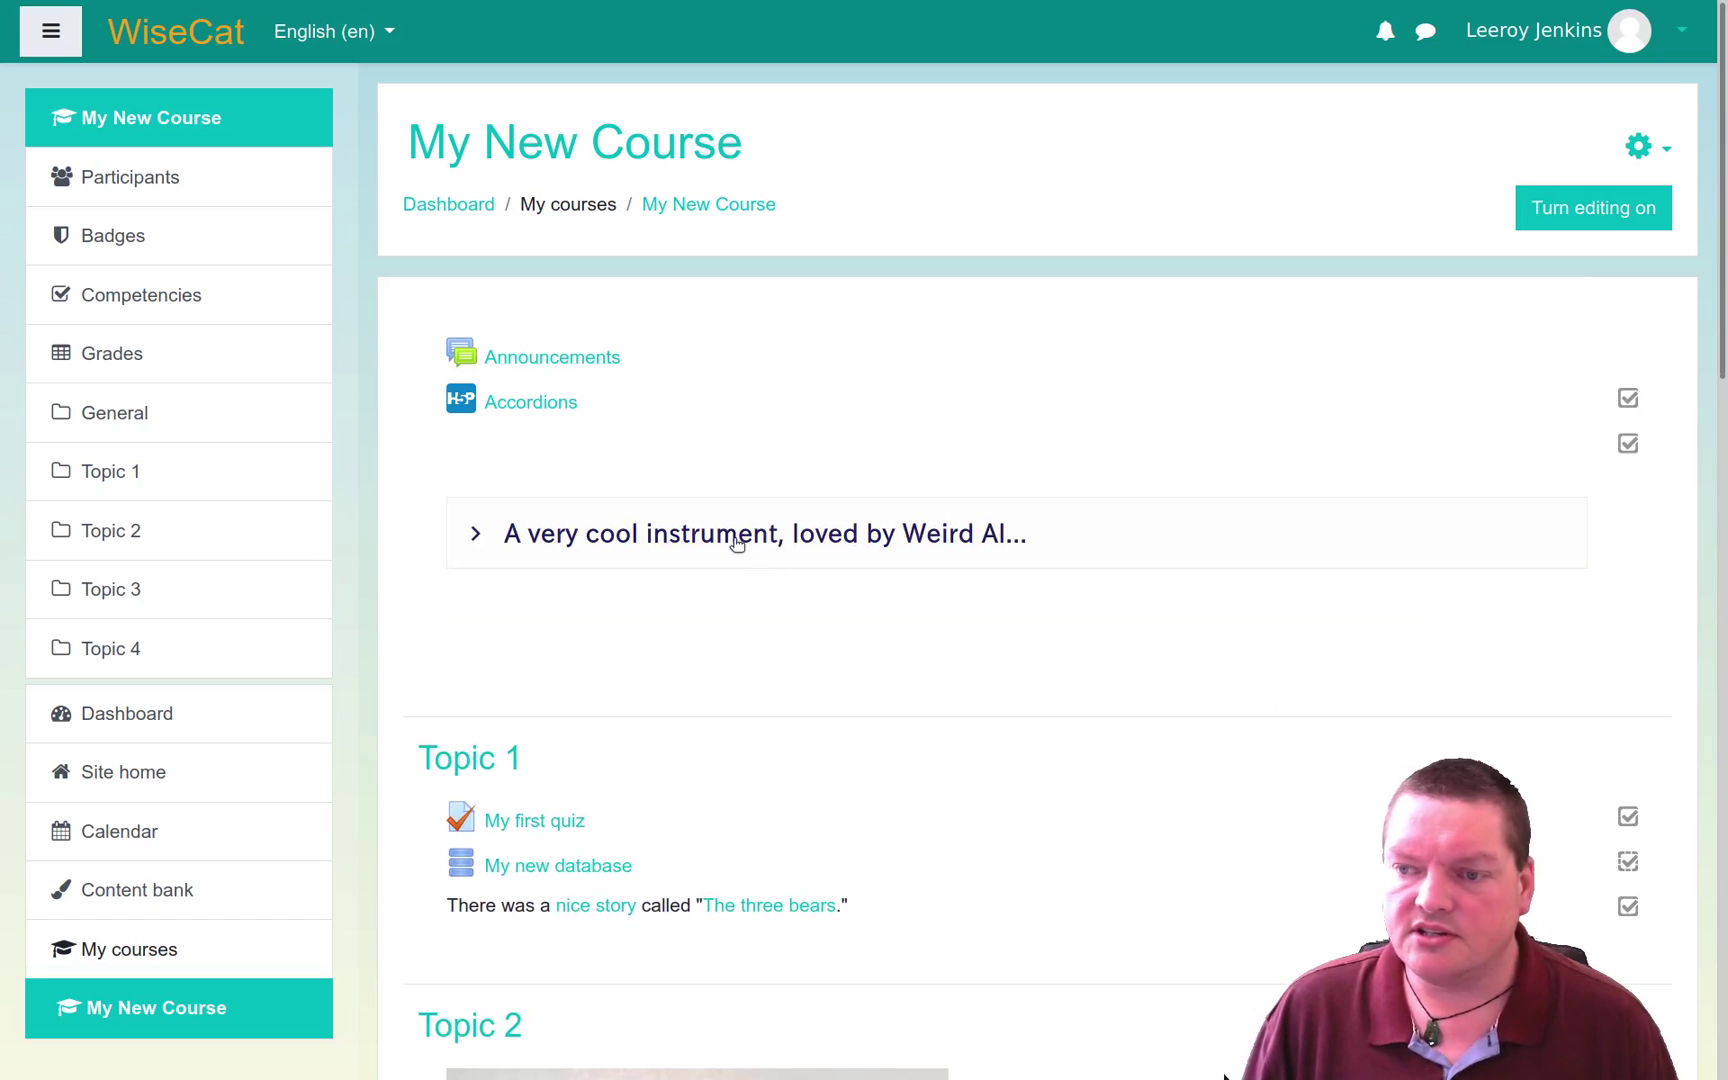